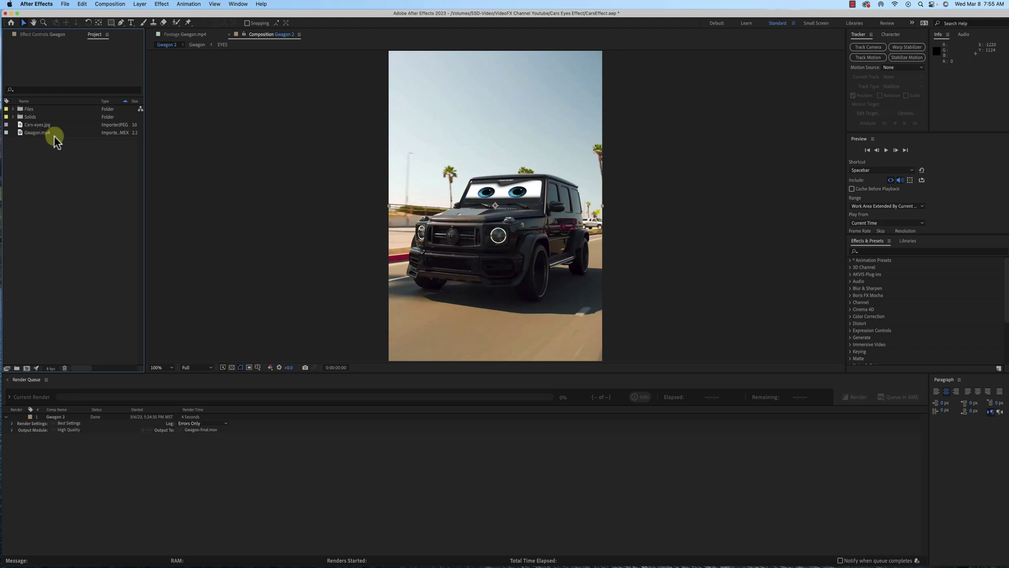
- Create a new composition from the Gwagon.mp4 footage
left_click(37, 135)
left_click_drag(37, 134, 45, 182)
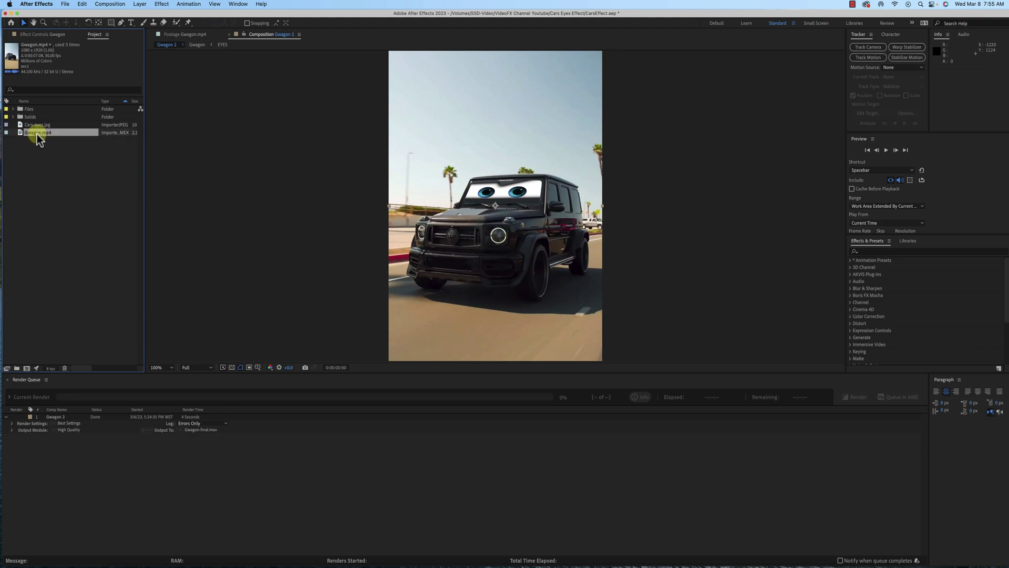
left_click_drag(71, 223, 57, 457)
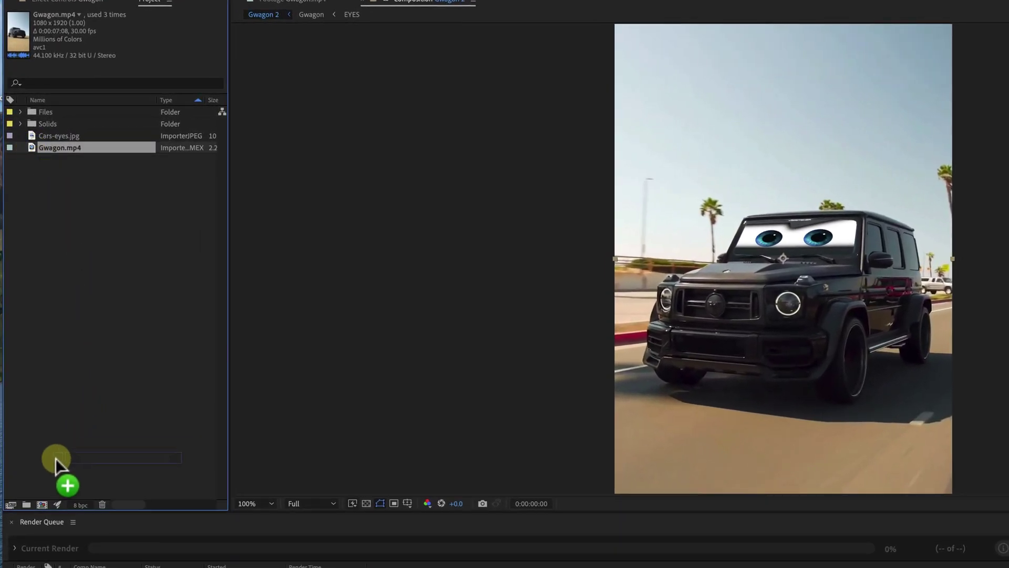
left_click_drag(43, 504, 42, 504)
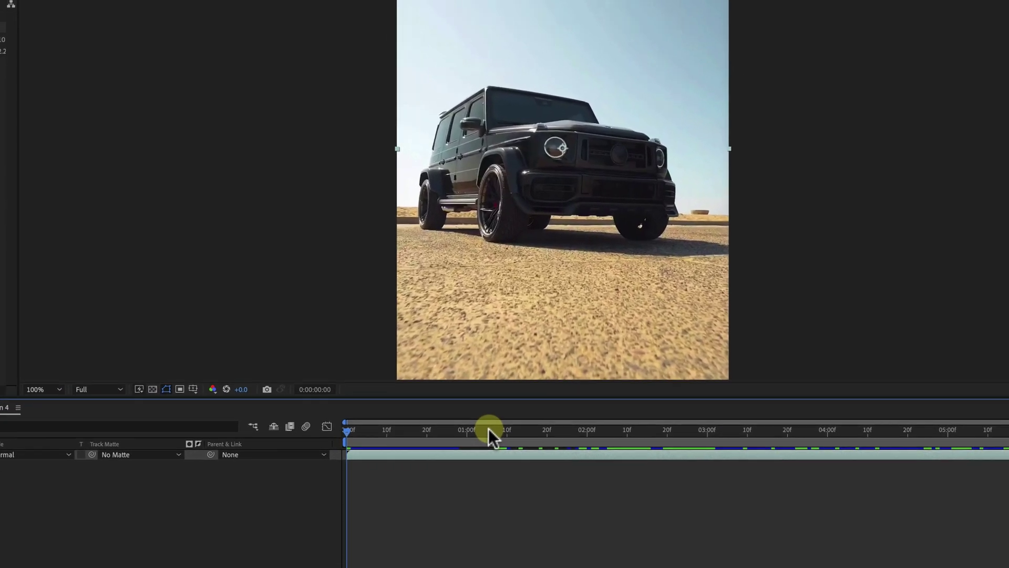
- Set the work area to start at 0:00:02:08 and trim the composition to it
left_click_drag(488, 428, 599, 416)
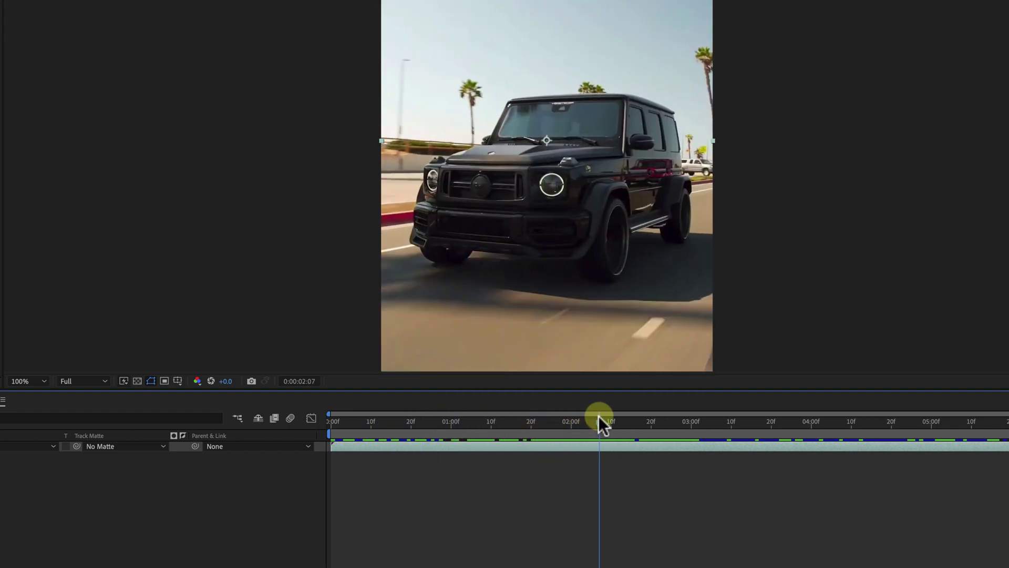
left_click_drag(324, 435, 591, 442)
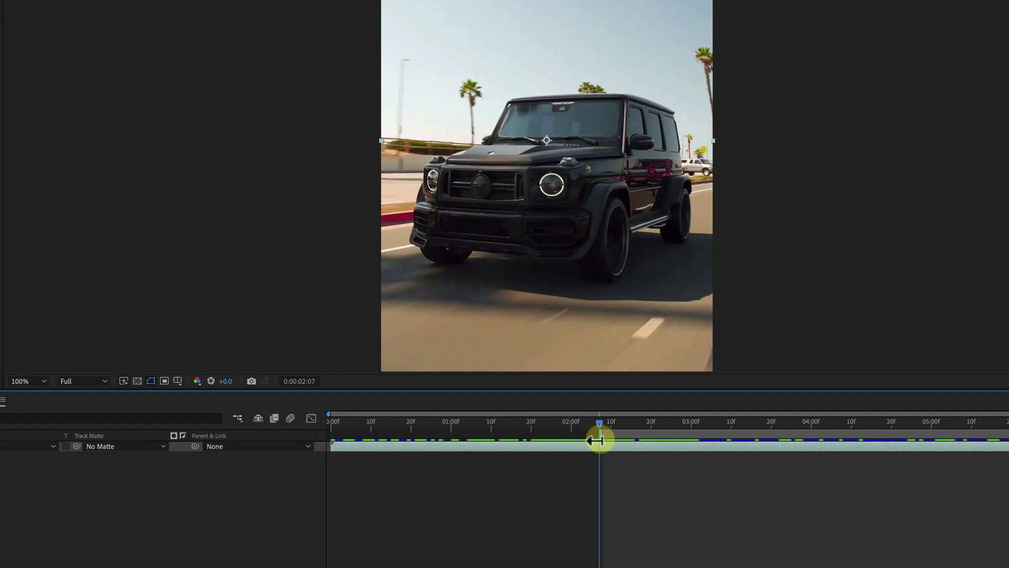
right_click(603, 435)
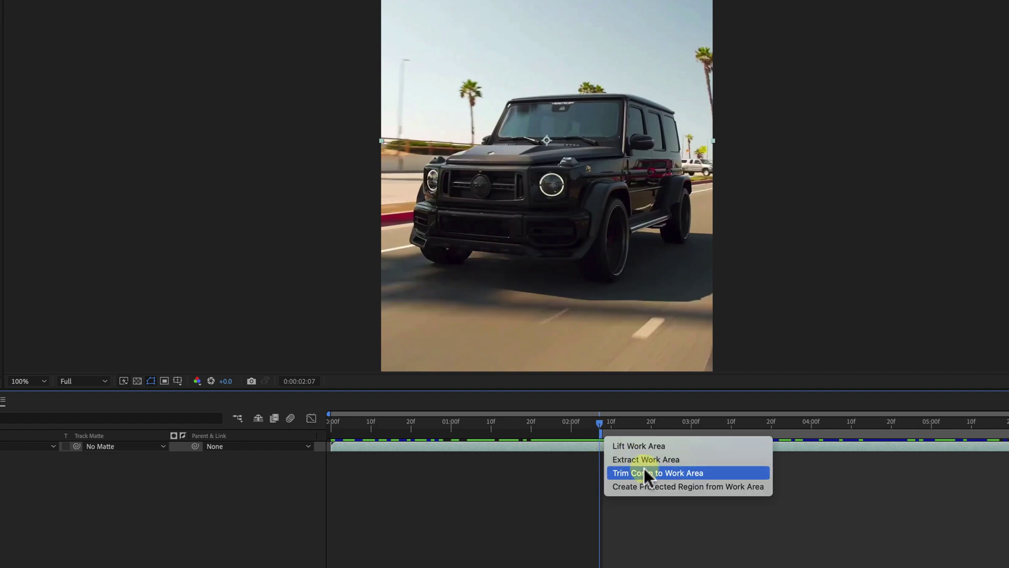
left_click(652, 476)
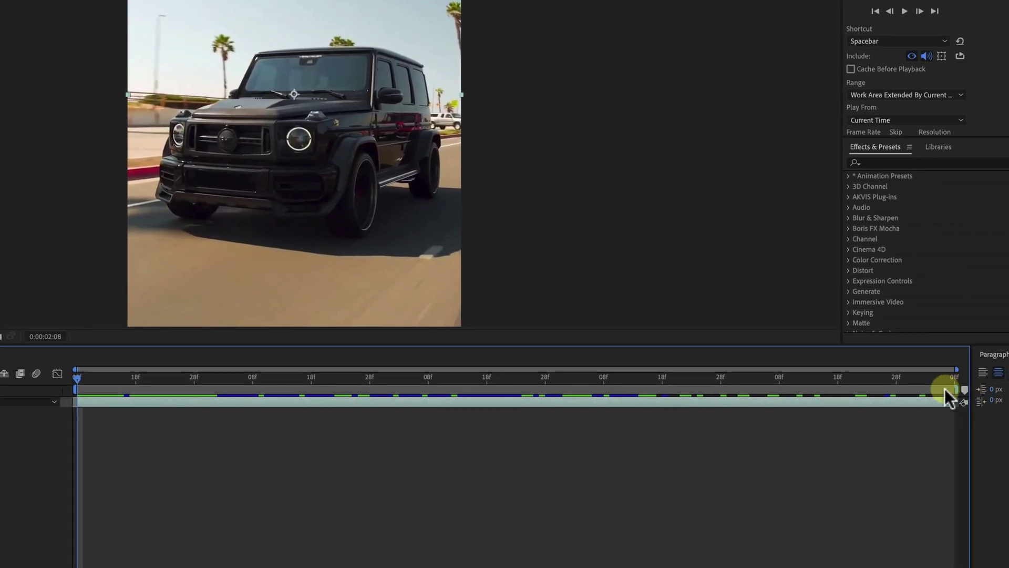
- Set the work area's end at 0:00:06:09, trim the composition to it and return to the first frame
left_click(955, 392)
left_click_drag(210, 380, 788, 381)
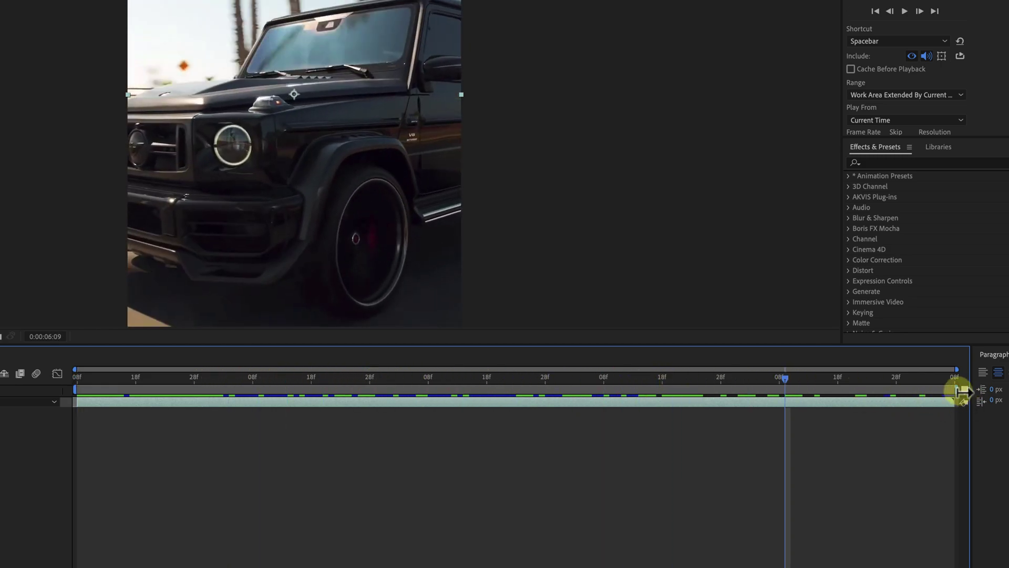
left_click_drag(961, 392, 786, 388)
key("ctrl+shift+x")
left_click_drag(252, 384, 2, 381)
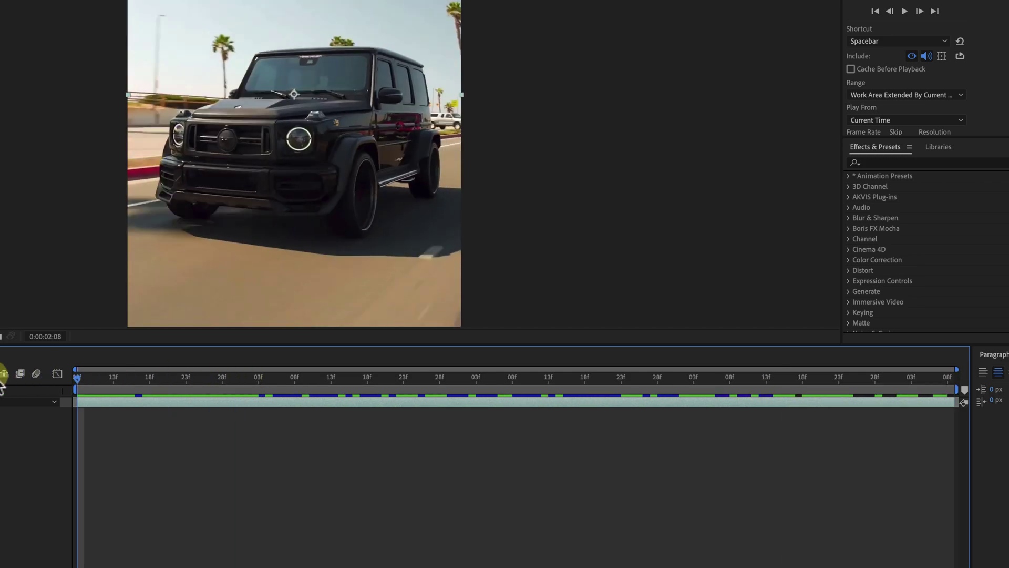
- Play back the trimmed composition to check the car shot
key("space")
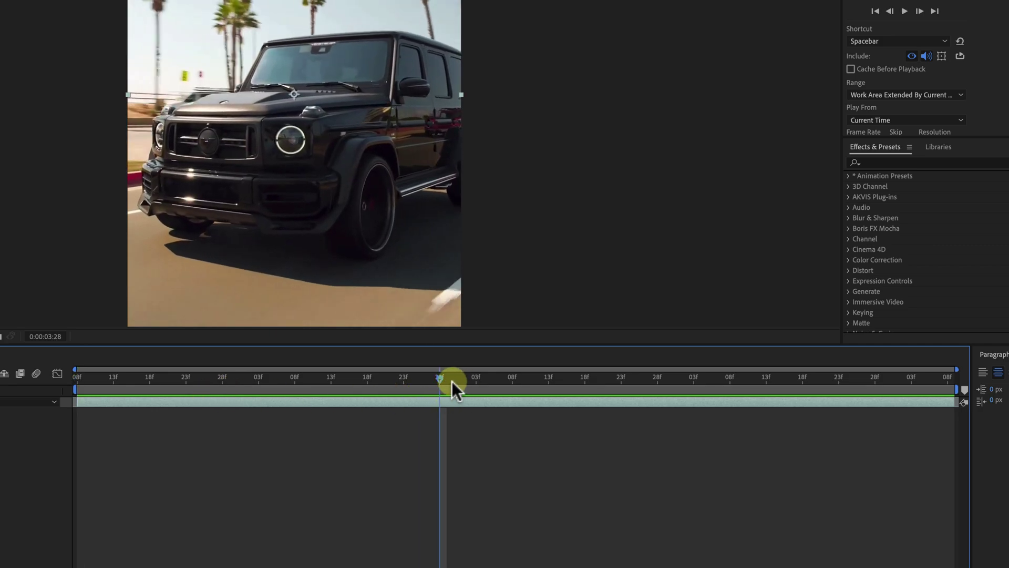
key("space")
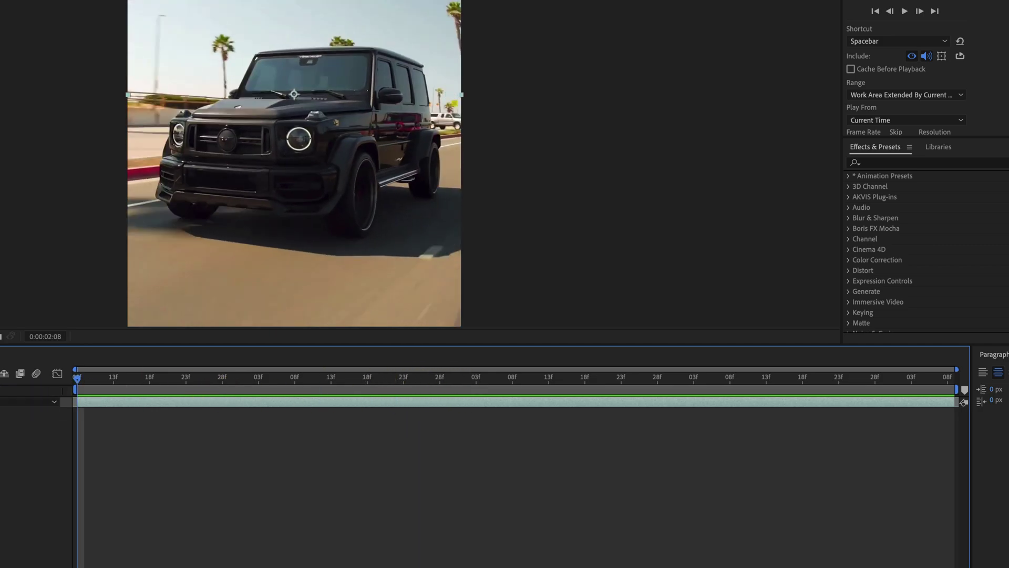
key("space")
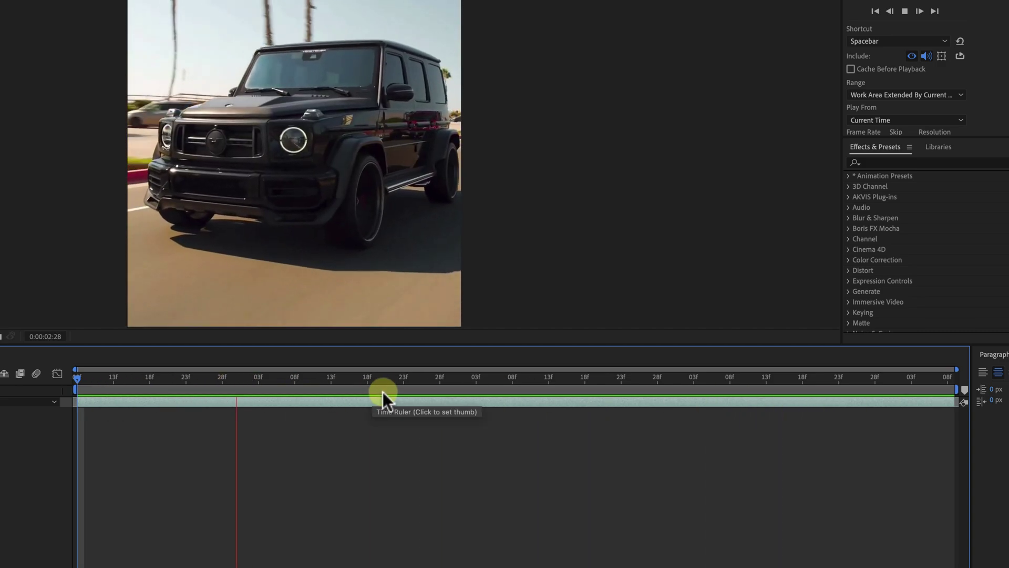
left_click(389, 407)
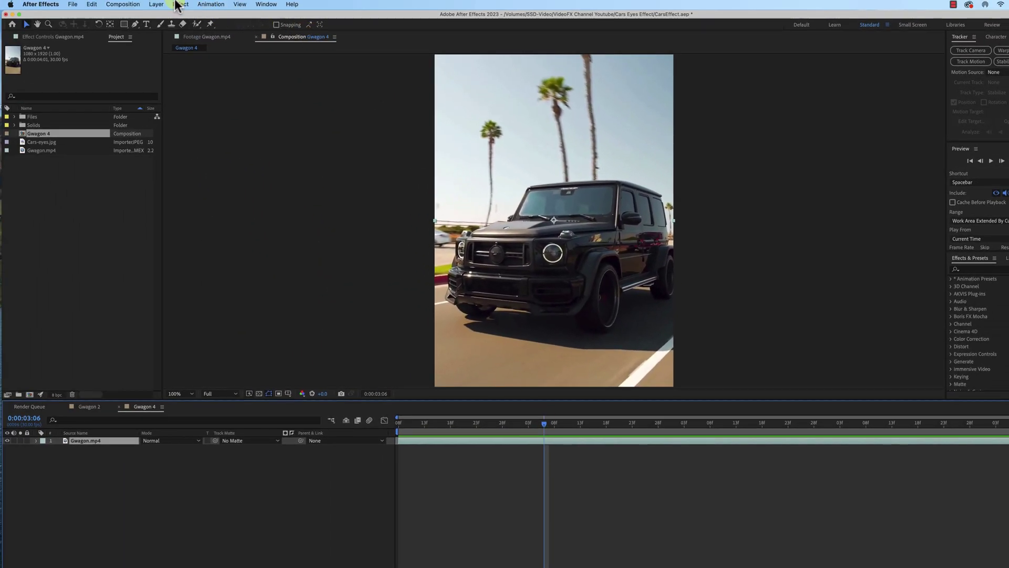
- Apply the Boris FX Mocha AE effect to the Gwagon.mp4 layer and launch Mocha AE
left_click(179, 4)
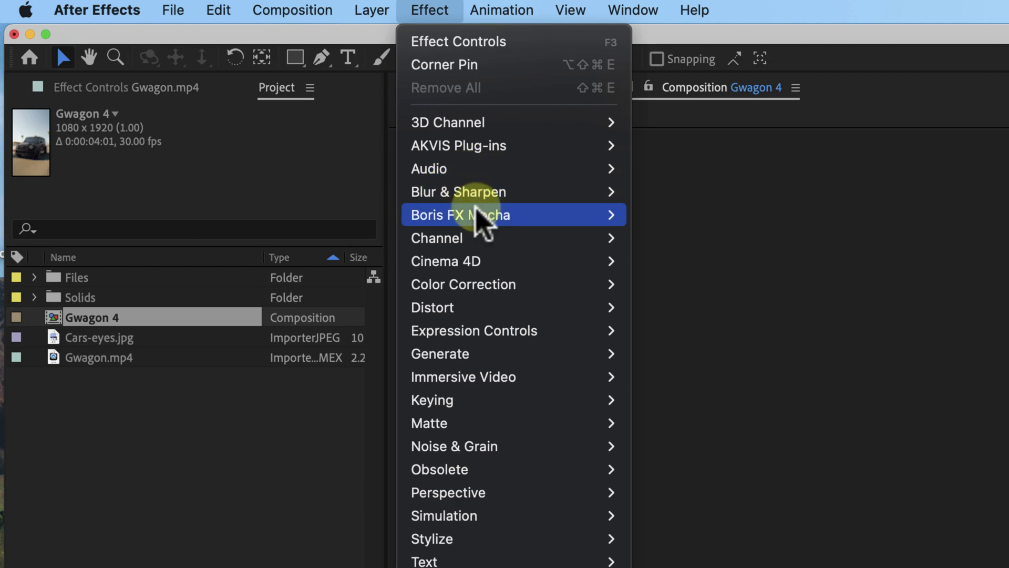
mouse_move(202, 90)
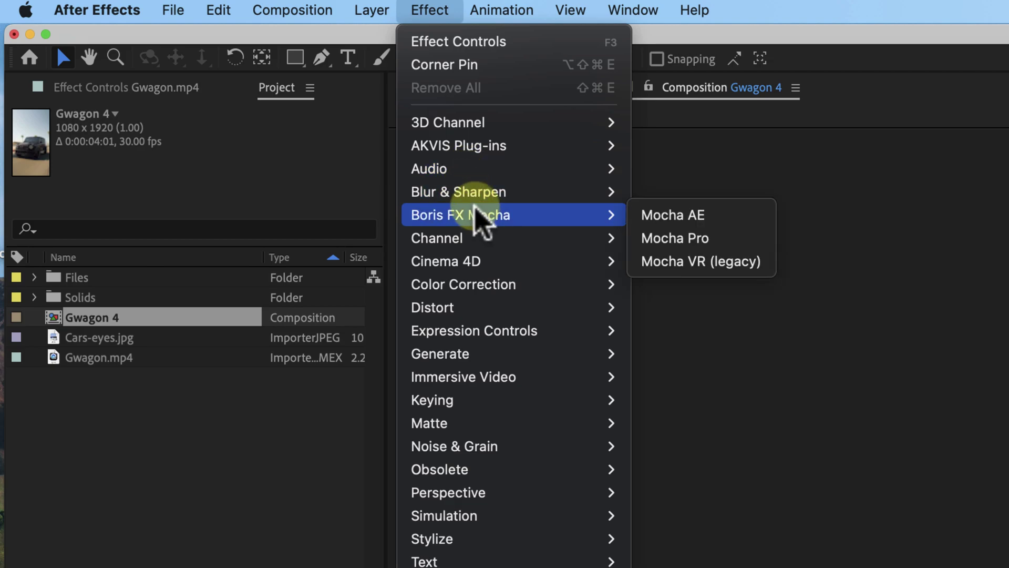
left_click(704, 217)
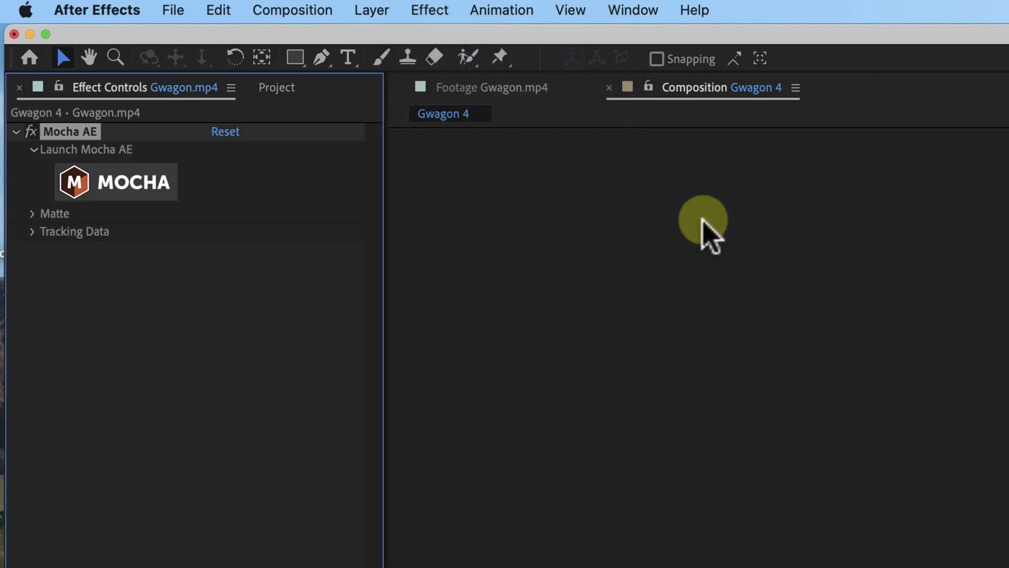
left_click(138, 183)
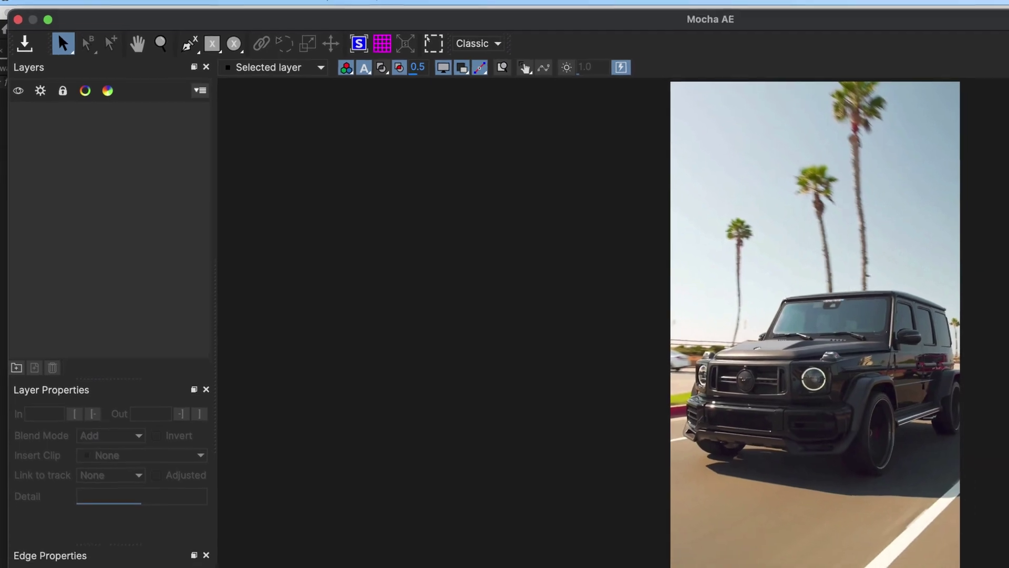
- Draw a closed X-spline around the car's windshield at 00:00:04:23 and fit its lower corner points to the glass
left_click(171, 36)
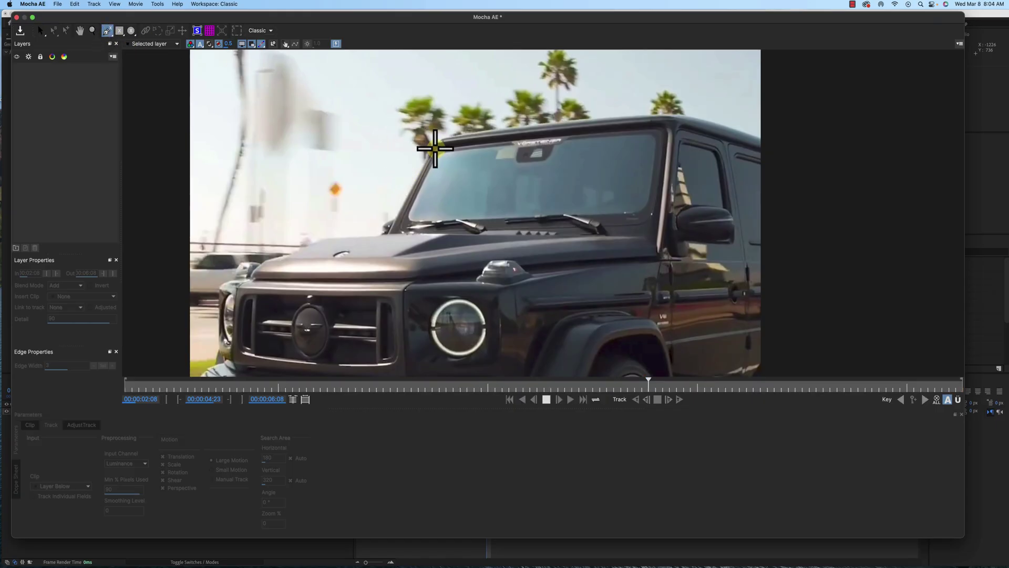
left_click(435, 149)
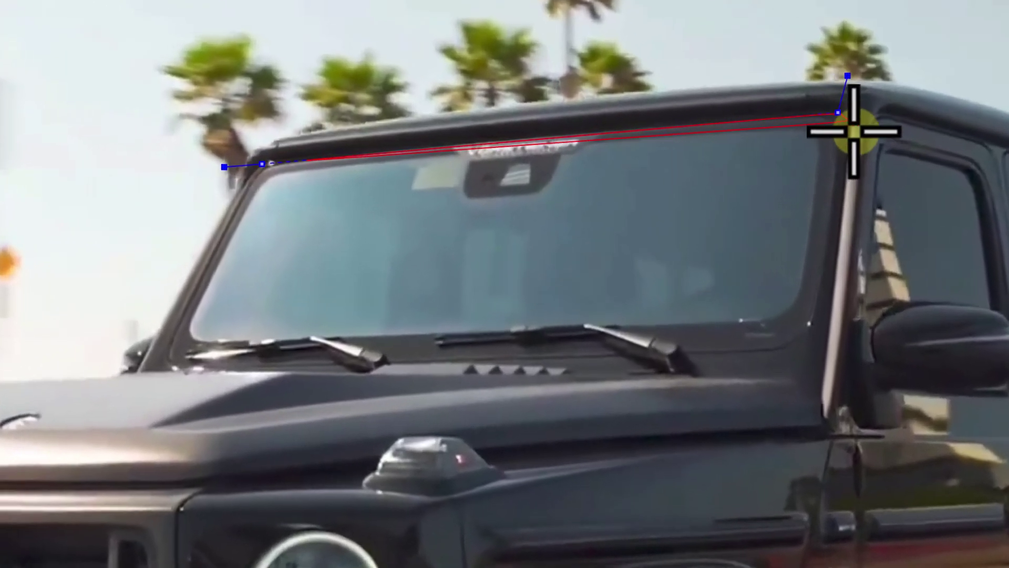
left_click(704, 125)
left_click(712, 134)
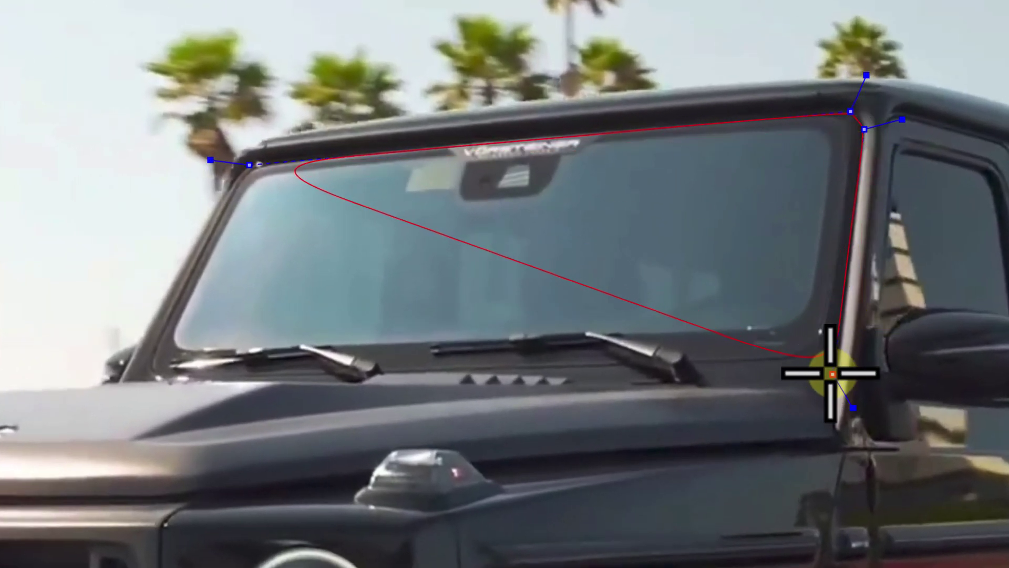
left_click(832, 374)
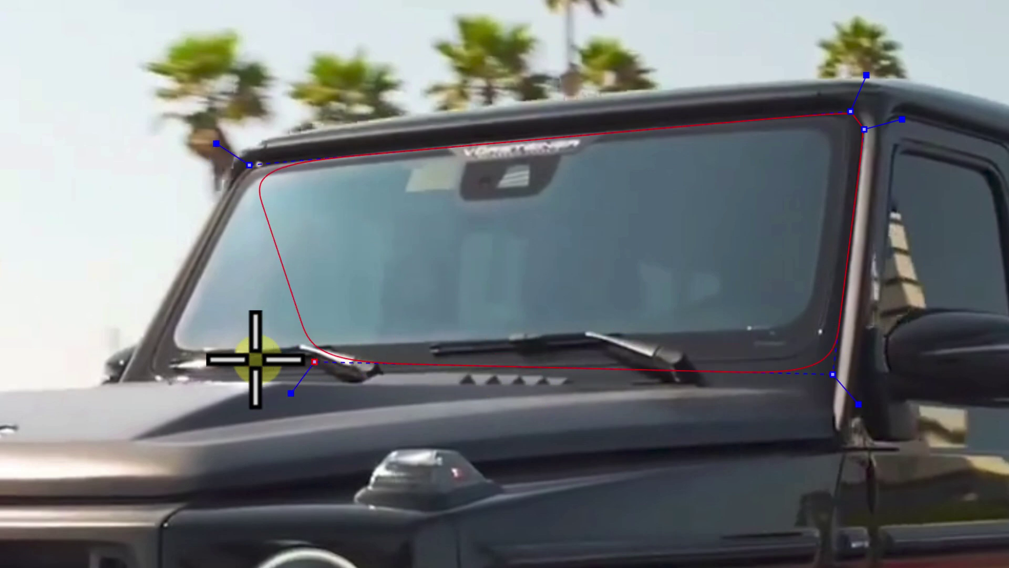
left_click(165, 360)
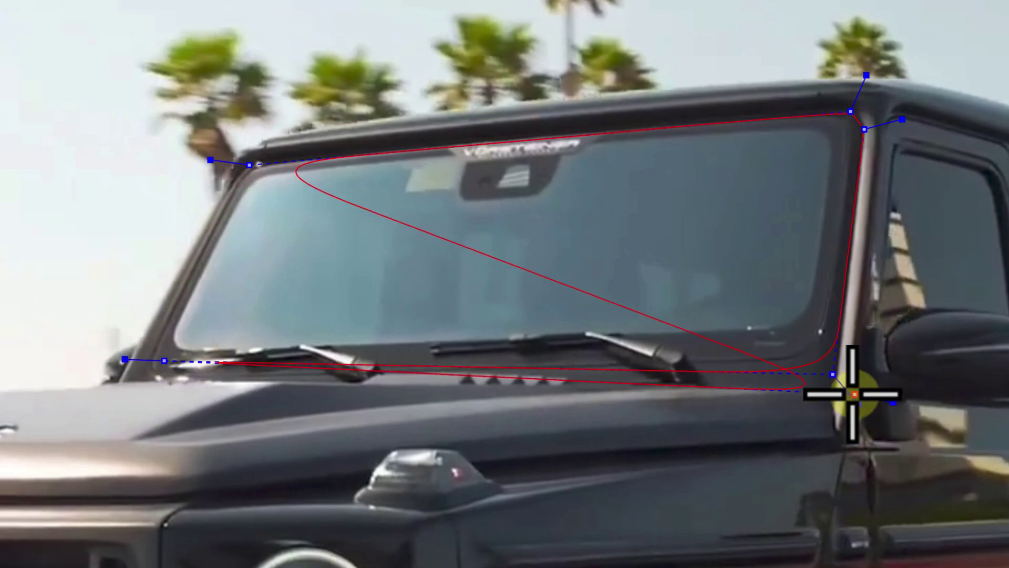
left_click(164, 361)
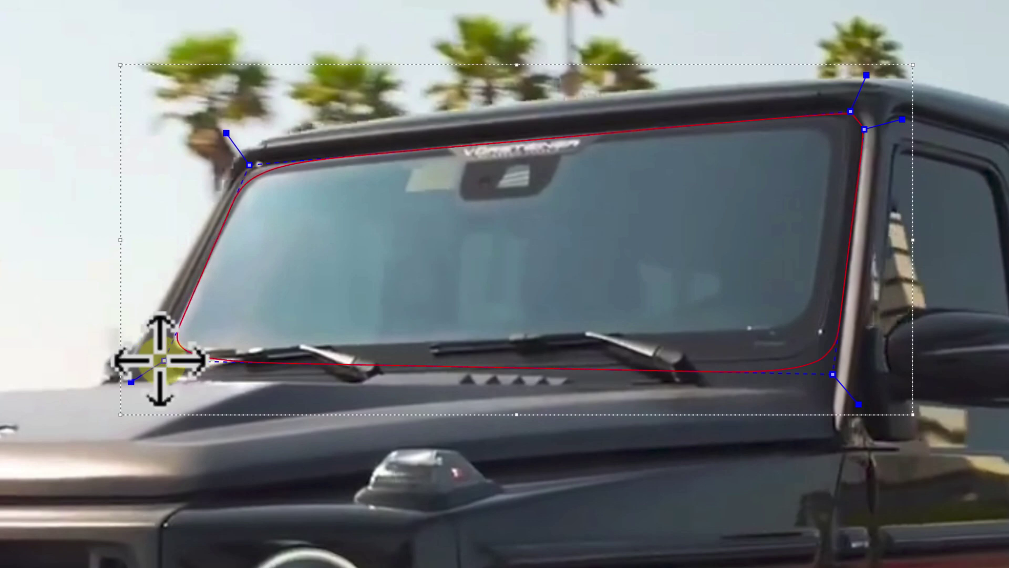
left_click_drag(833, 375, 842, 328)
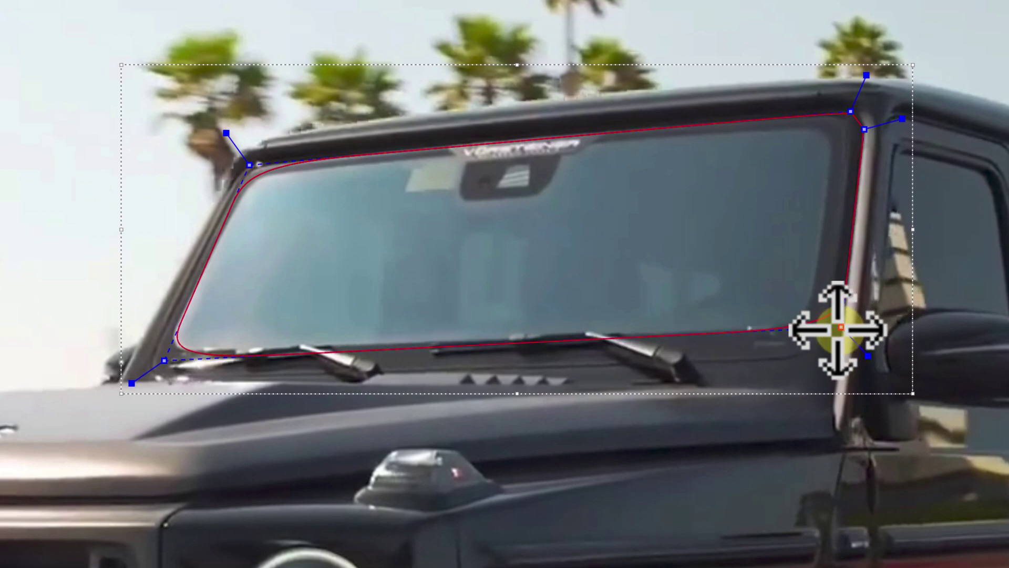
left_click_drag(163, 360, 155, 359)
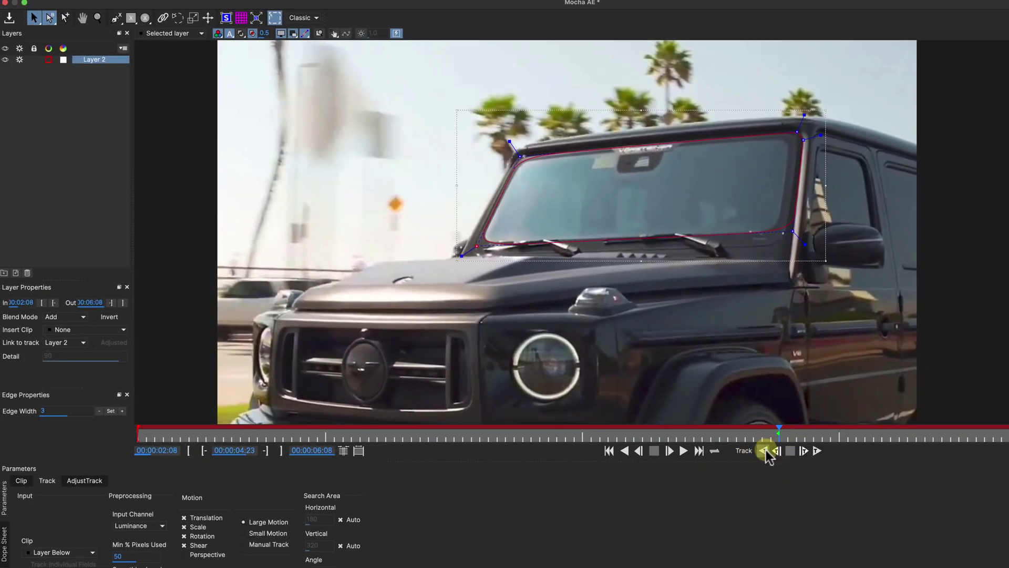
- Track the windshield layer backwards to 00:00:02:08 and forwards to 00:00:06:08
left_click(765, 451)
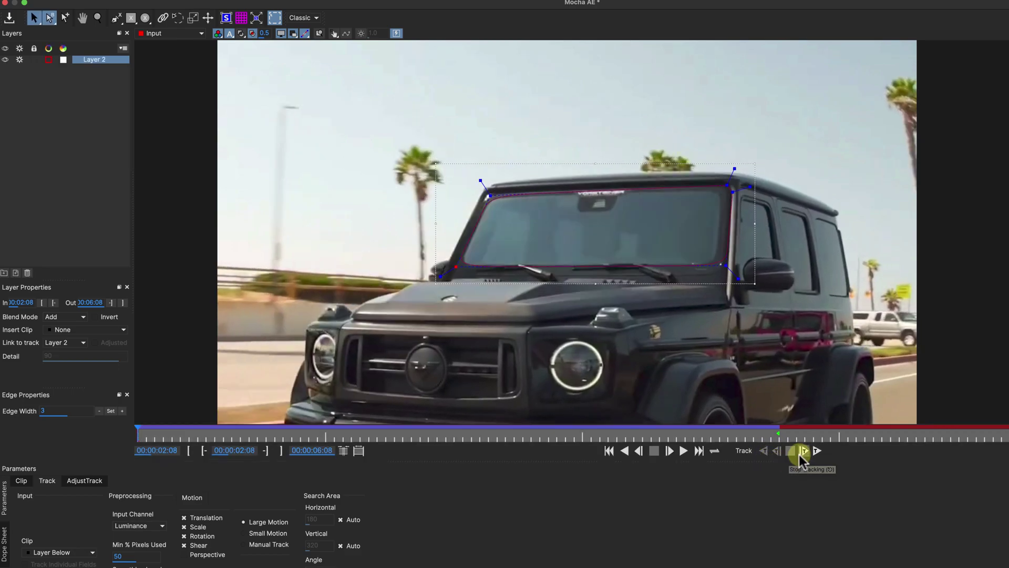
left_click(816, 451)
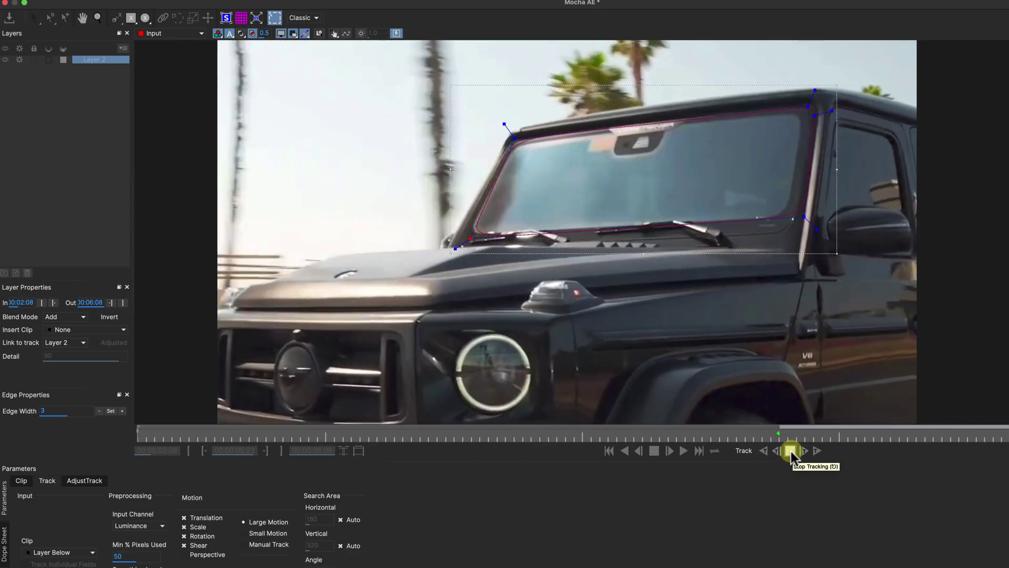
left_click(791, 451)
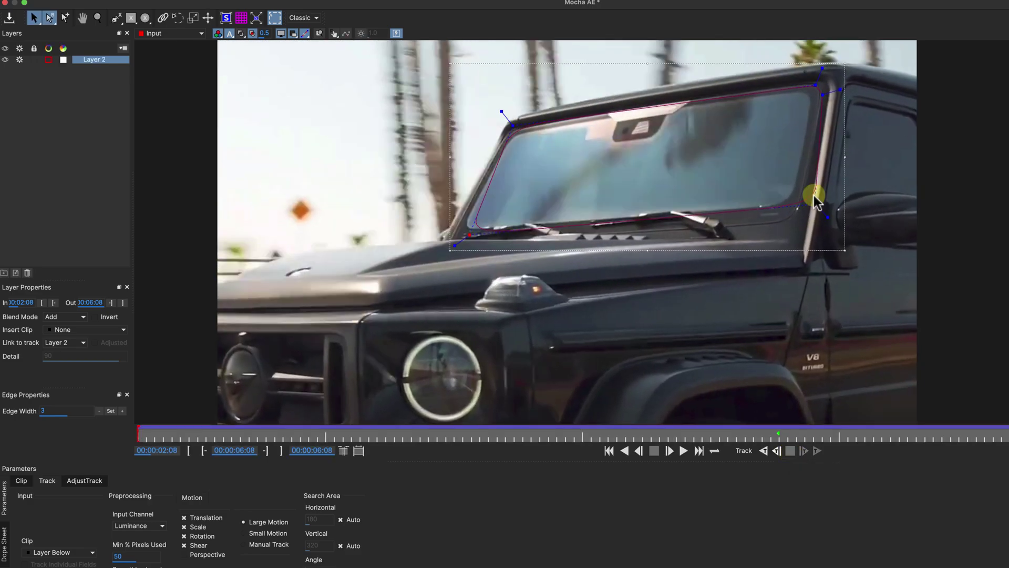
- Refit the windshield spline's lower corners at 00:00:06:02 and track it forwards to the end of the clip
key("Left")
key("Left")
key("Left")
key("Left")
key("Left")
key("Left")
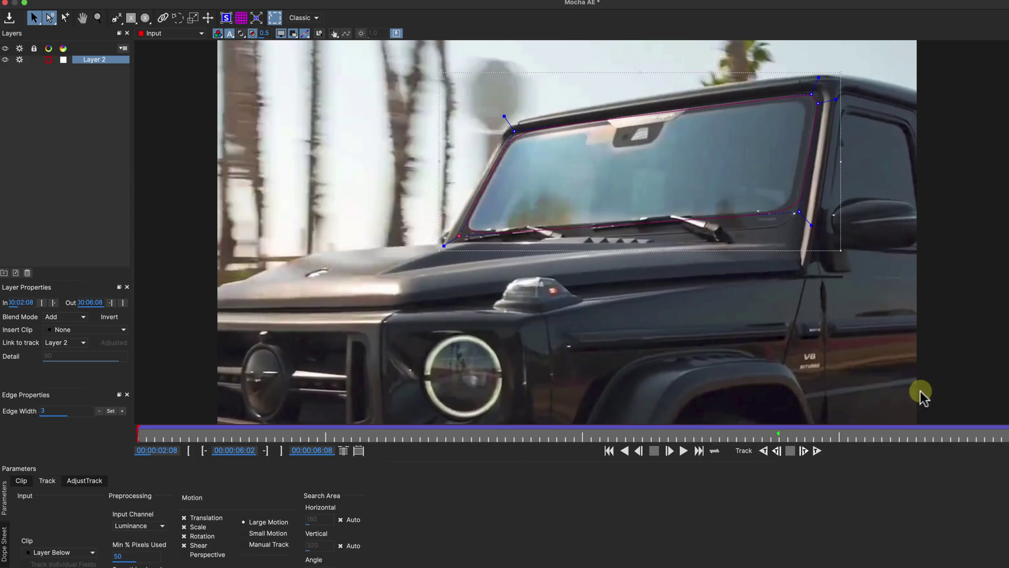
left_click(816, 451)
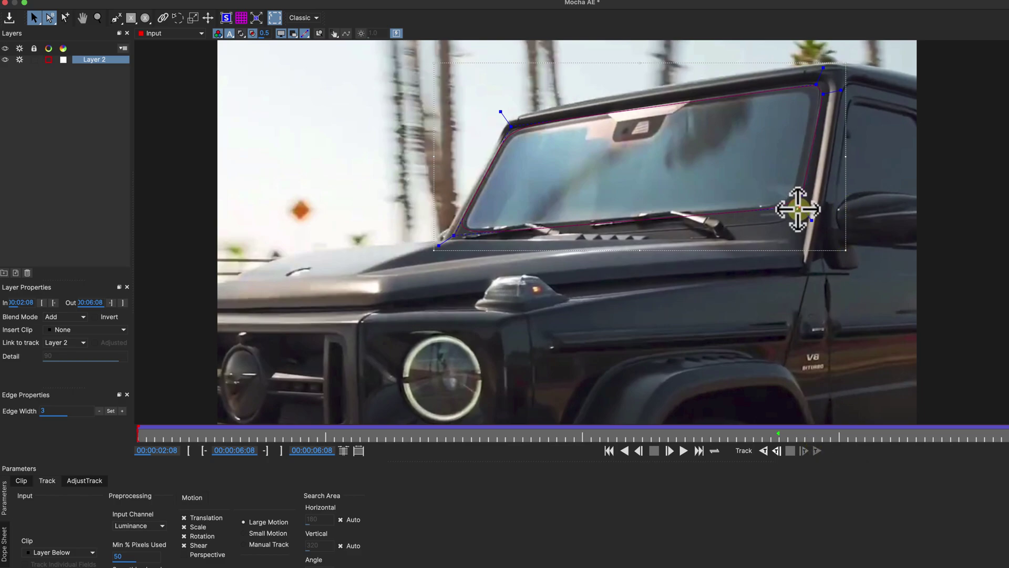
- Retrack the windshield backwards to 00:00:05:20 and forwards through 00:00:05:28 to the end, and scrub the final frames to check the fit
left_click(763, 451)
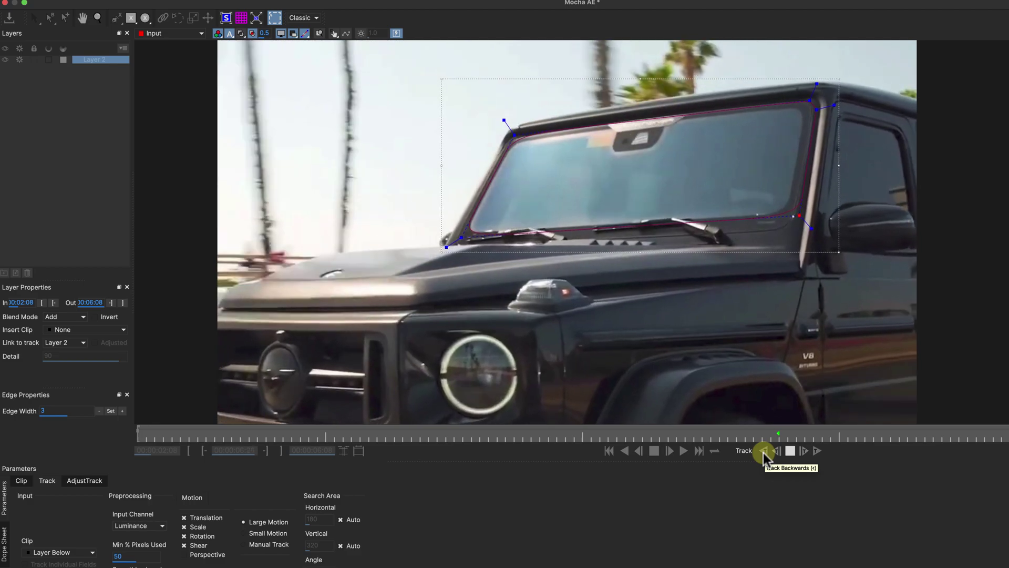
left_click(790, 451)
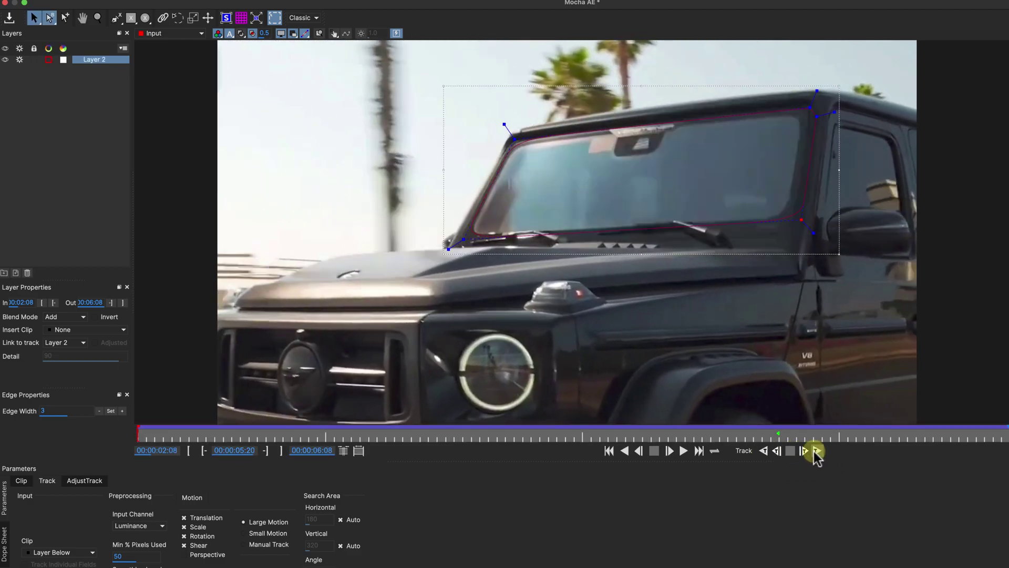
left_click(817, 451)
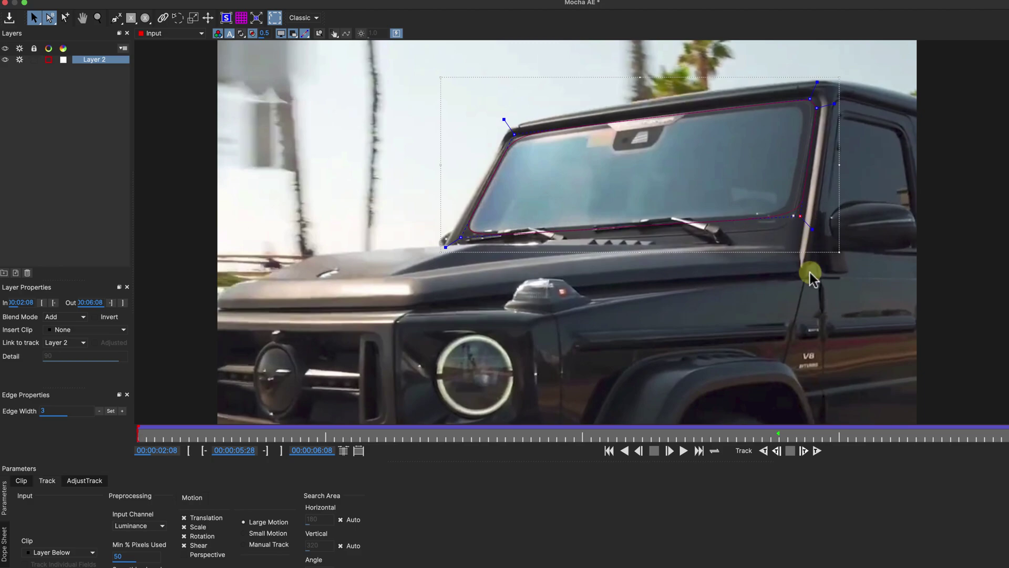
left_click(816, 451)
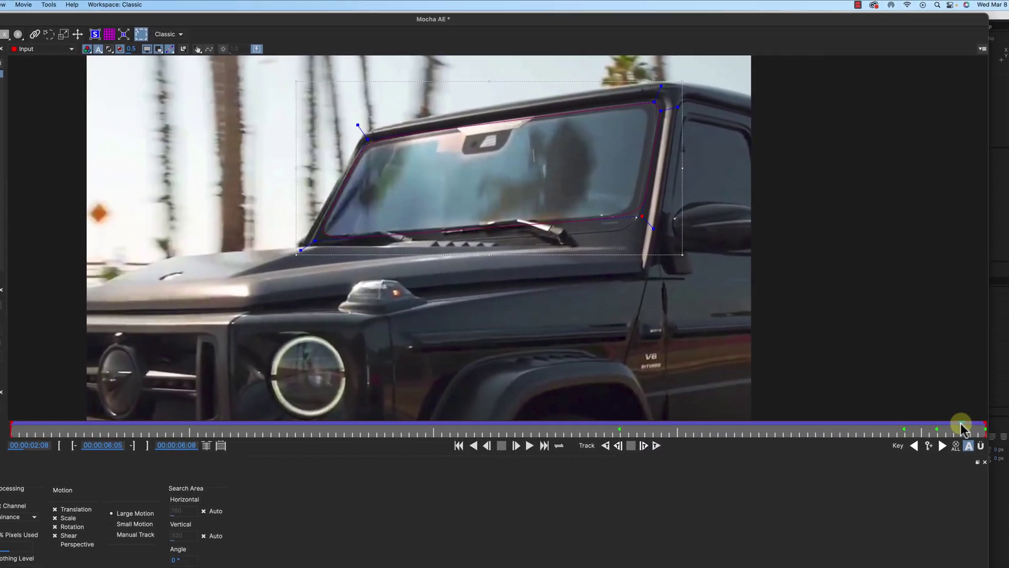
left_click_drag(963, 428, 952, 428)
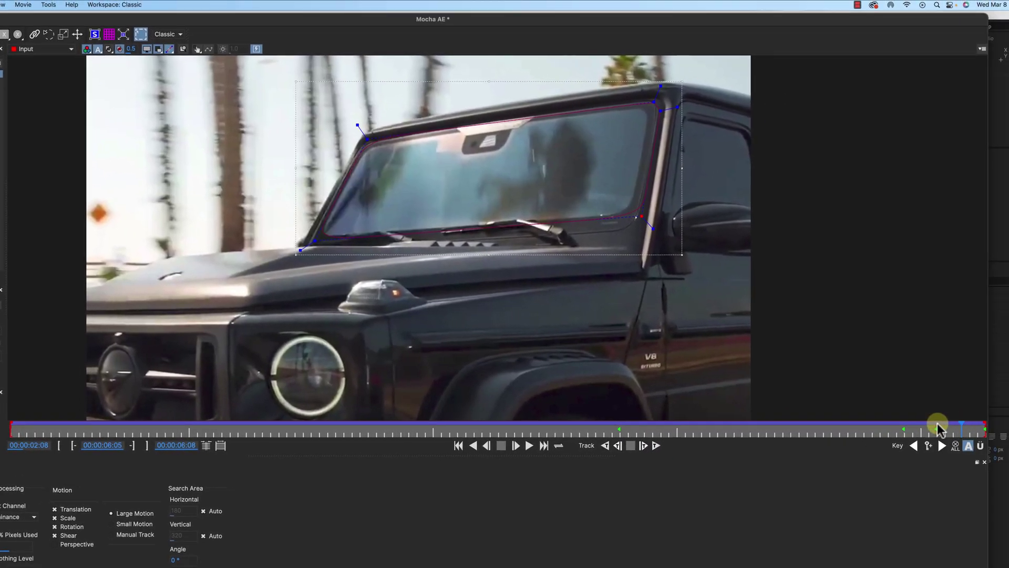
- Check the windshield track along the earlier frames, save the Mocha project and close Mocha to return to After Effects
left_click_drag(887, 442, 884, 434)
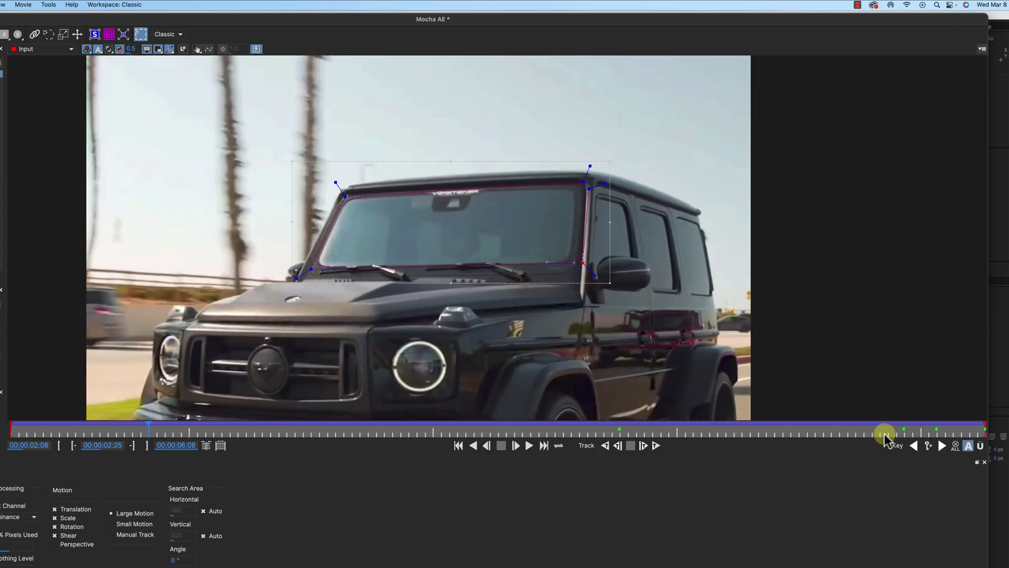
key("ctrl+t")
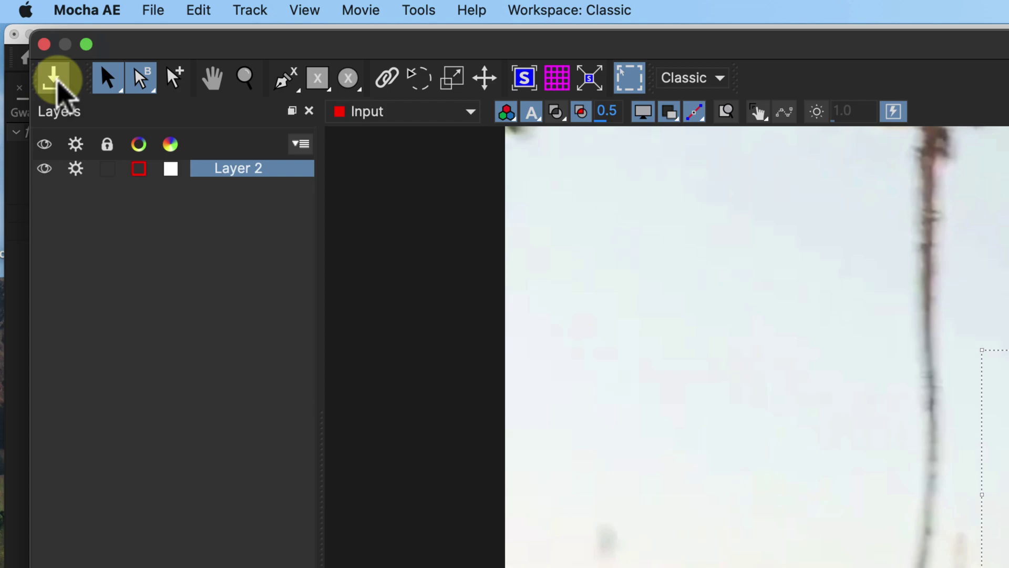
left_click(0, 34)
left_click(45, 45)
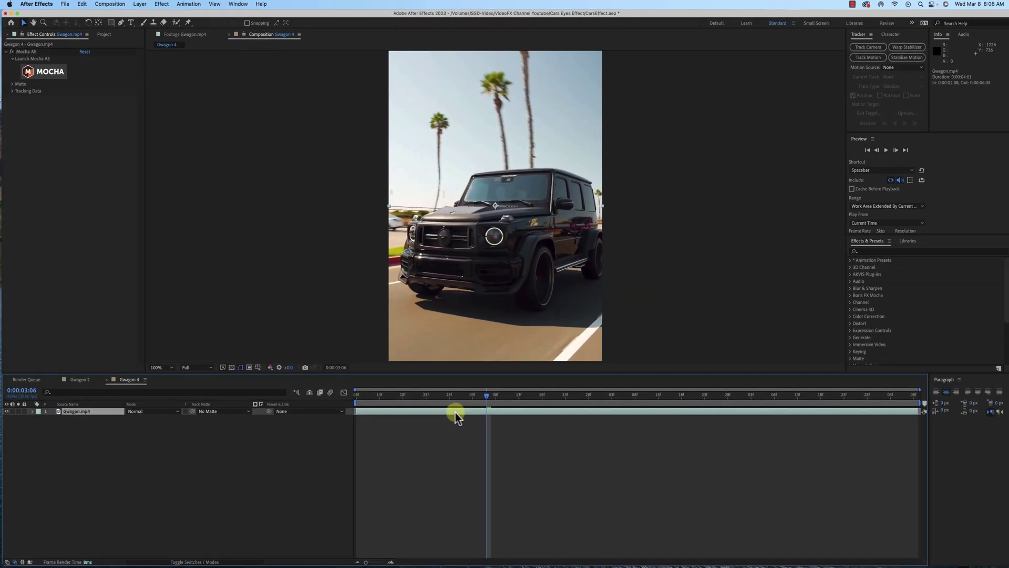
- Duplicate the Gwagon.mp4 layer and rename the upper copy as matte
key("super+d")
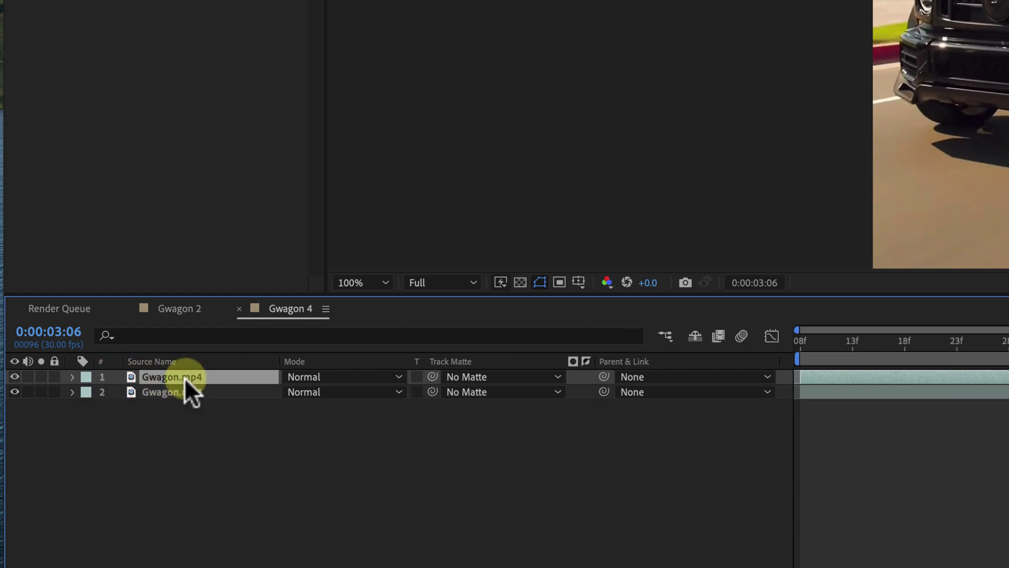
type("matte")
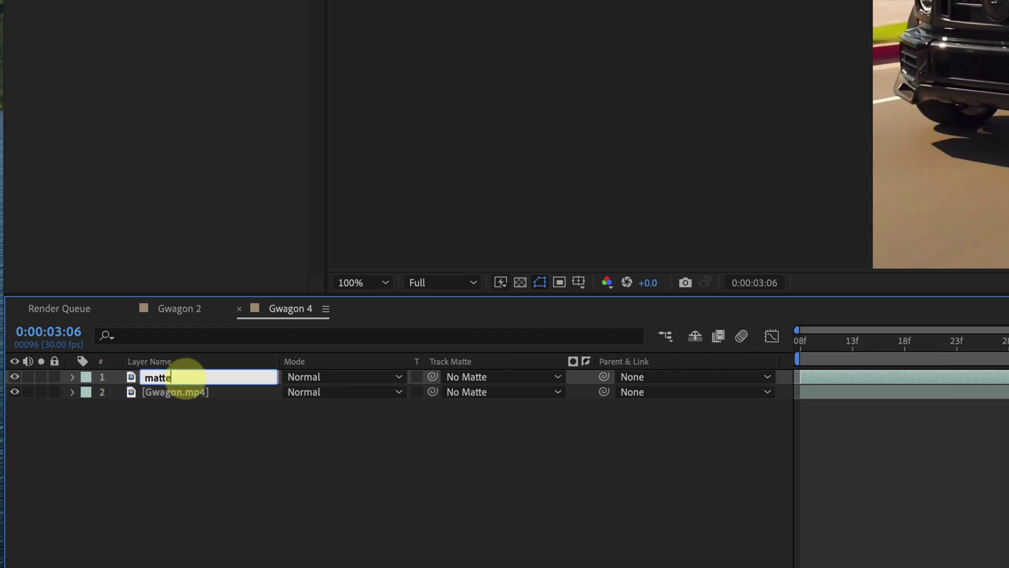
- Remove the Mocha AE effect from the lower Gwagon.mp4 layer
left_click(190, 393)
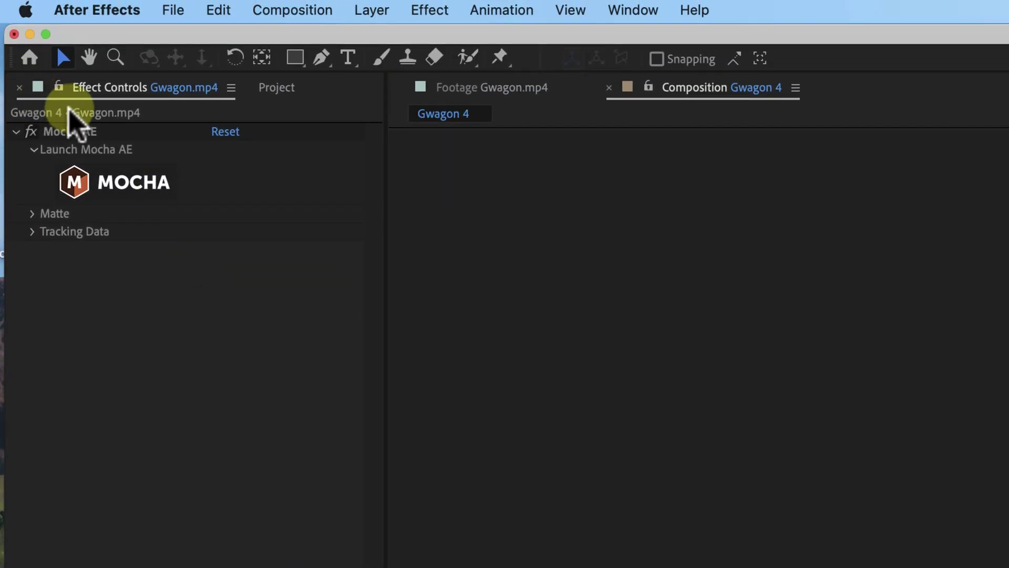
left_click(80, 132)
key("Delete")
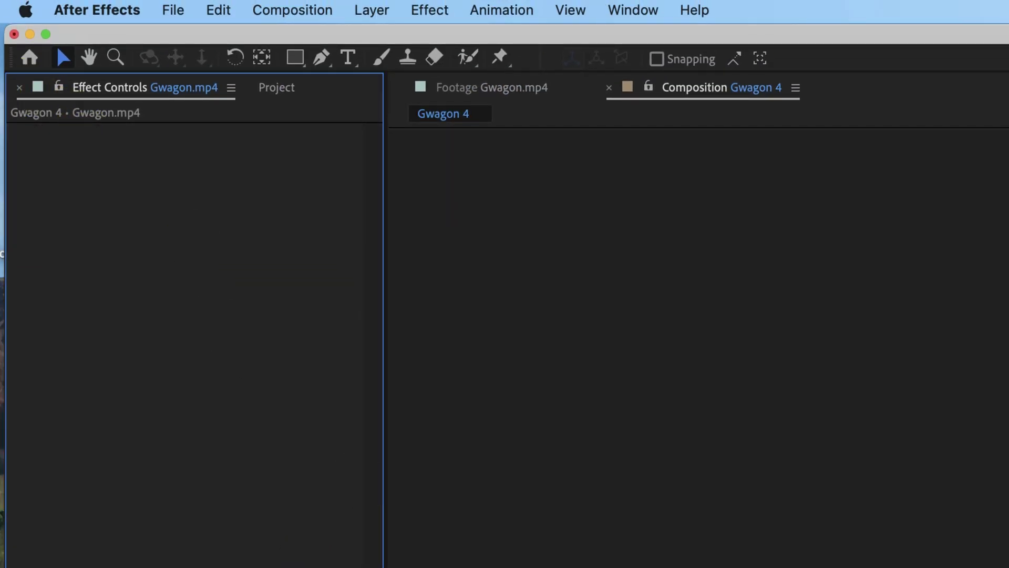
- Create AE masks from the matte layer's Mocha data and preview the cut-out windshield with the footage layer hidden
left_click(90, 513)
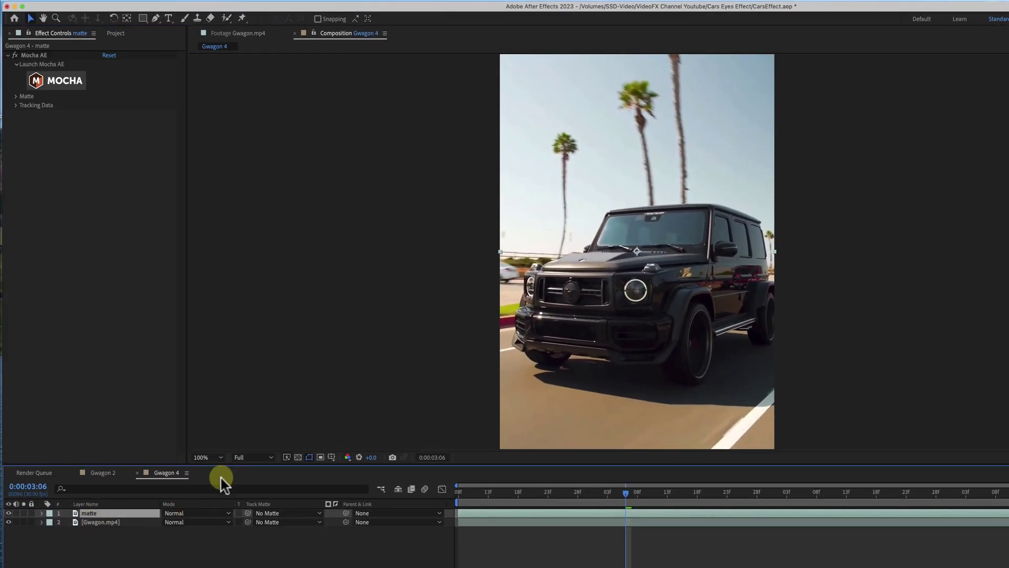
left_click(17, 103)
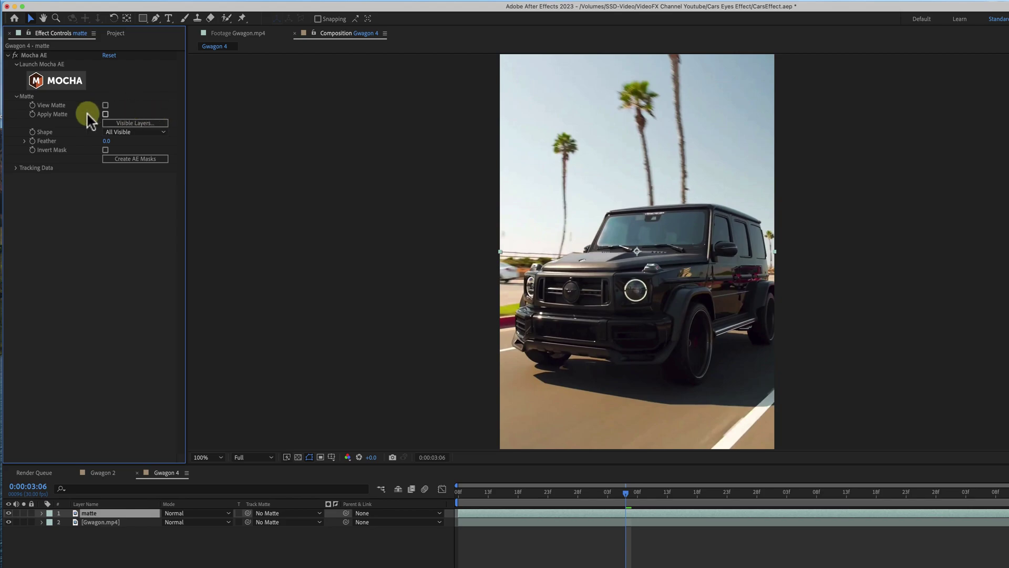
left_click(138, 159)
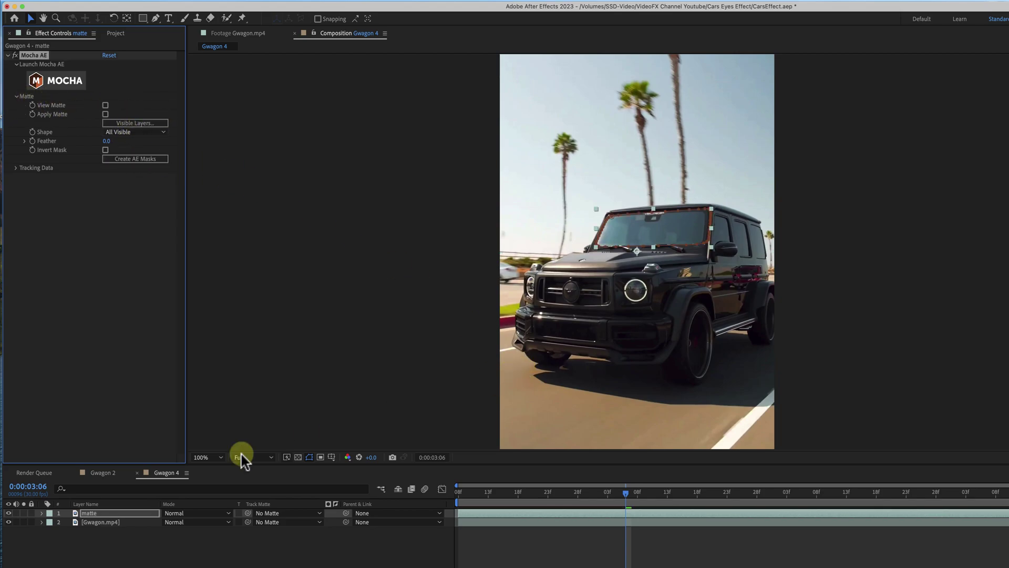
left_click(9, 522)
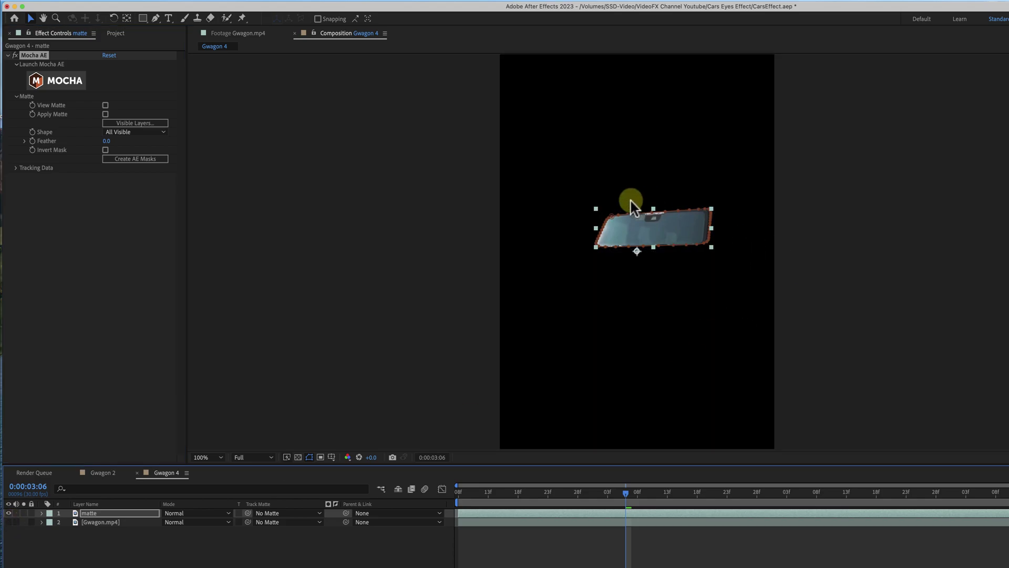
key("space")
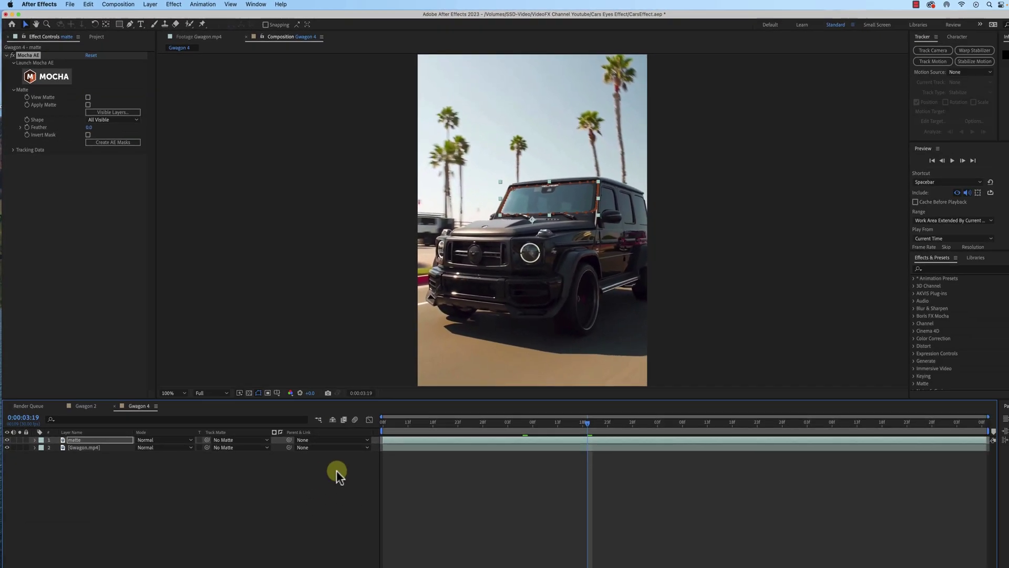
- Hide the matte layer and run Track Camera on the Gwagon.mp4 layer from its first frame, 0:00:02:08
left_click(403, 419)
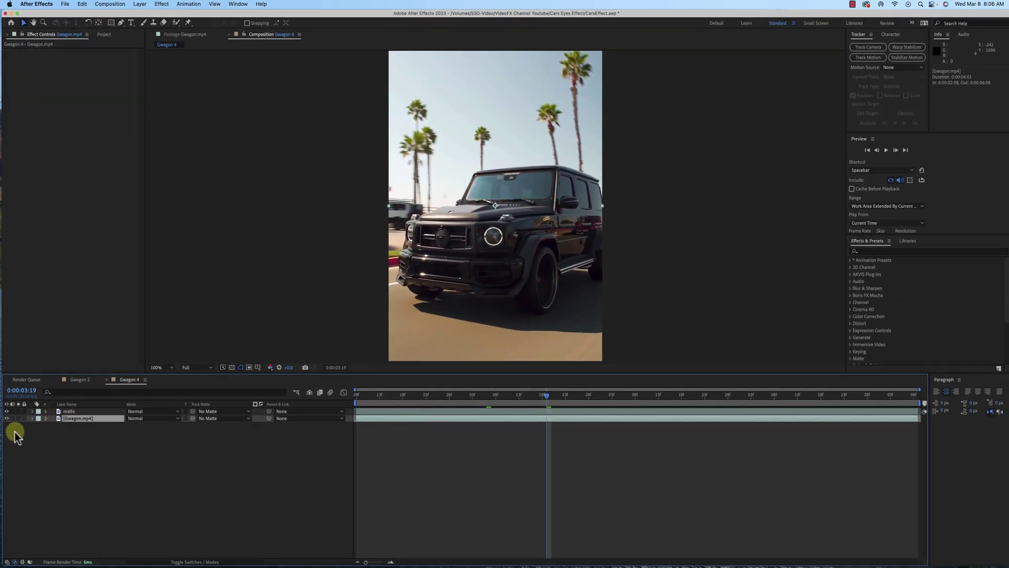
left_click(6, 411)
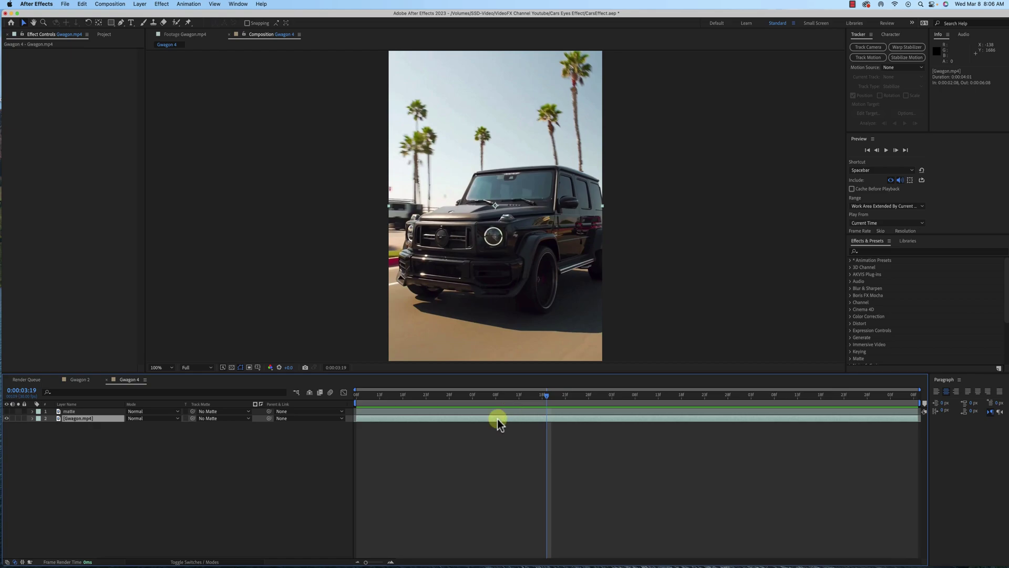
left_click_drag(544, 398, 343, 401)
left_click(868, 57)
left_click(944, 59)
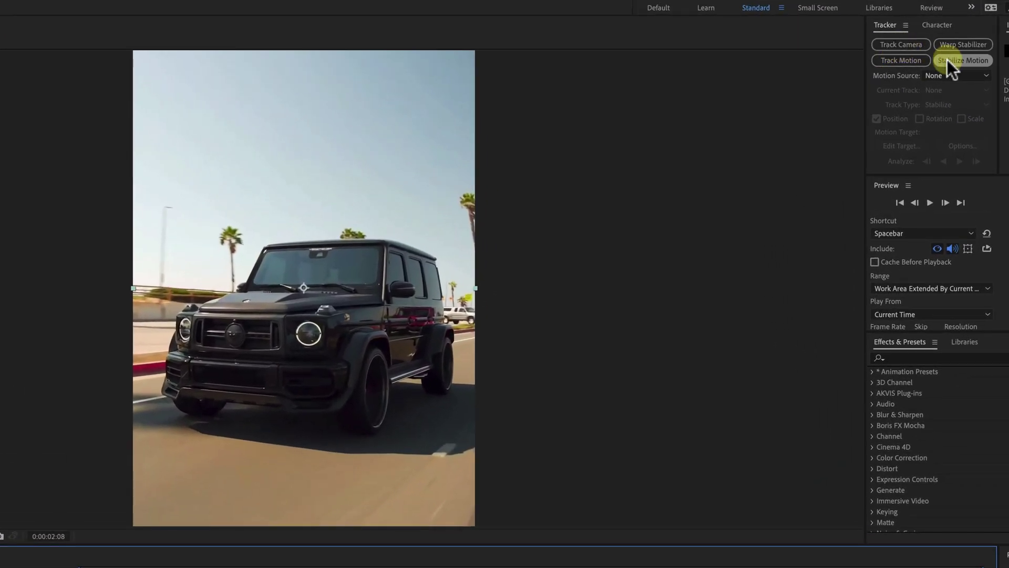
left_click(905, 46)
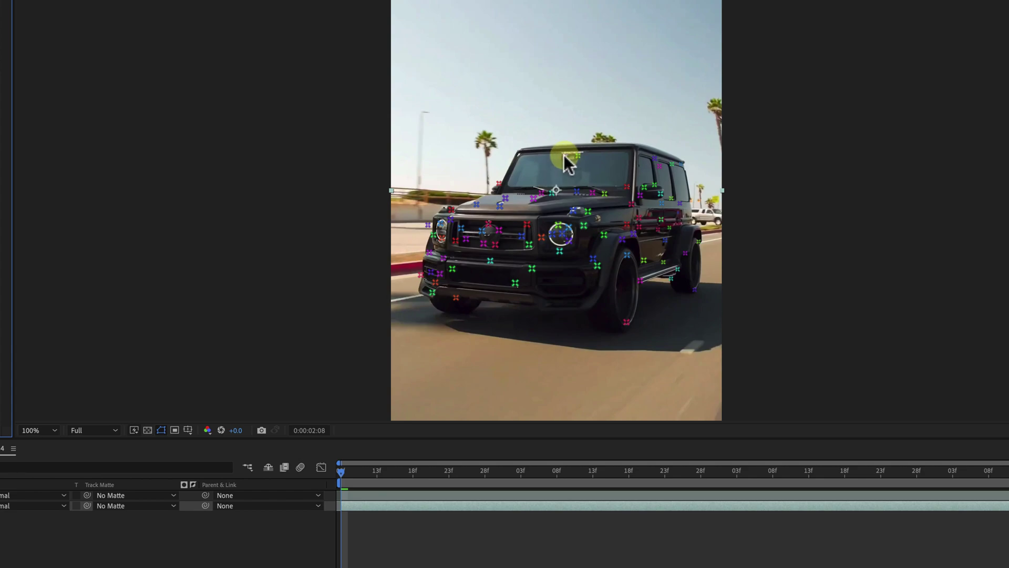
- Create a solid and camera from the track point at the top of the windshield
right_click(564, 156)
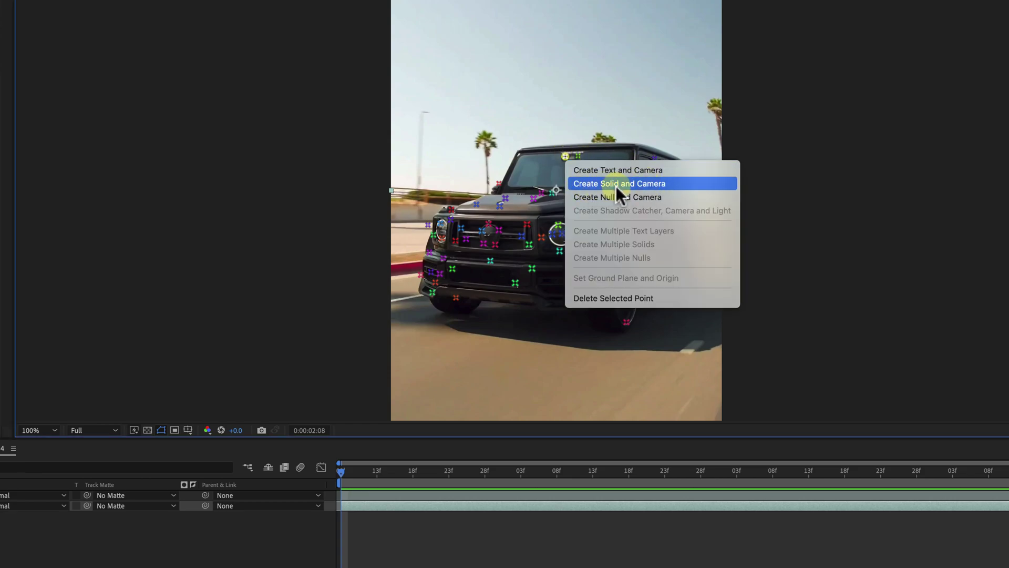
left_click(651, 187)
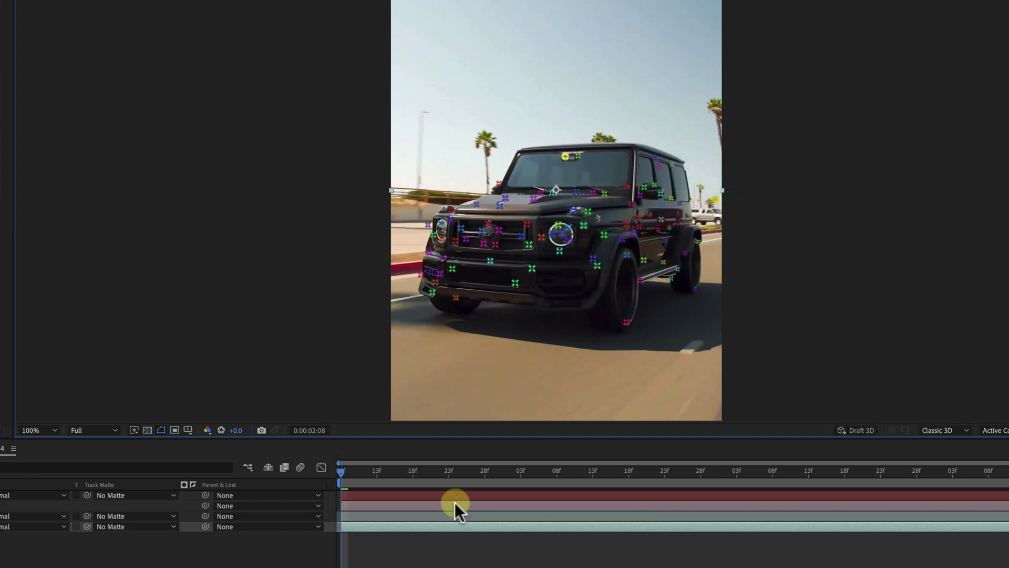
left_click_drag(348, 472, 336, 507)
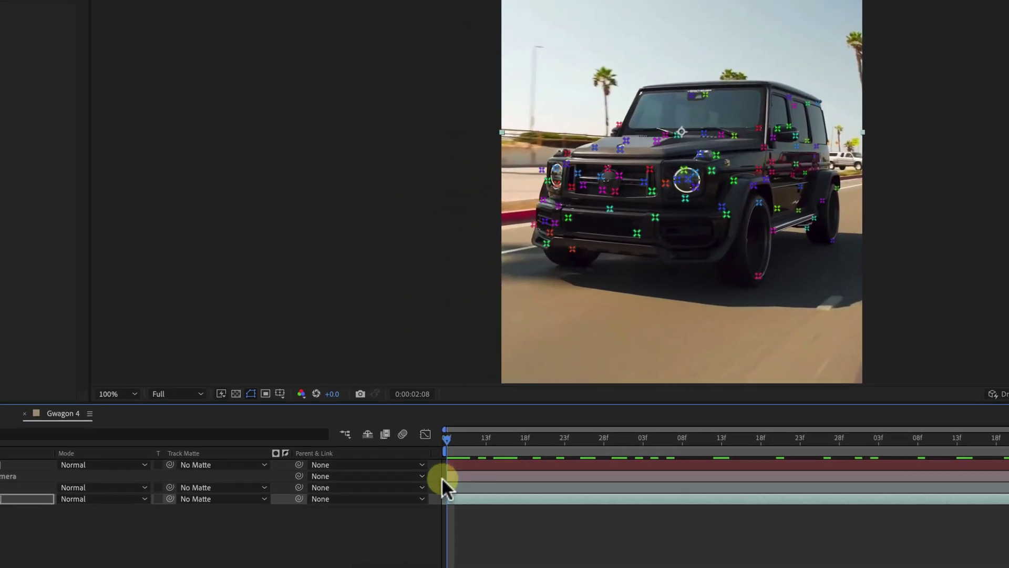
- Pre-compose the track solid as Eyes, leaving all attributes in Gwagon 4 and opening the new composition
left_click(496, 466)
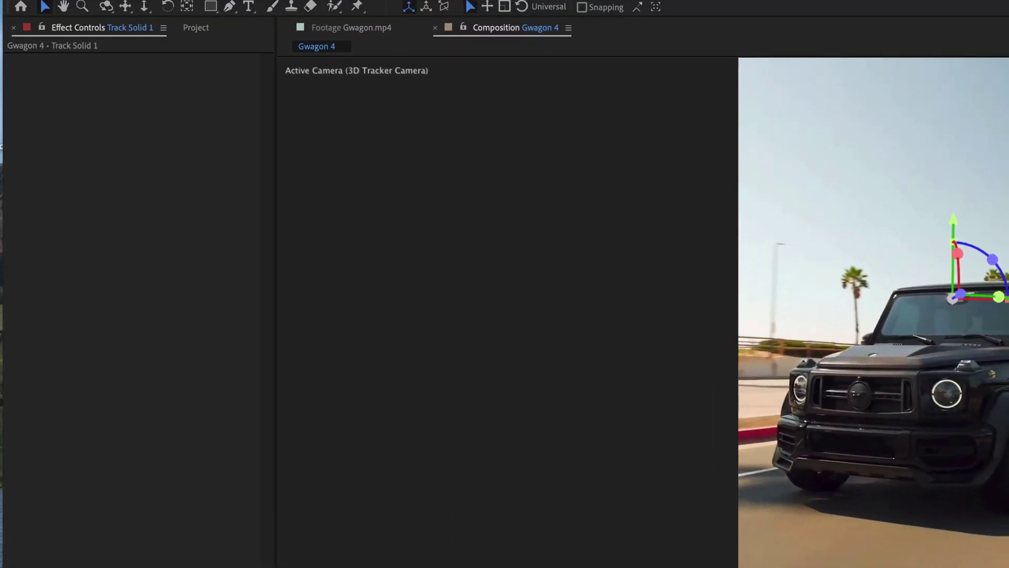
left_click(226, 6)
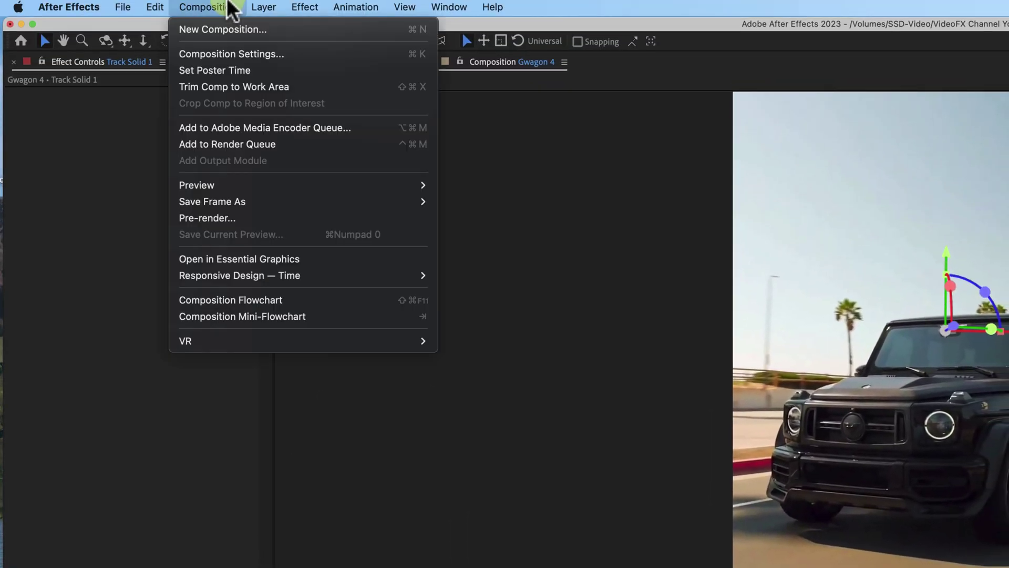
mouse_move(260, 7)
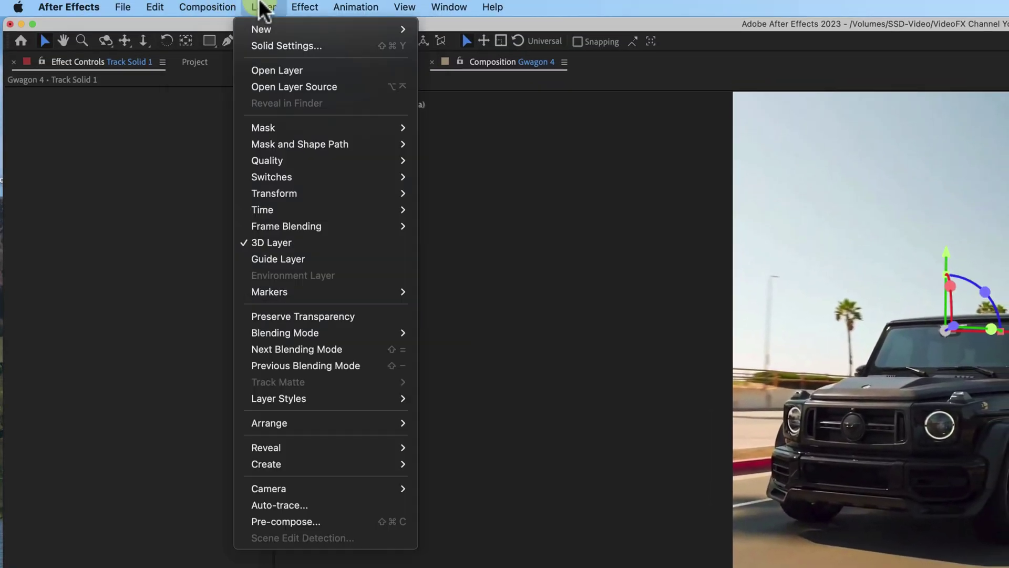
left_click(293, 521)
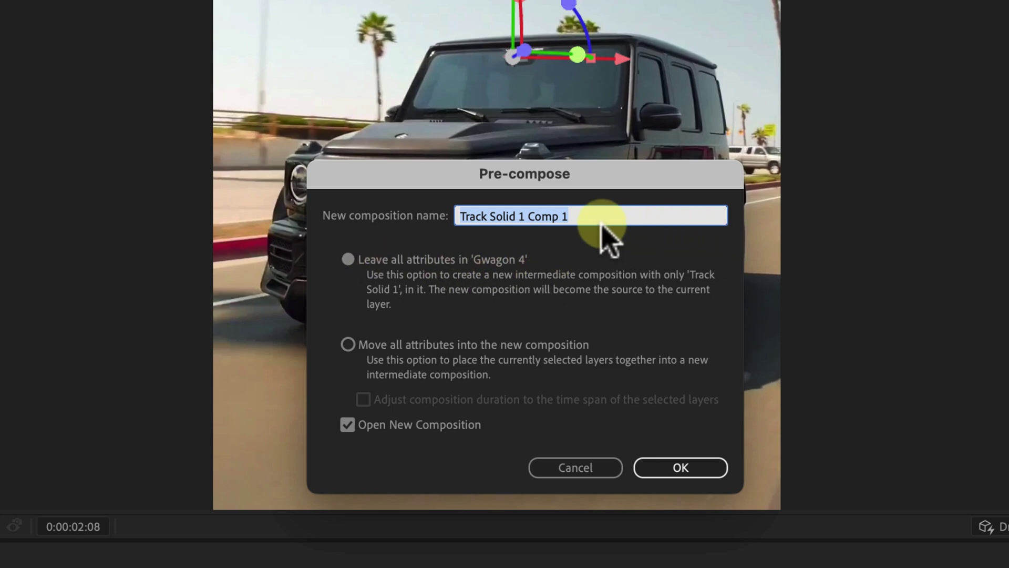
type("Eyes")
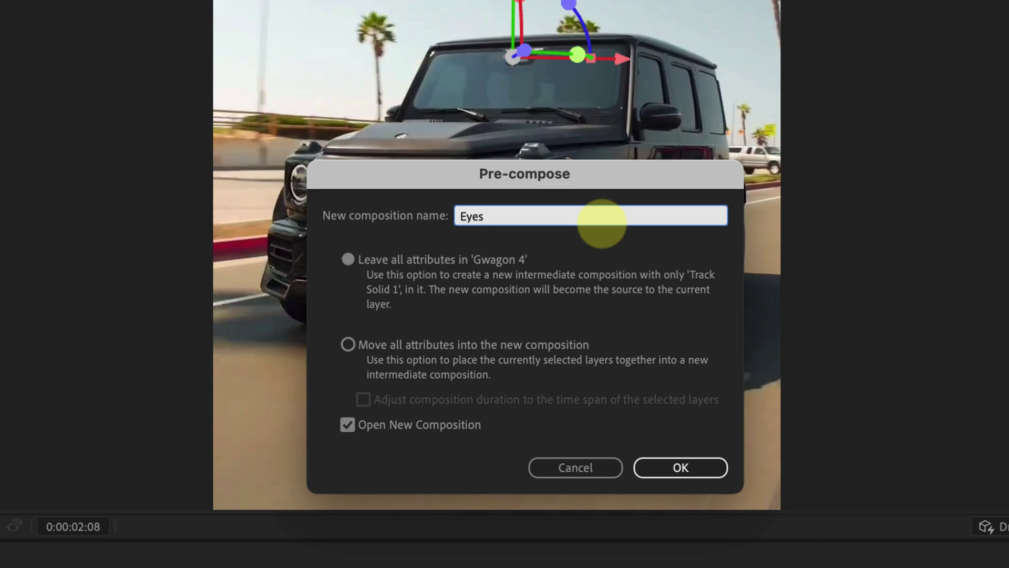
key("Return")
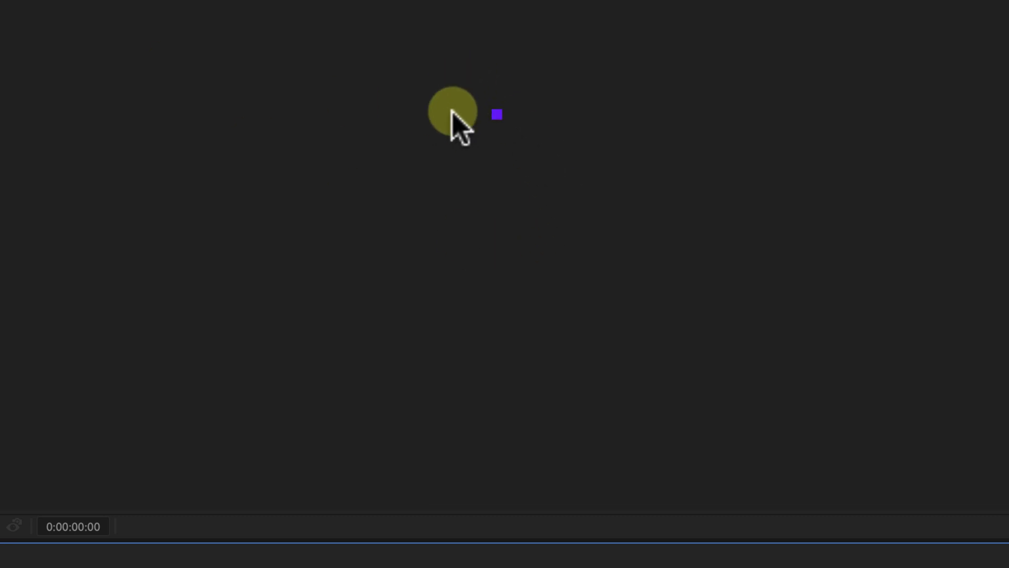
- Set the Eyes composition's size to 1080 px wide and 1920 px high
left_click(204, 14)
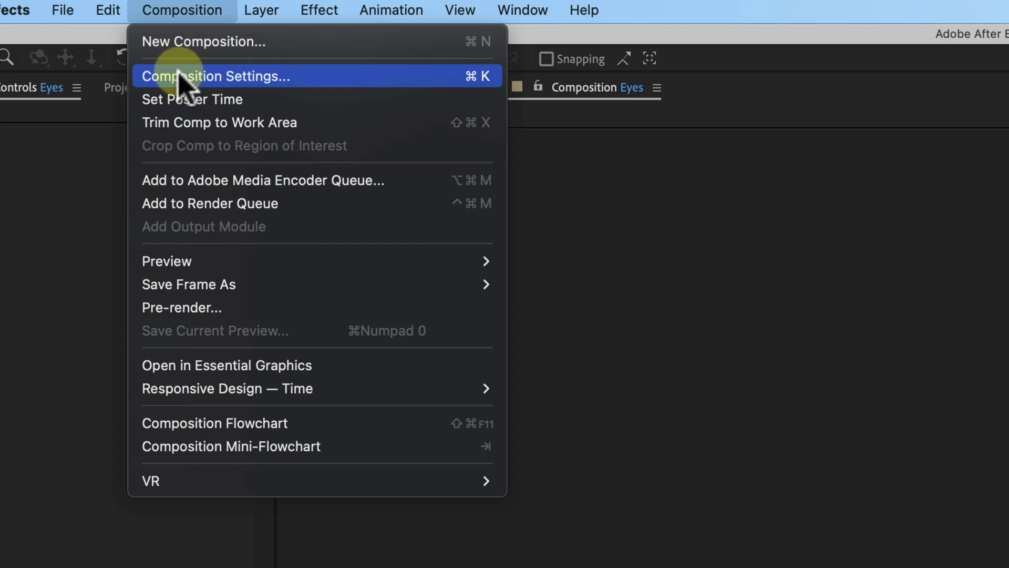
left_click(161, 79)
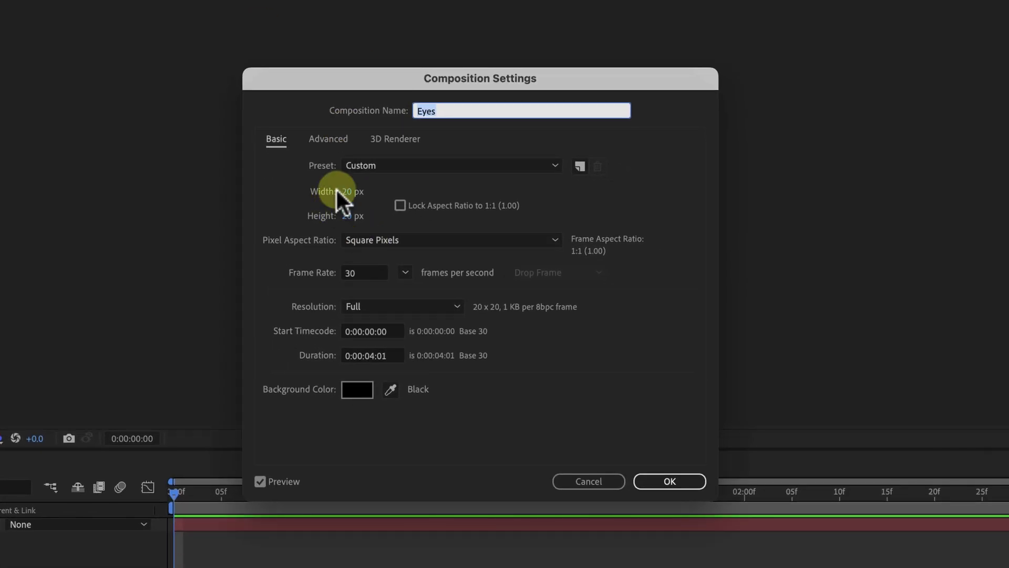
left_click(347, 191)
type("1080")
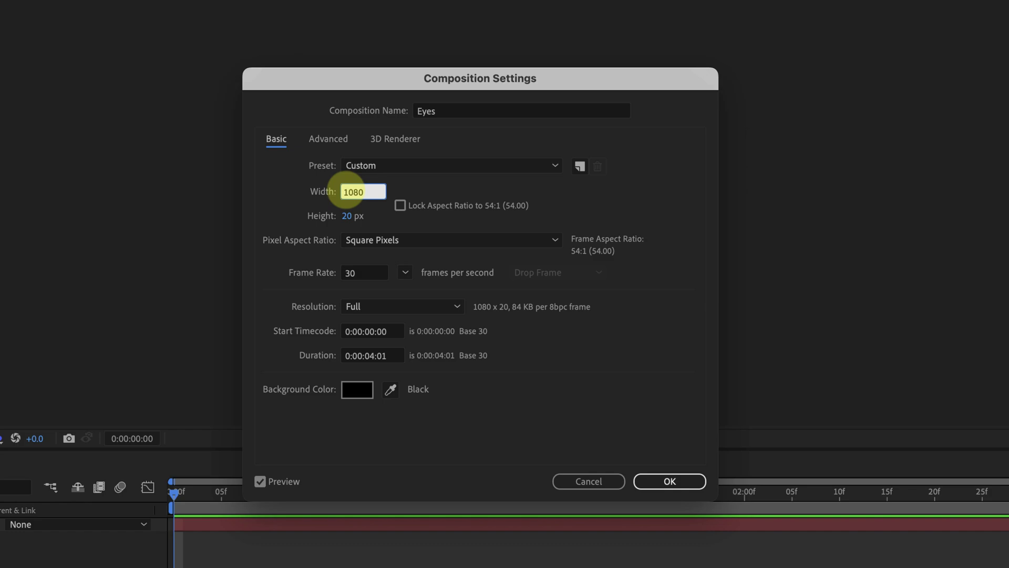
key("Tab")
type("1920")
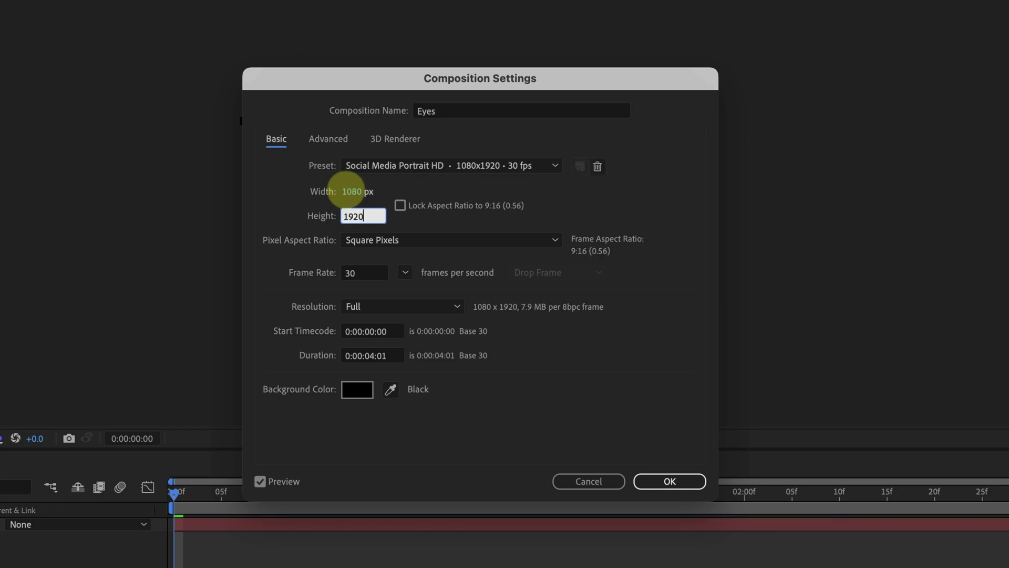
key("Tab")
left_click(686, 479)
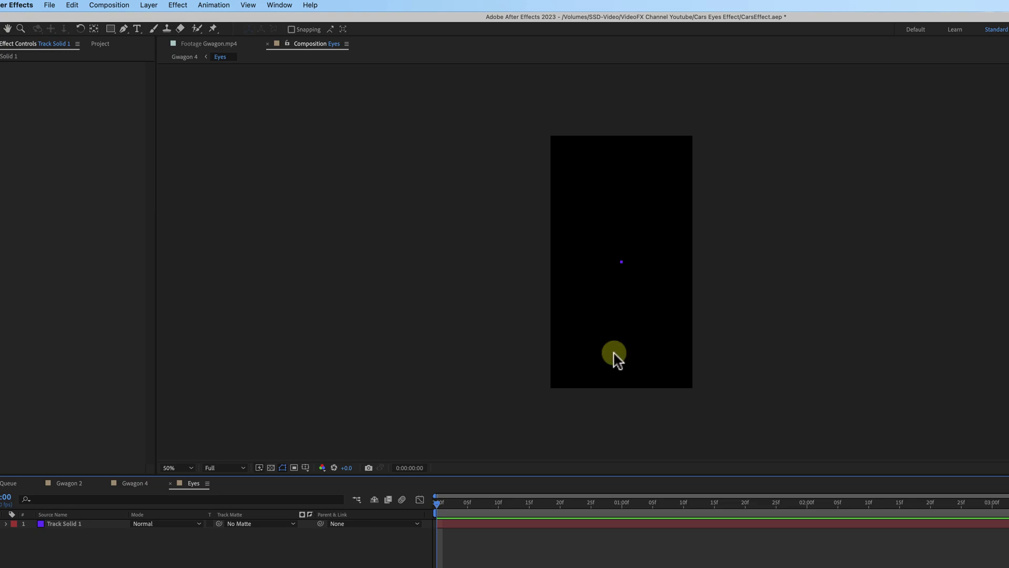
- Add a full-frame rectangle shape layer to the Eyes composition with a white FFFFFF fill and no stroke
key("/")
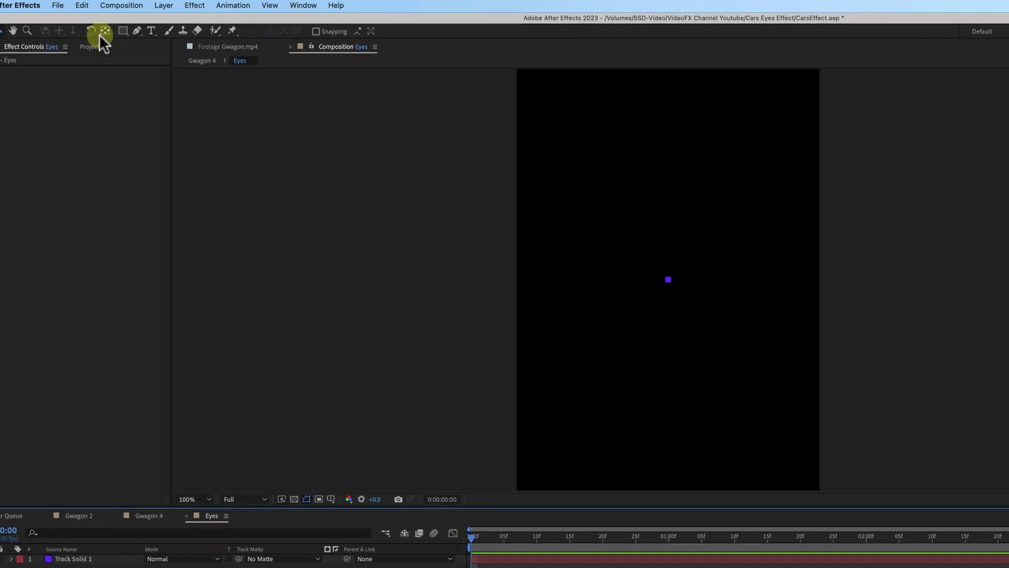
double_click(122, 32)
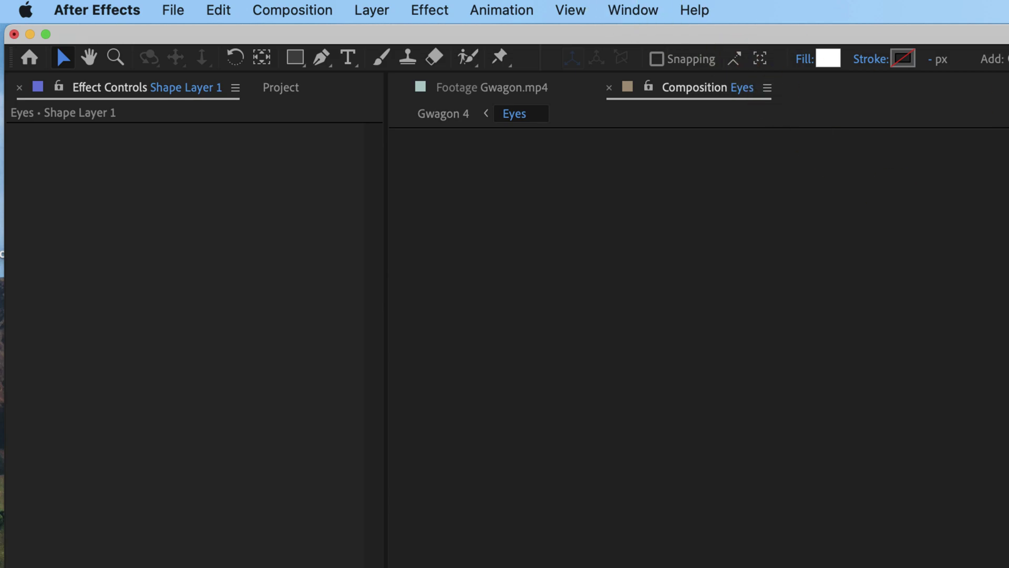
left_click(828, 59)
left_click_drag(268, 364, 200, 308)
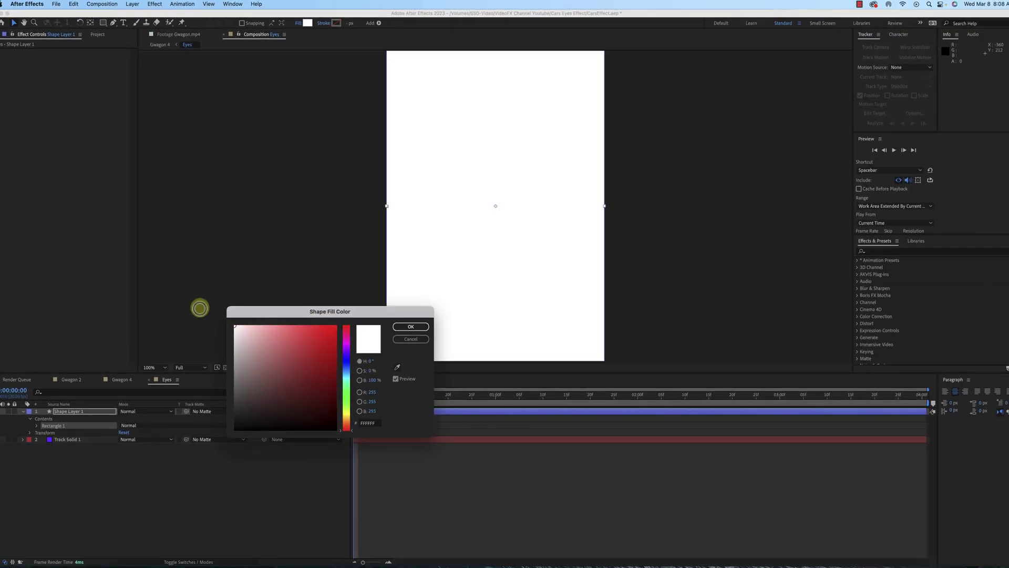
left_click(409, 327)
left_click(323, 23)
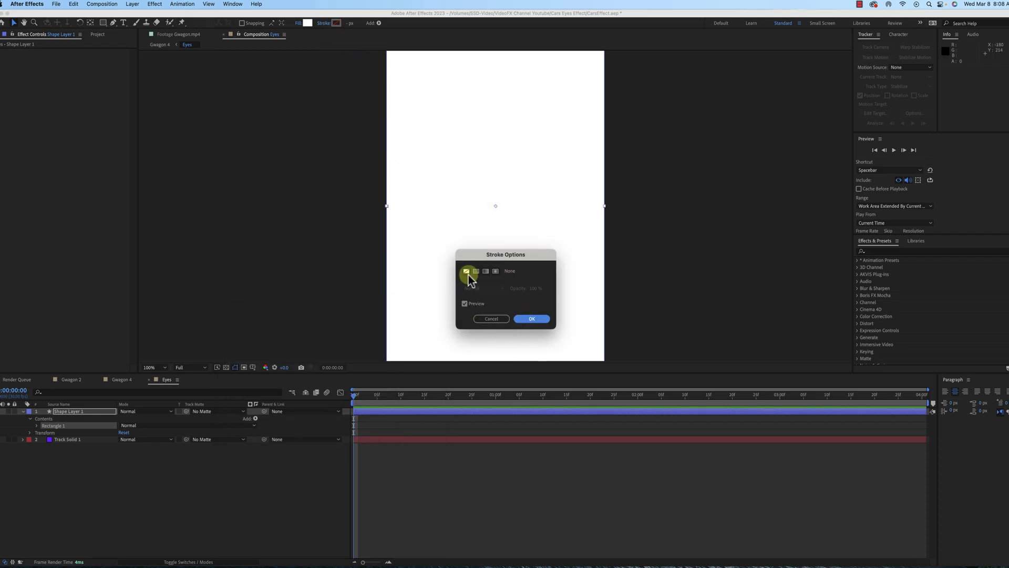
left_click(482, 318)
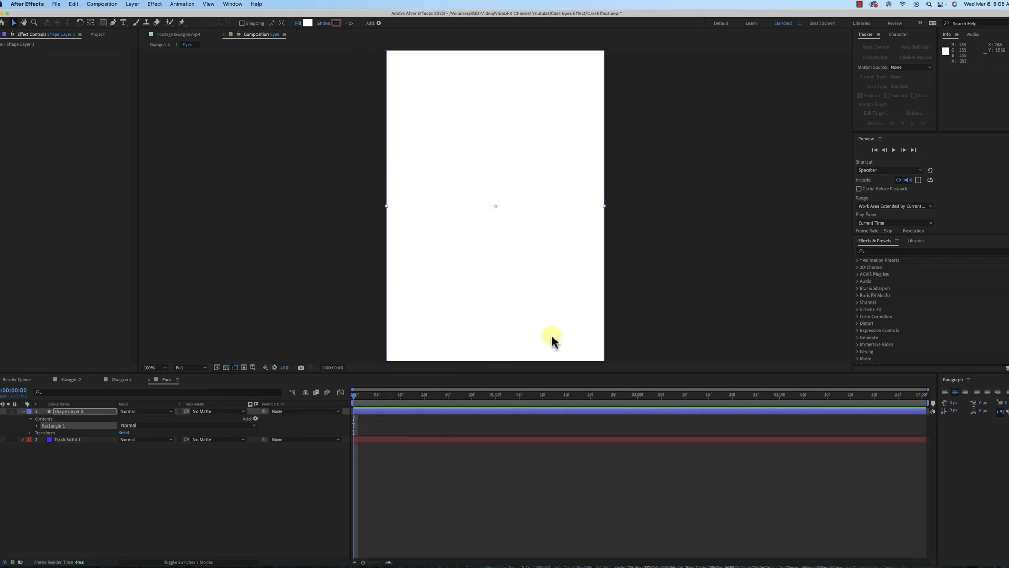
- Return to the Gwagon 4 composition and apply the Corner Pin effect to the Eyes layer
left_click(122, 379)
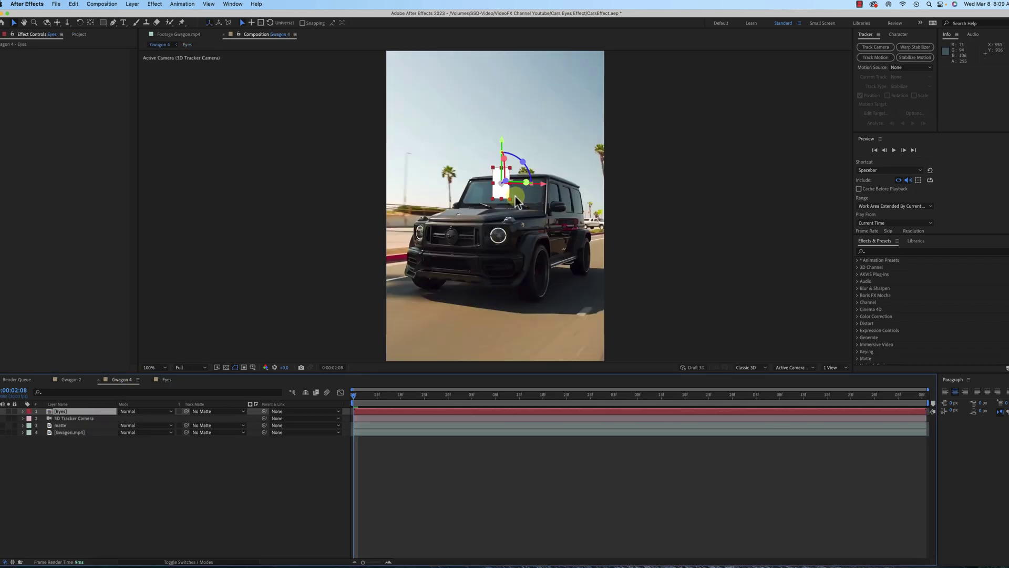
scroll(509, 195, "up", 4)
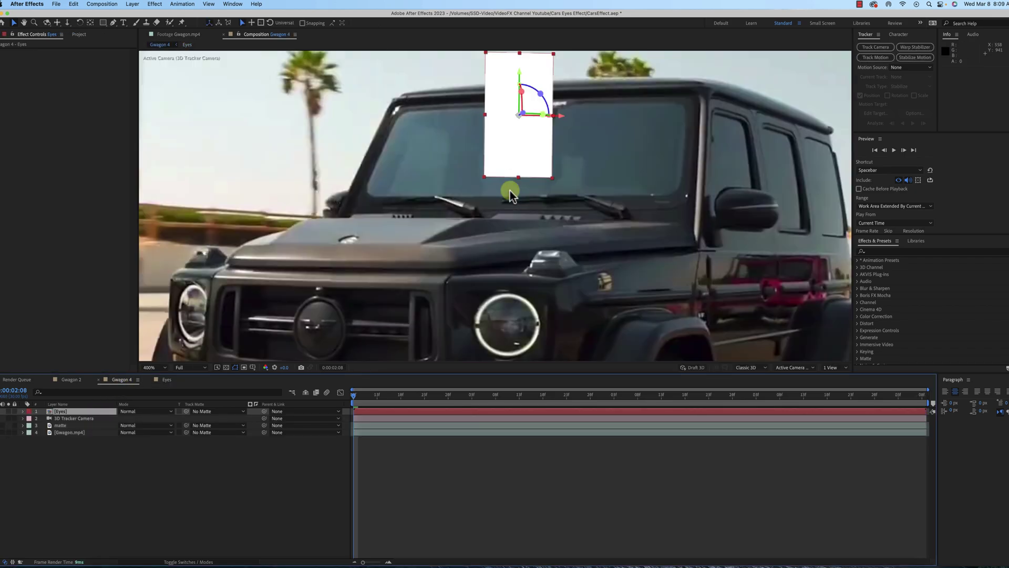
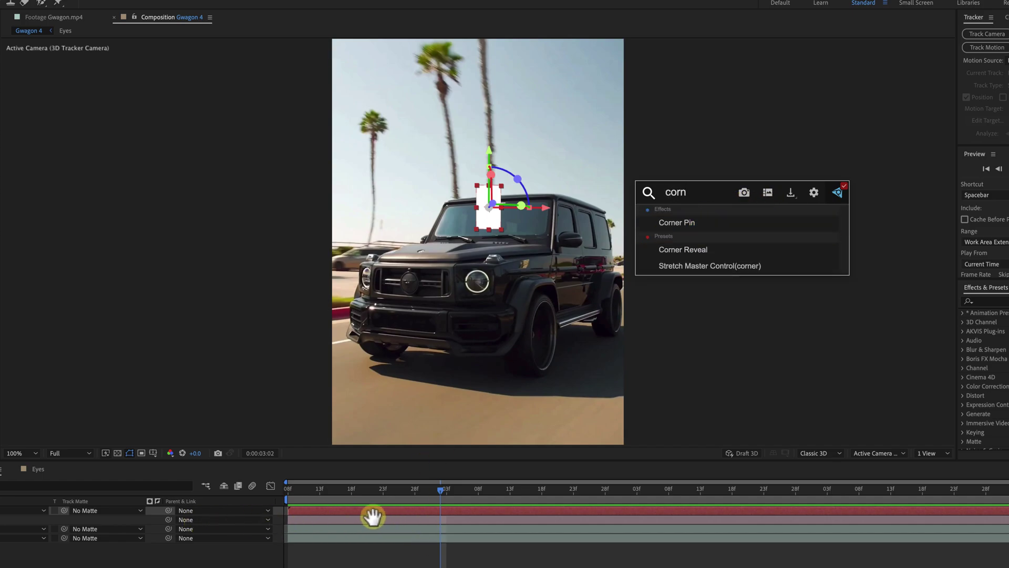
left_click(669, 223)
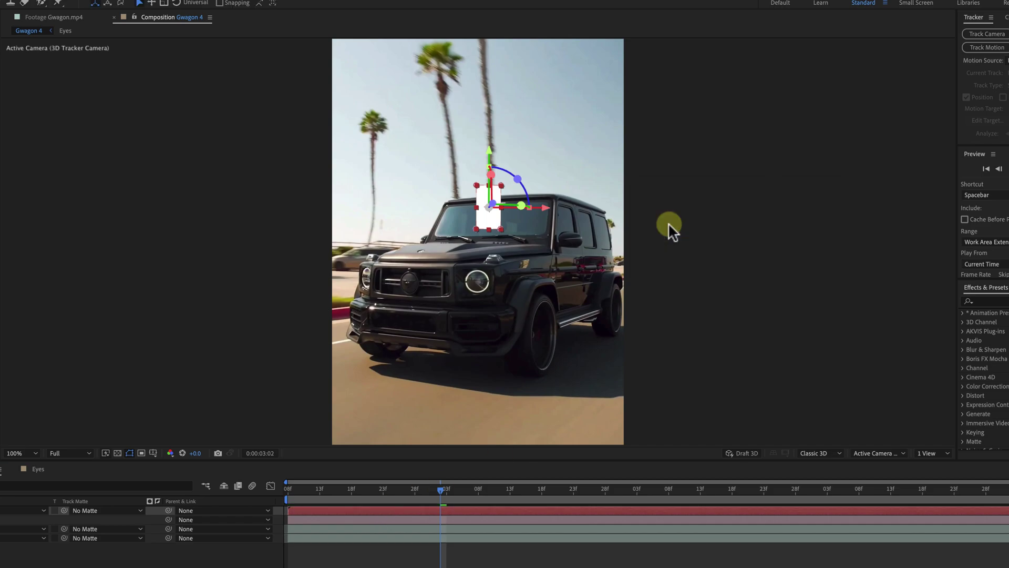
- Spread the Eyes layer's four corner pins outward until the white shape covers the car's whole windshield
key("period")
key("period")
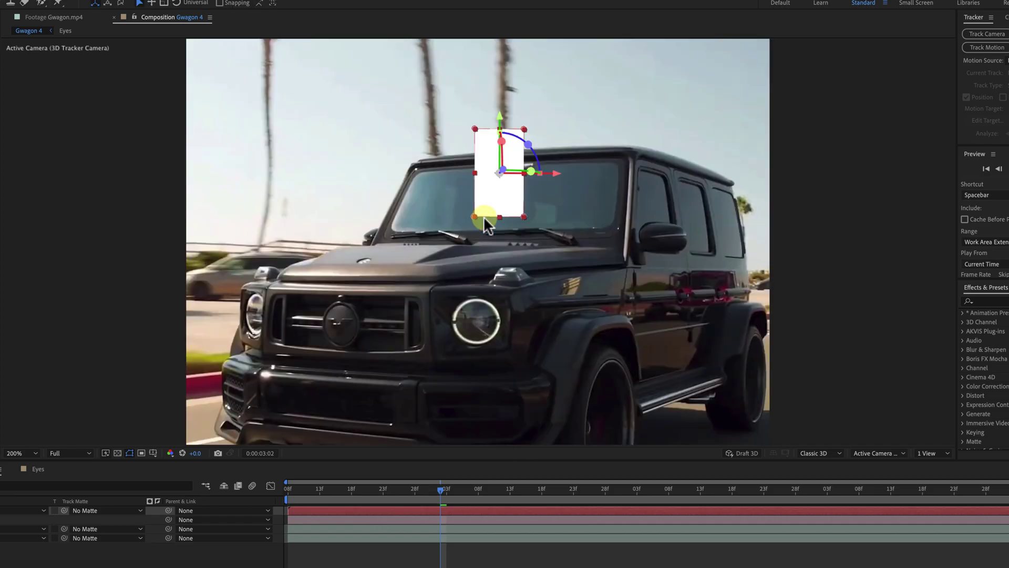
left_click_drag(471, 191, 270, 229)
left_click_drag(568, 194, 783, 224)
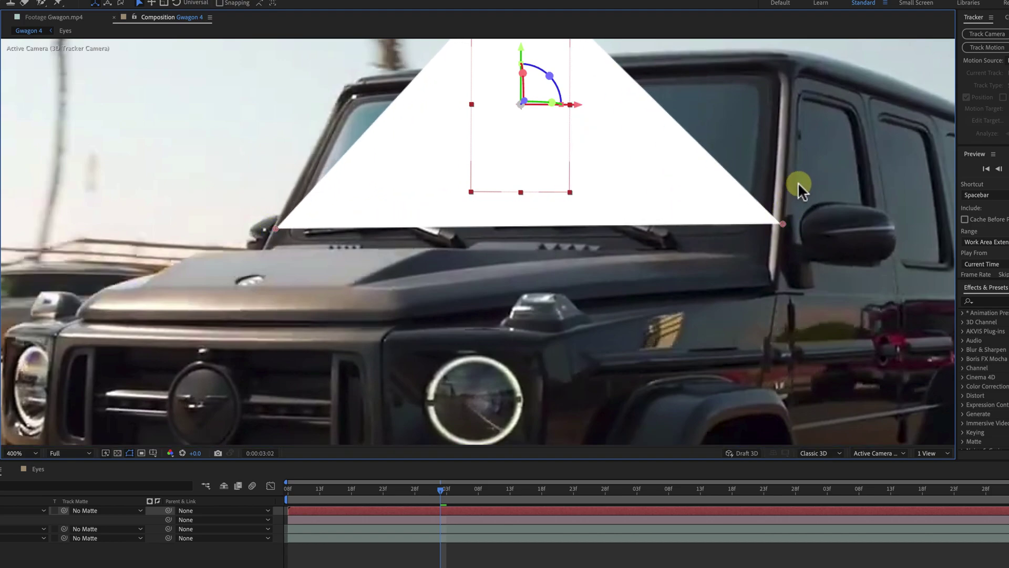
left_click_drag(742, 105, 743, 279)
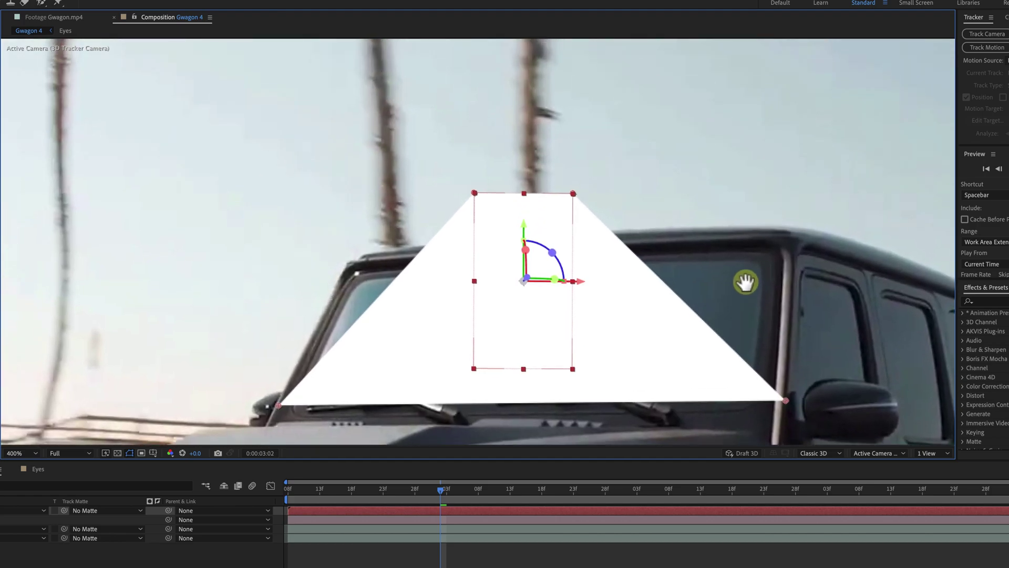
left_click_drag(571, 190, 804, 227)
left_click_drag(472, 190, 331, 248)
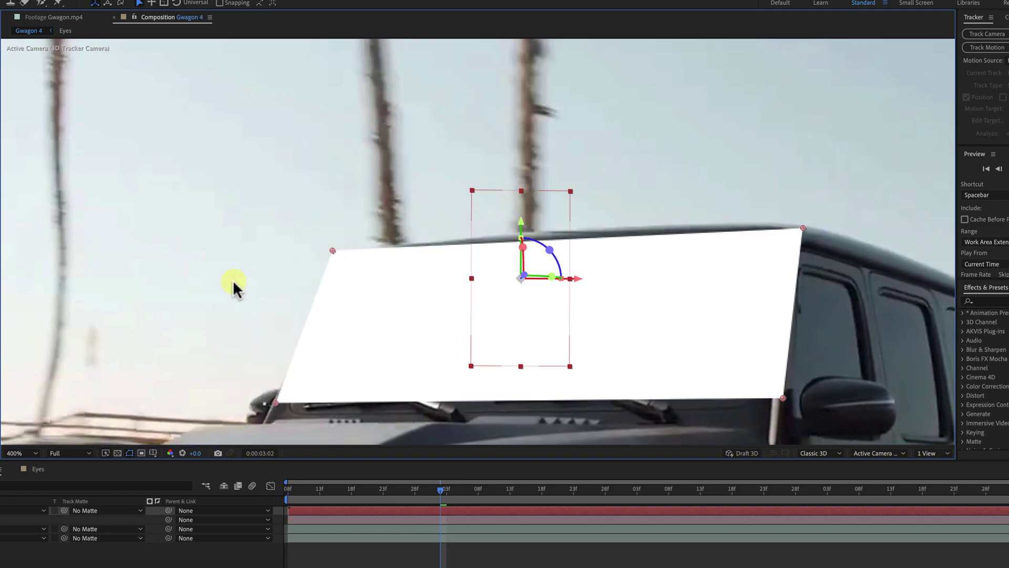
- Play the Gwagon 4 composition from the start to check how the corner-pinned white shape follows the windshield
key("comma")
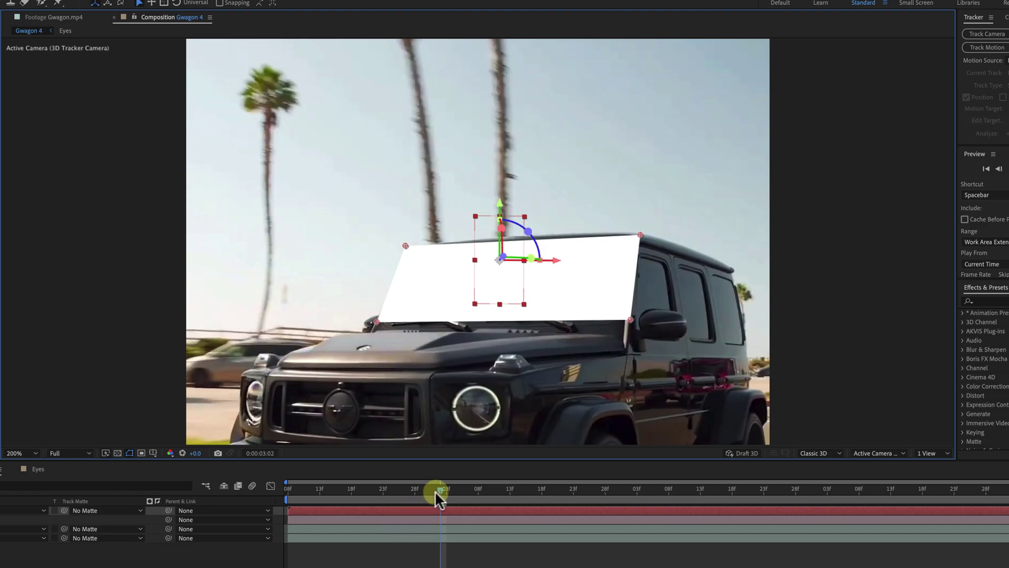
left_click_drag(439, 490, 240, 493)
key("space")
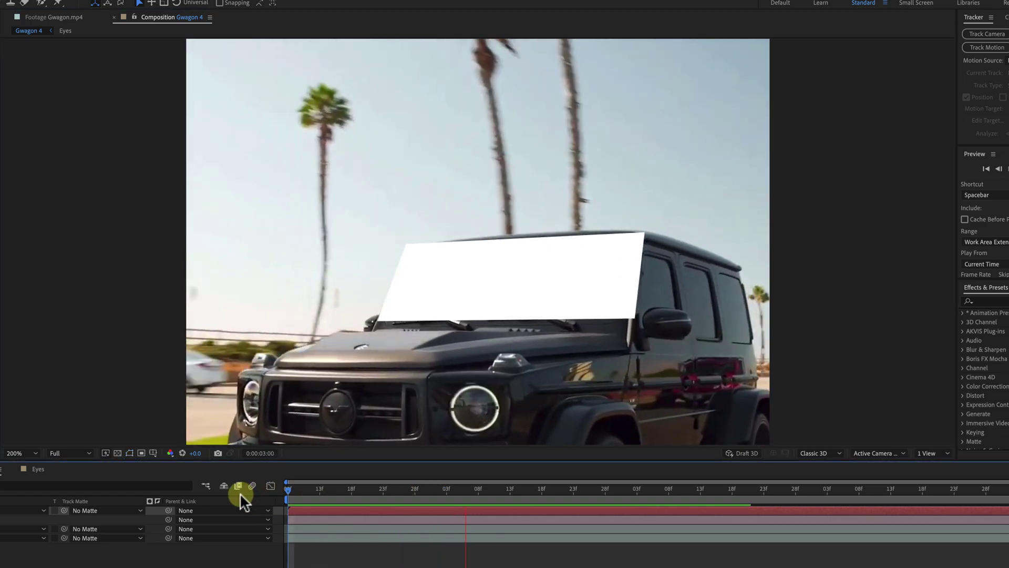
key("space")
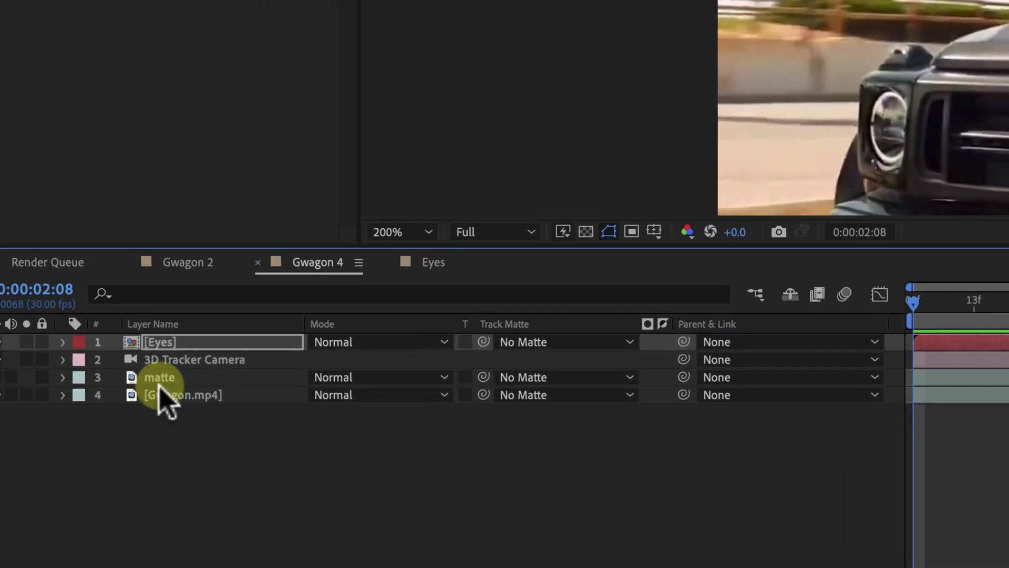
- Move the matte layer above Eyes and assign it as the Eyes layer's track matte
left_click(160, 379)
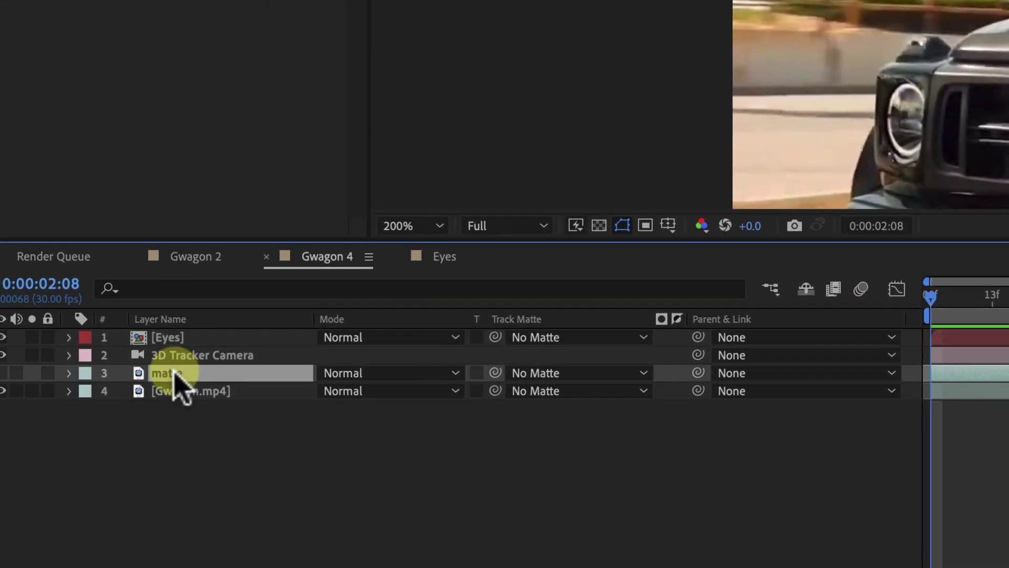
left_click_drag(169, 375, 160, 338)
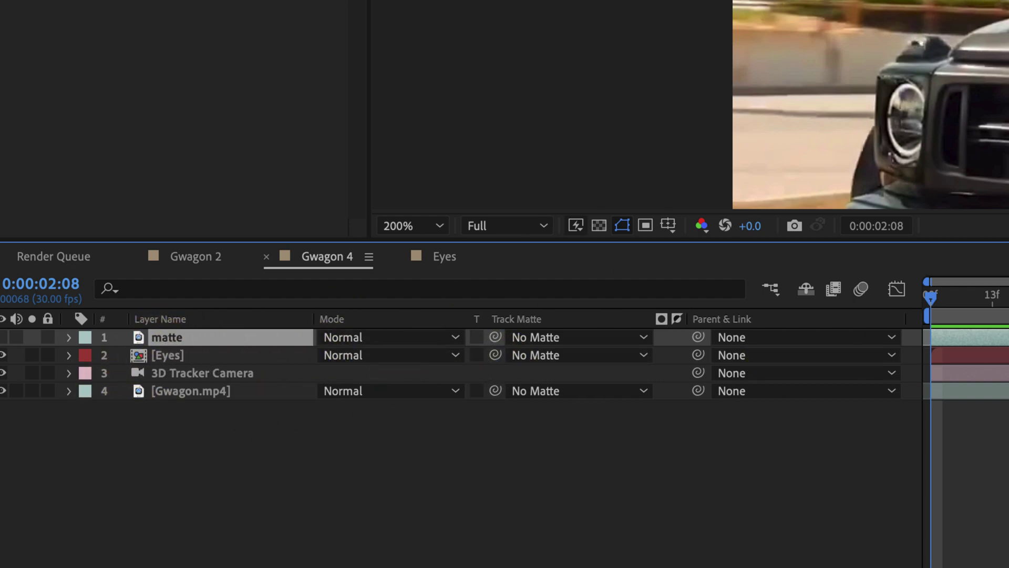
left_click(174, 356)
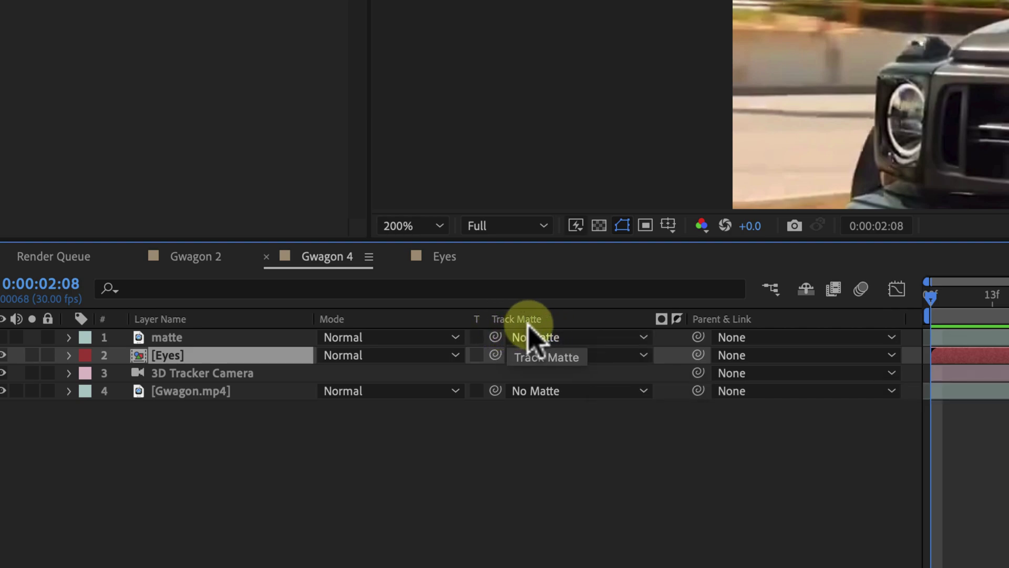
left_click(578, 358)
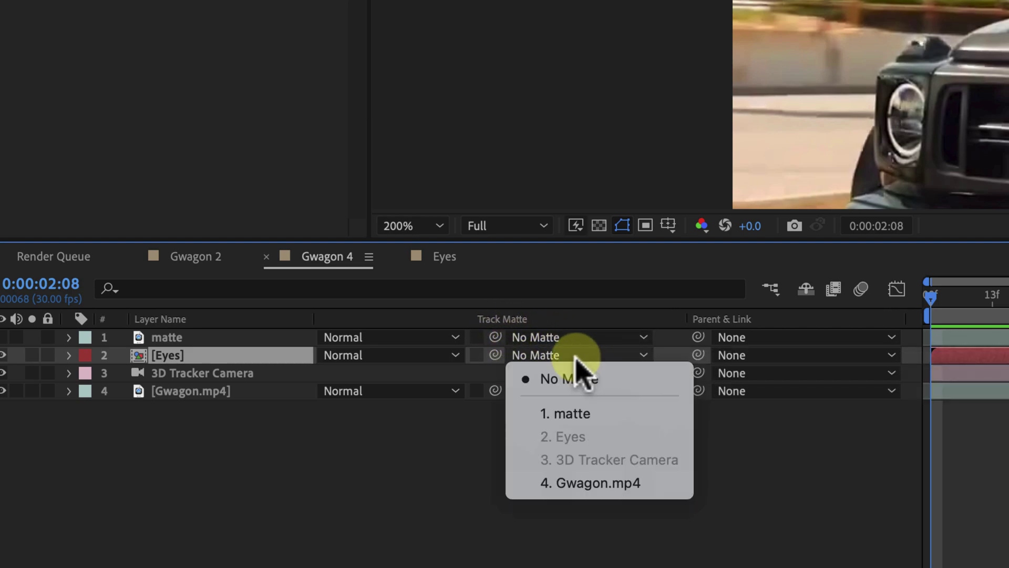
left_click(595, 415)
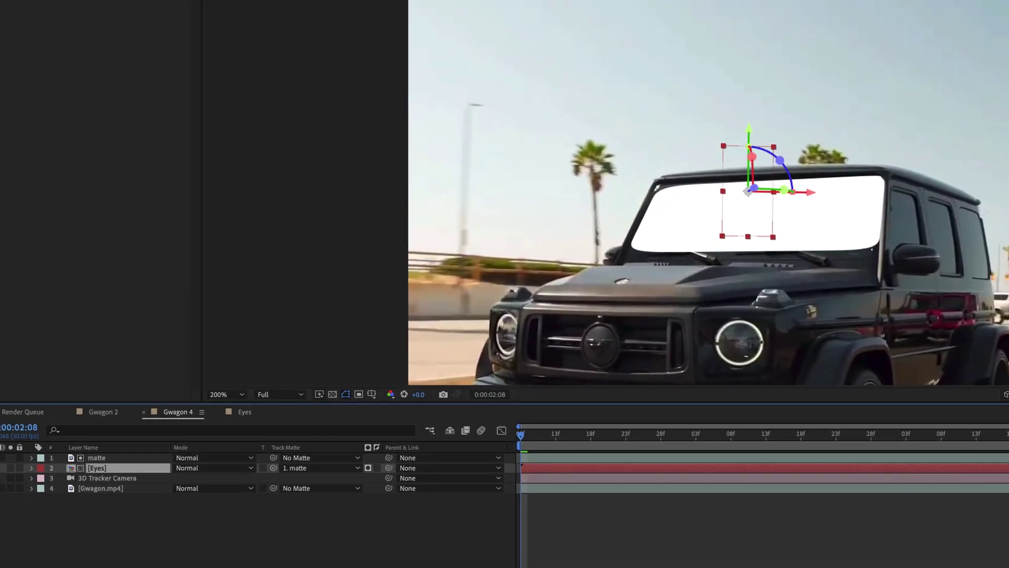
- Play the Gwagon 4 composition repeatedly, close up and at full frame, to examine the matted white windshield
mouse_move(526, 439)
left_mouse_down()
mouse_move(841, 462)
mouse_move(531, 452)
left_mouse_up()
key("space")
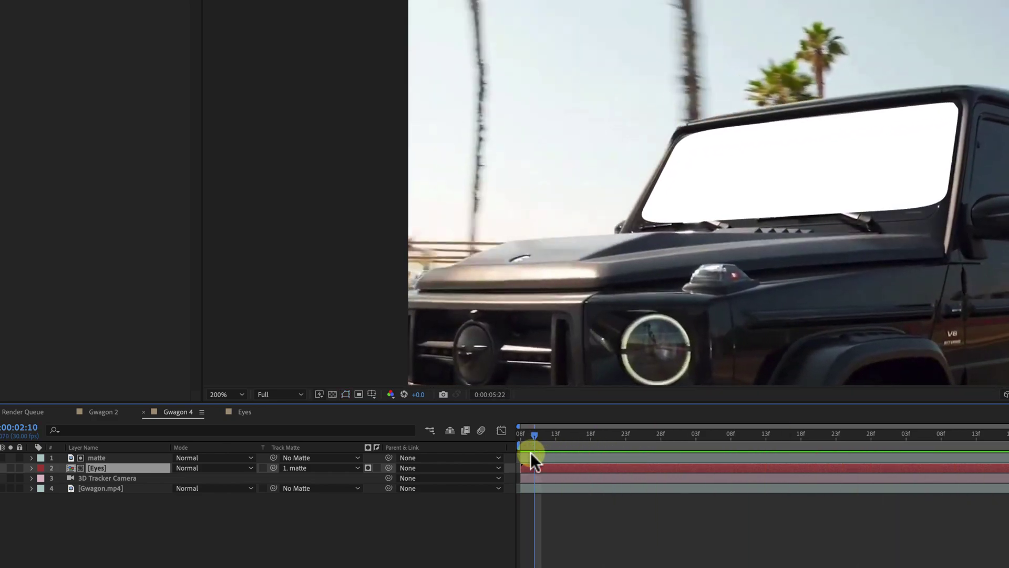
key("space")
scroll(728, 126, "down", 1)
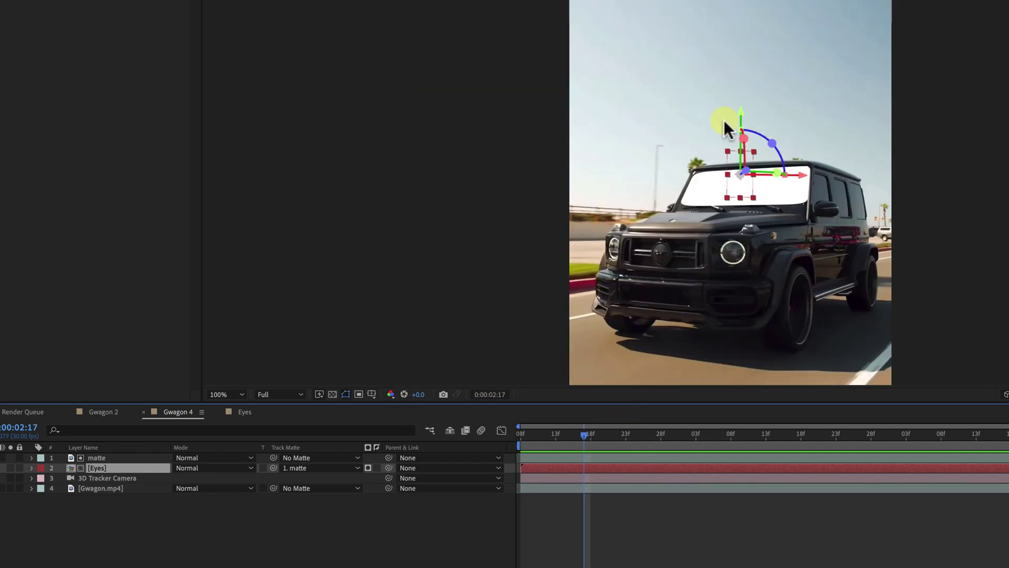
left_click(518, 434)
key("space")
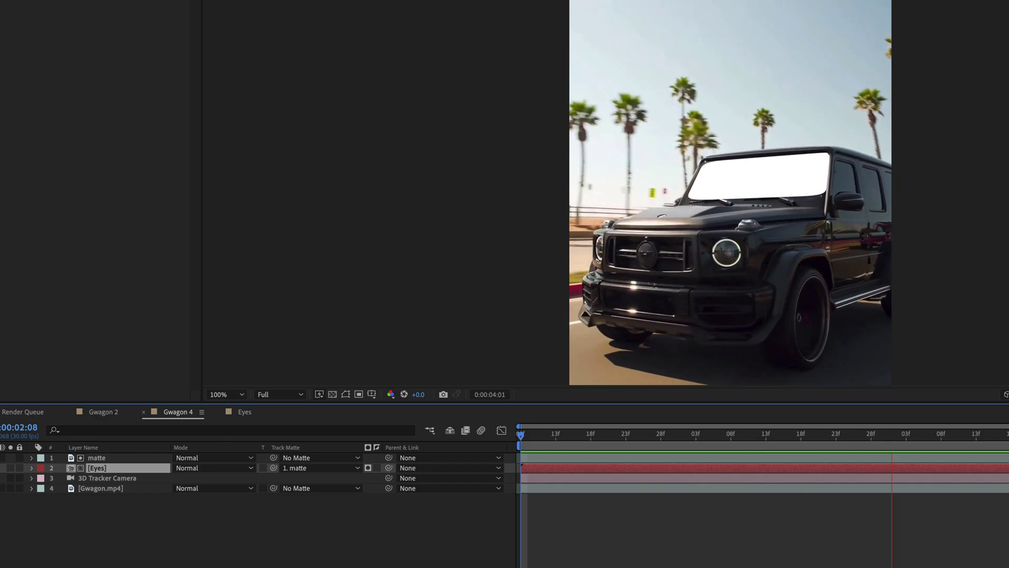
key("space")
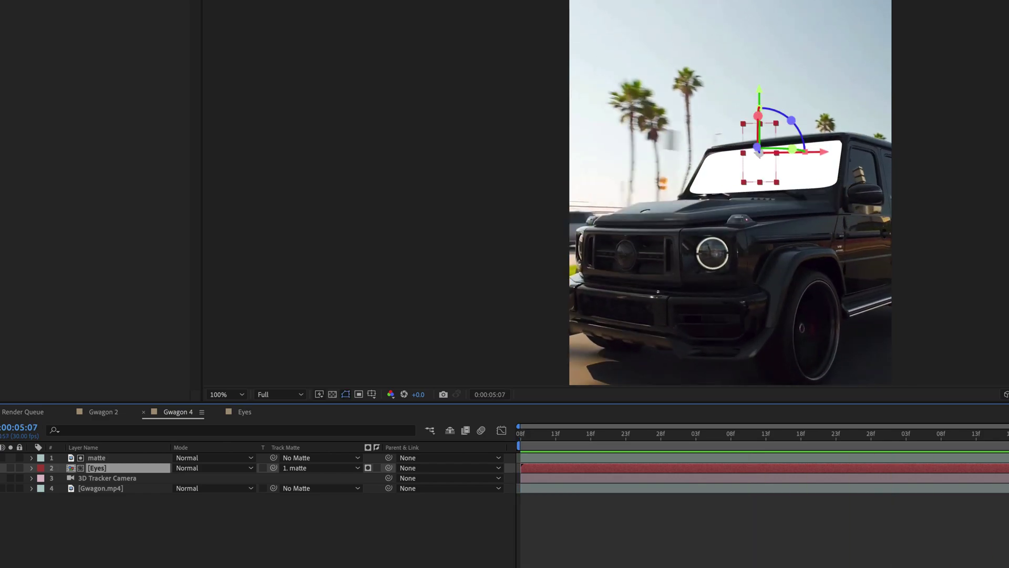
left_click(528, 430)
key("space")
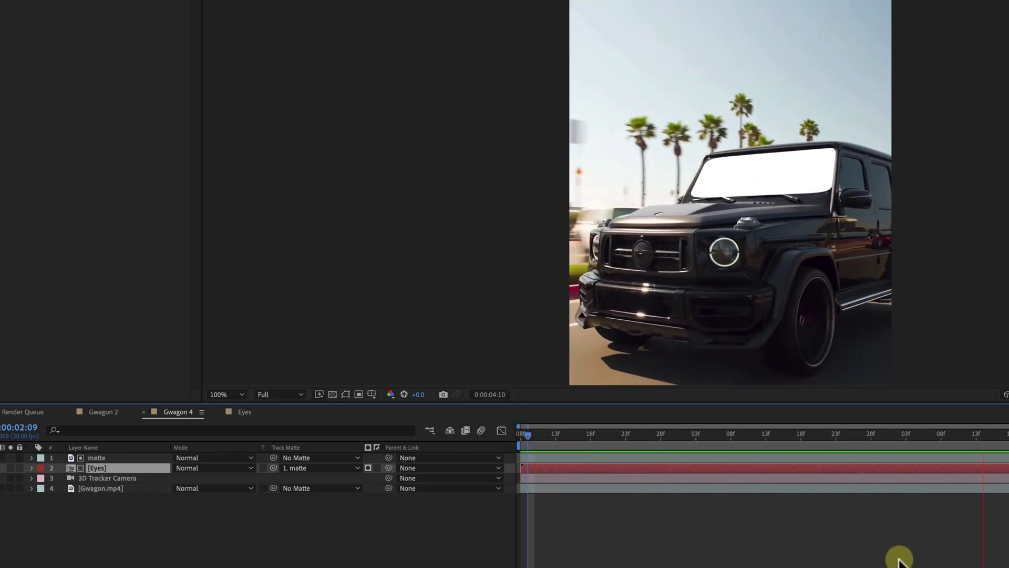
key("space")
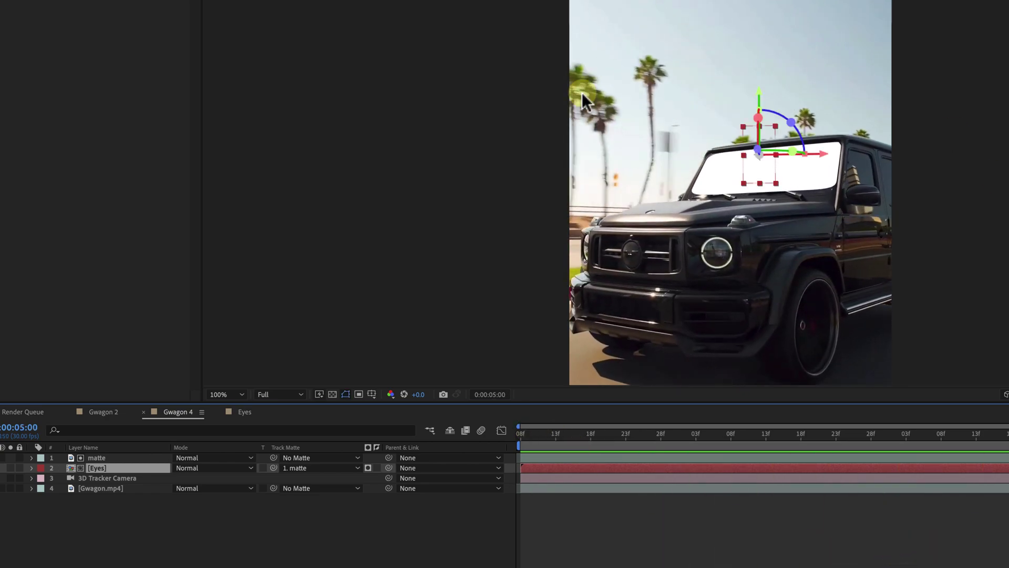
- Open the Eyes precomposition and dock its viewer beside the Gwagon 4 viewer so both compositions show together
double_click(122, 468)
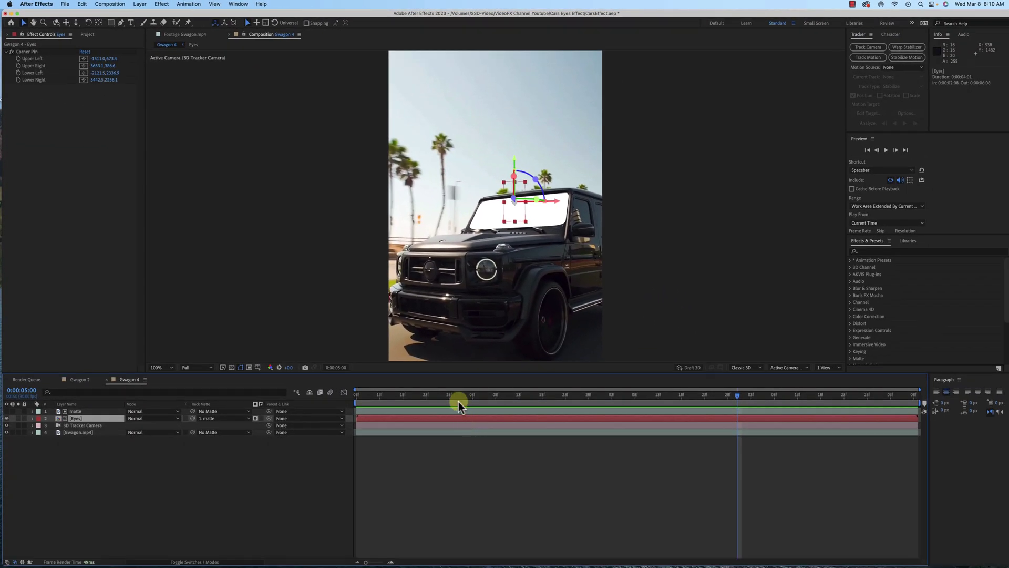
mouse_move(459, 404)
left_mouse_down()
mouse_move(364, 398)
mouse_move(444, 404)
left_mouse_up()
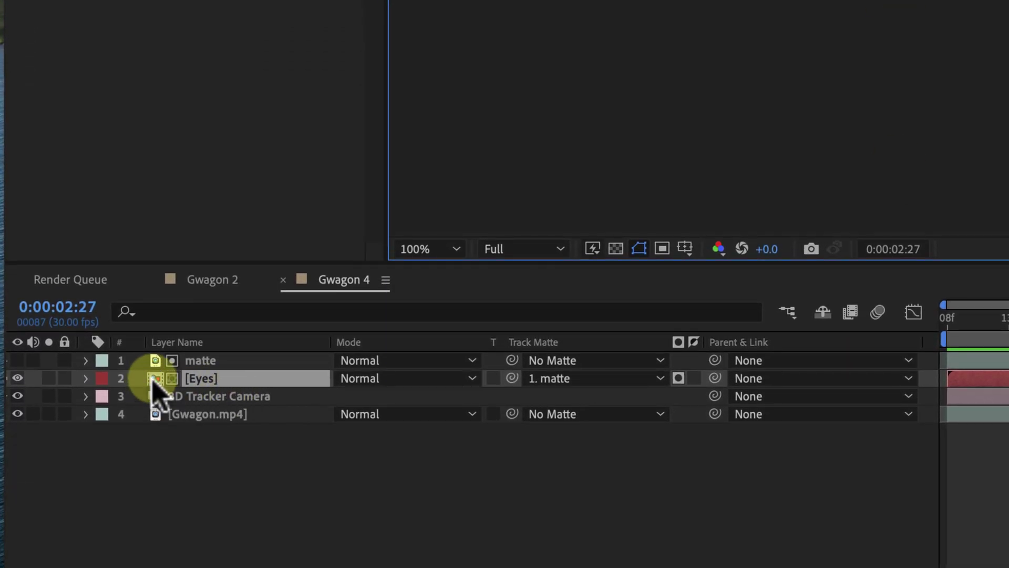
double_click(155, 379)
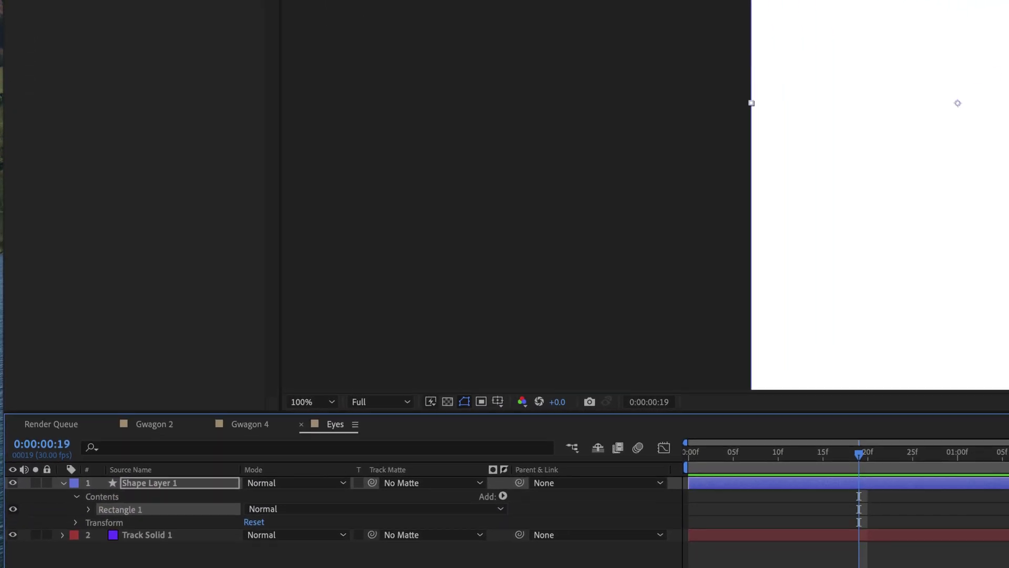
left_click(386, 46)
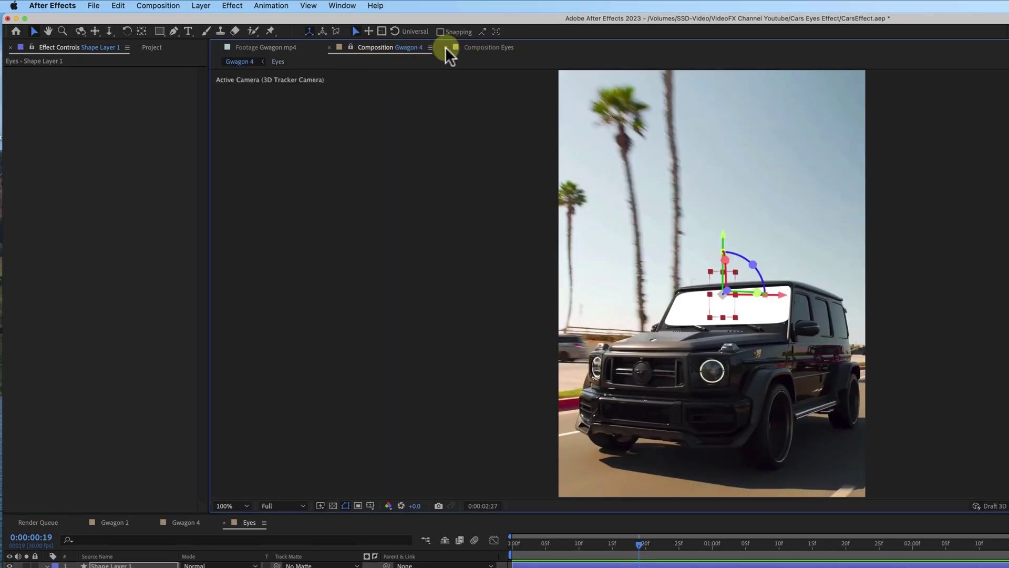
left_click(491, 47)
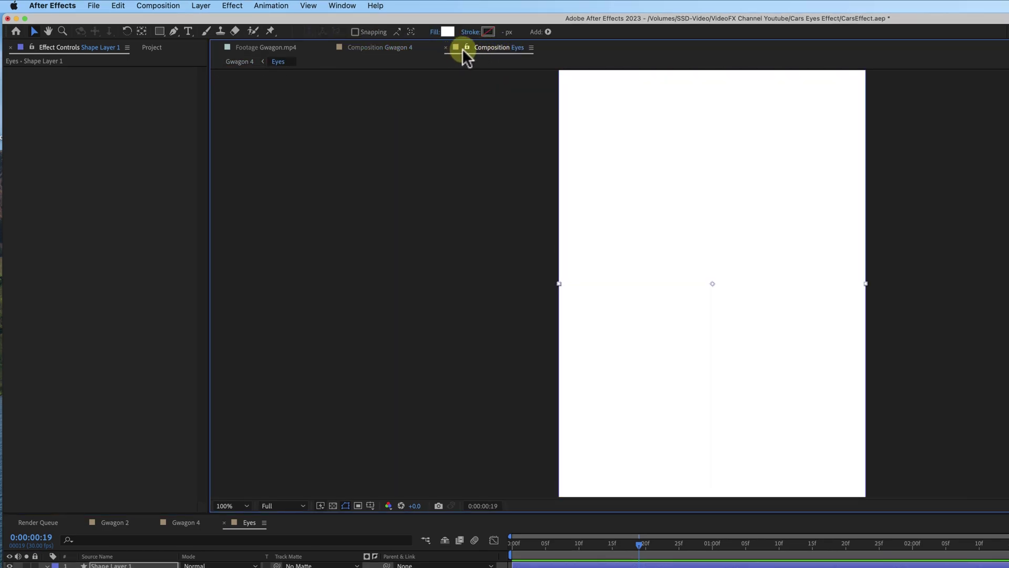
left_click_drag(463, 49, 611, 110)
left_click_drag(446, 99, 987, 156)
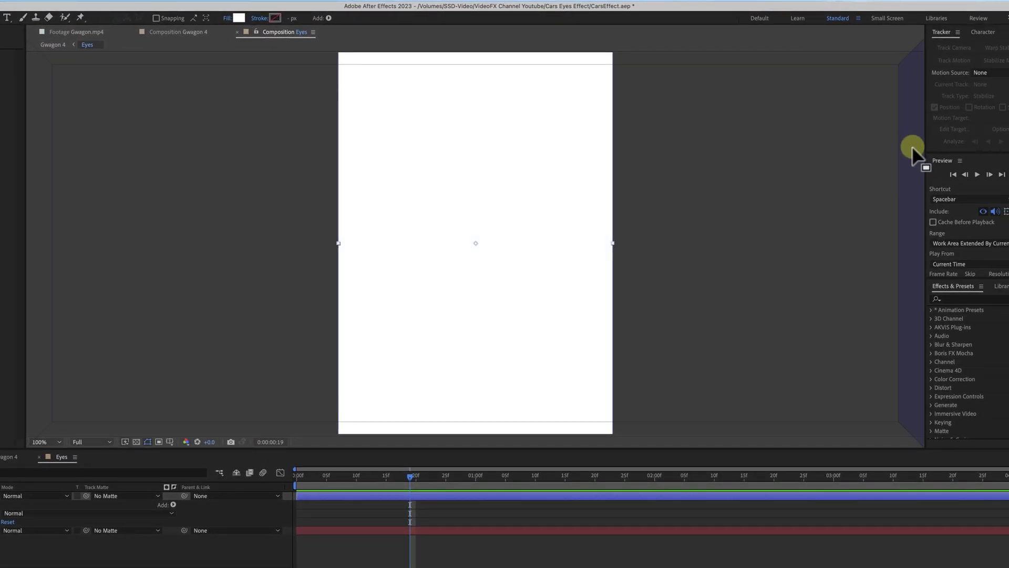
left_click_drag(913, 149, 912, 148)
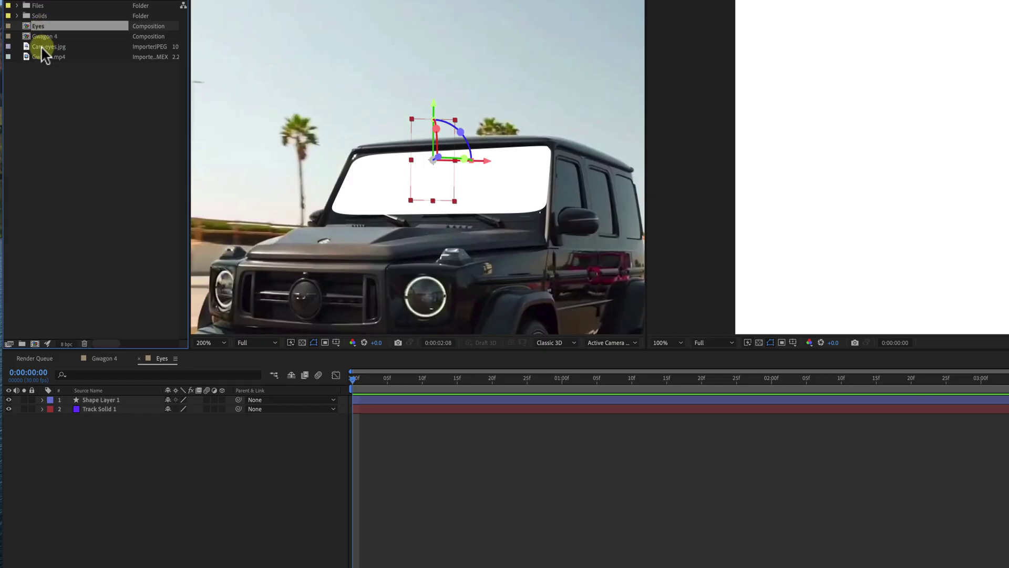
- Add Cars-eyes.jpg as the top layer of the Eyes composition and stretch it vertically to about 255.5%
left_click_drag(40, 46, 98, 397)
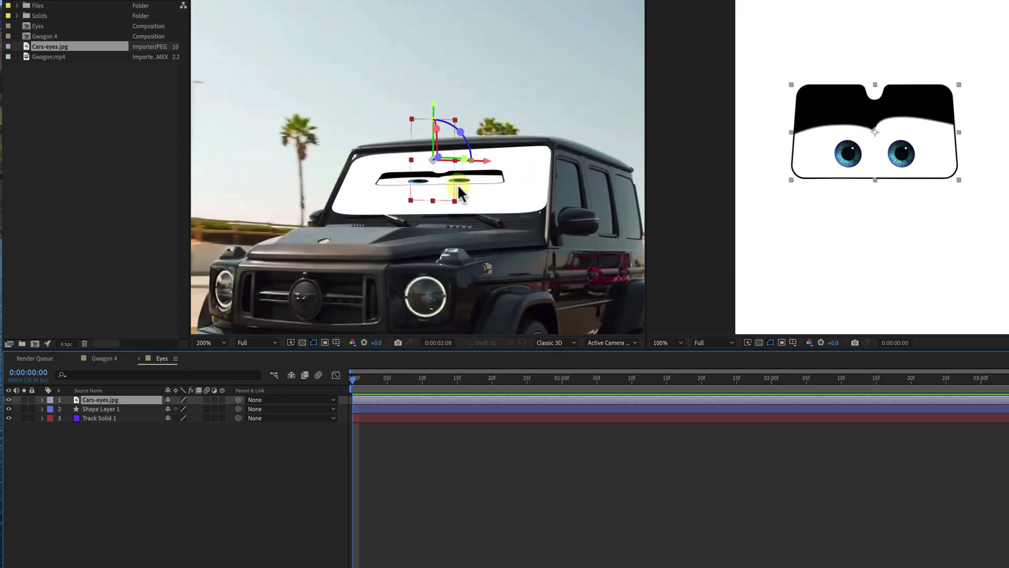
left_click_drag(875, 88, 881, 13)
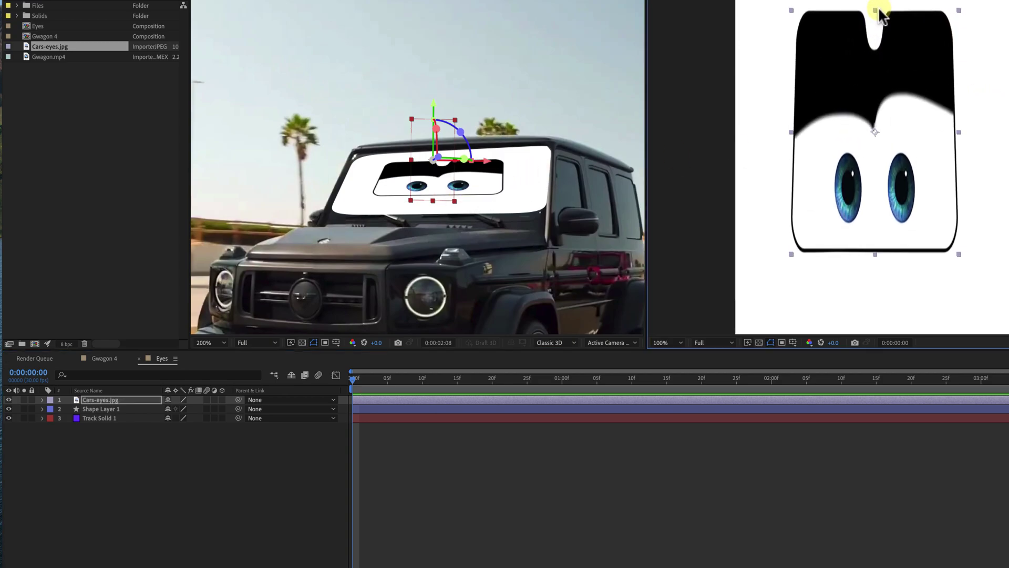
- Scale the Cars-eyes.jpg layer proportionally to about 202.2, 516.5% so the eyes fill the windshield
key("s")
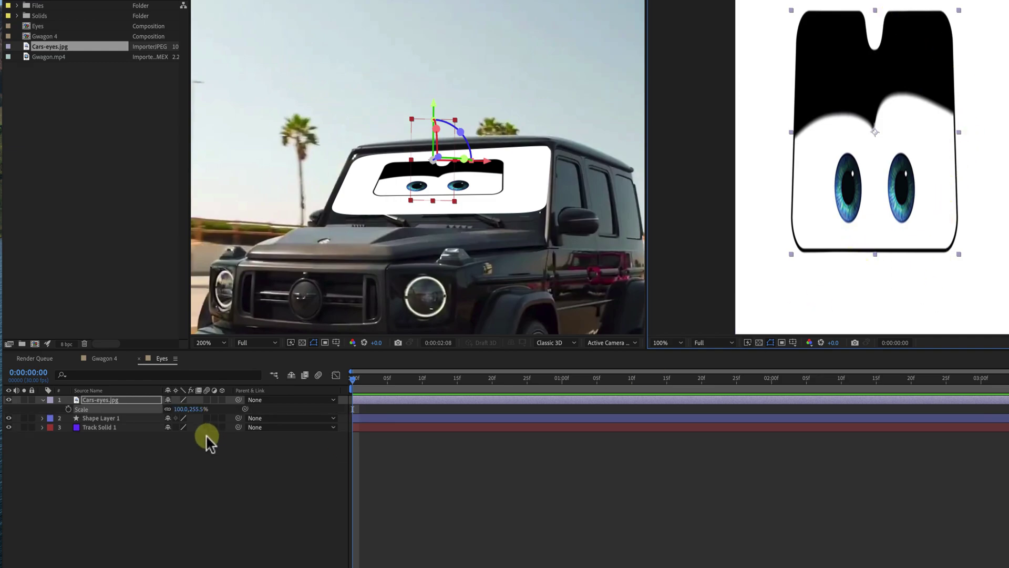
left_click_drag(200, 411, 255, 410)
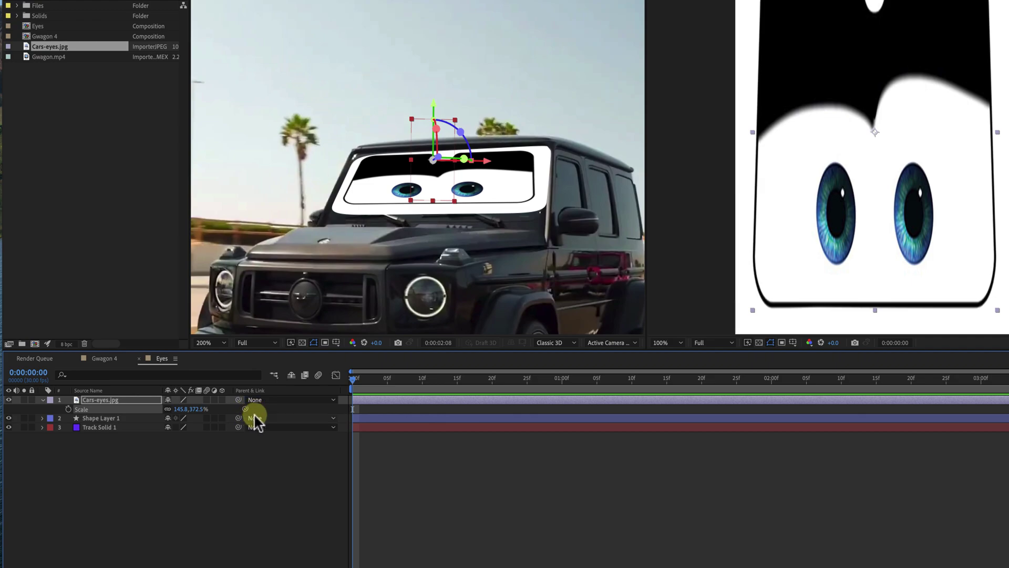
left_click_drag(194, 408, 228, 406)
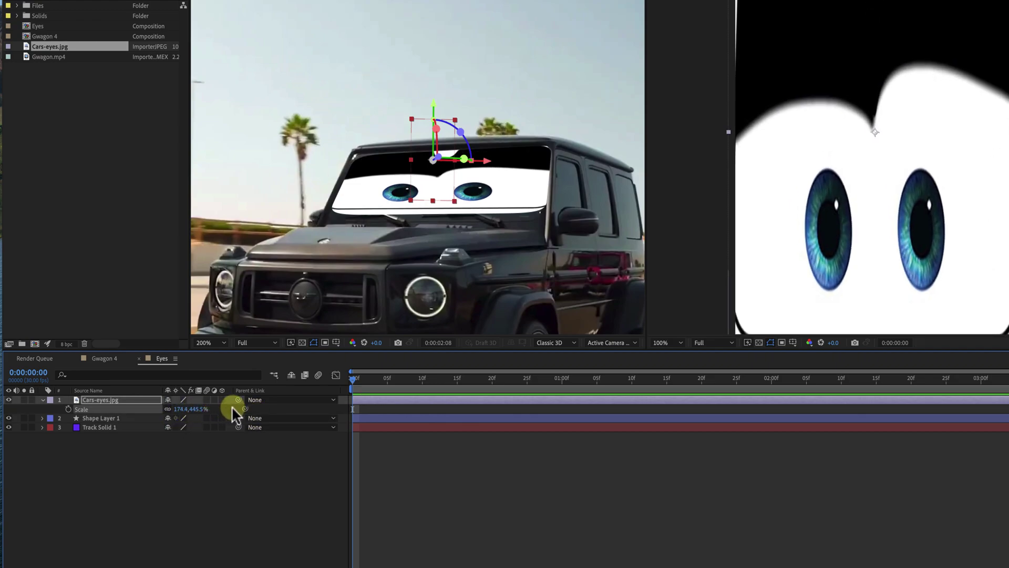
left_click_drag(198, 403, 207, 409)
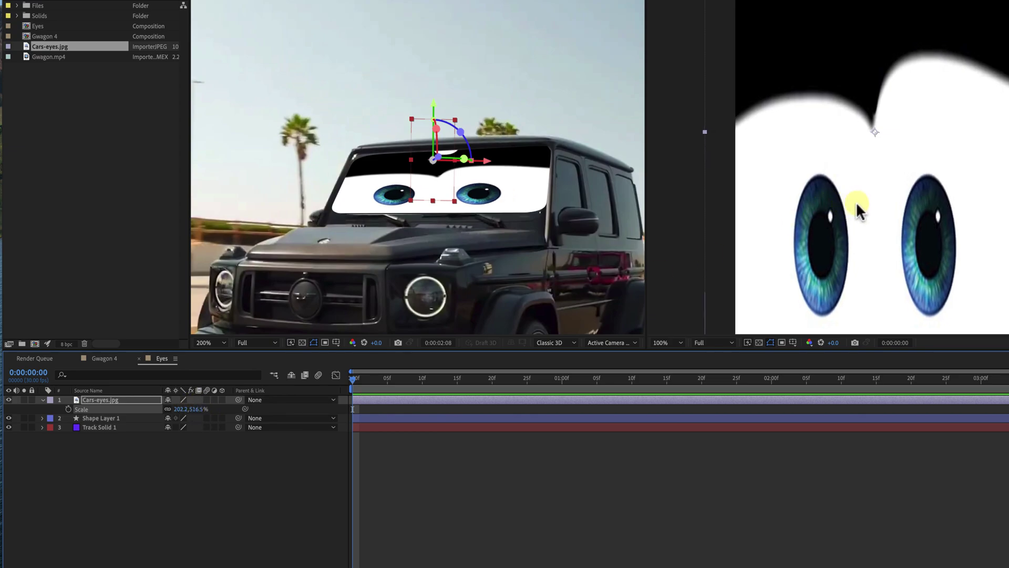
- Reposition the Cars-eyes.jpg layer slightly in the Eyes composition
left_click_drag(866, 203, 864, 182)
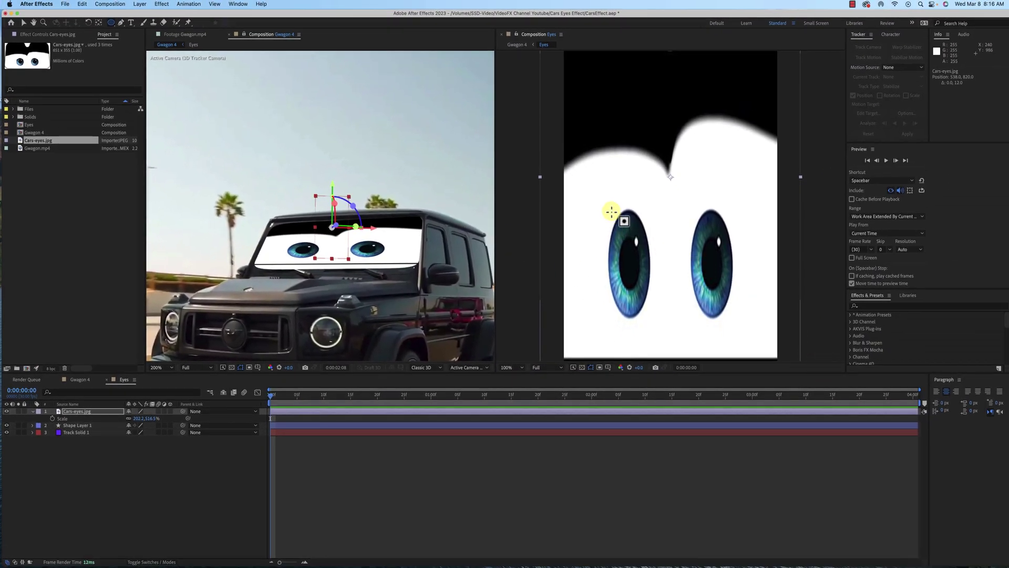
left_click_drag(691, 178, 760, 347)
left_click_drag(672, 360, 649, 328)
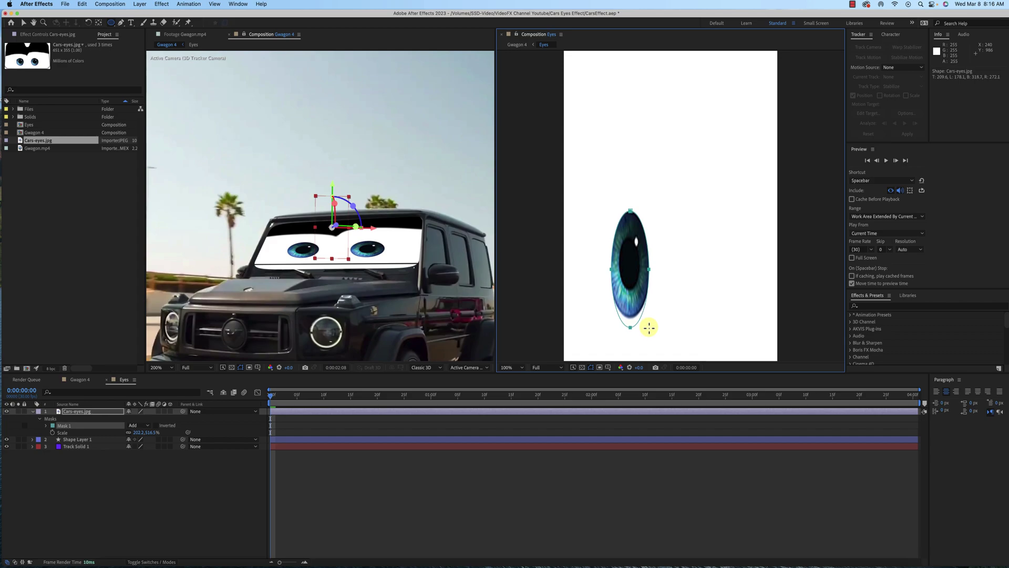
key("Delete")
left_click(524, 444)
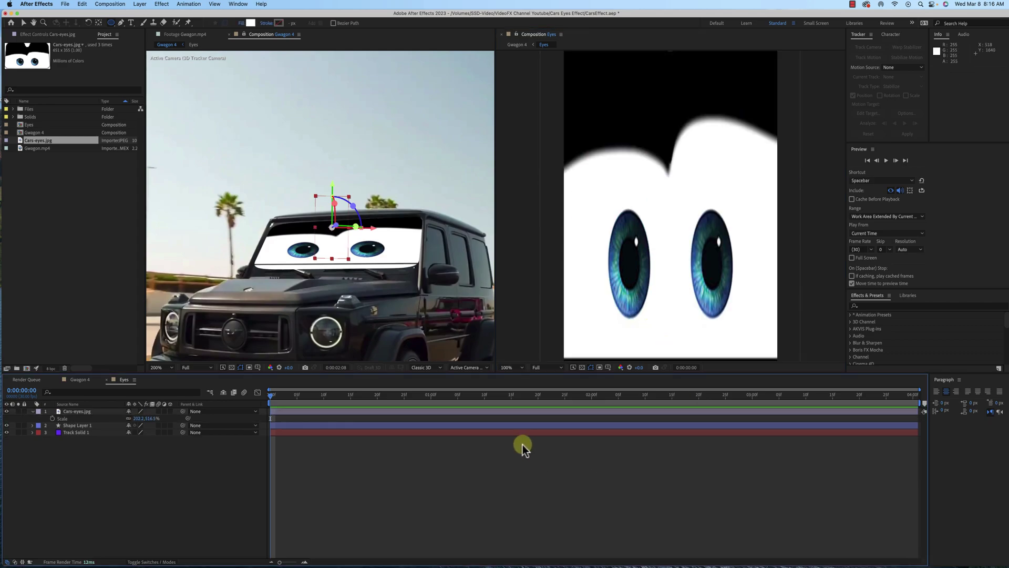
- Draw a tight elliptical mask around the left eye on the Cars-eyes.jpg layer
left_click(496, 413)
left_click_drag(598, 197, 657, 318)
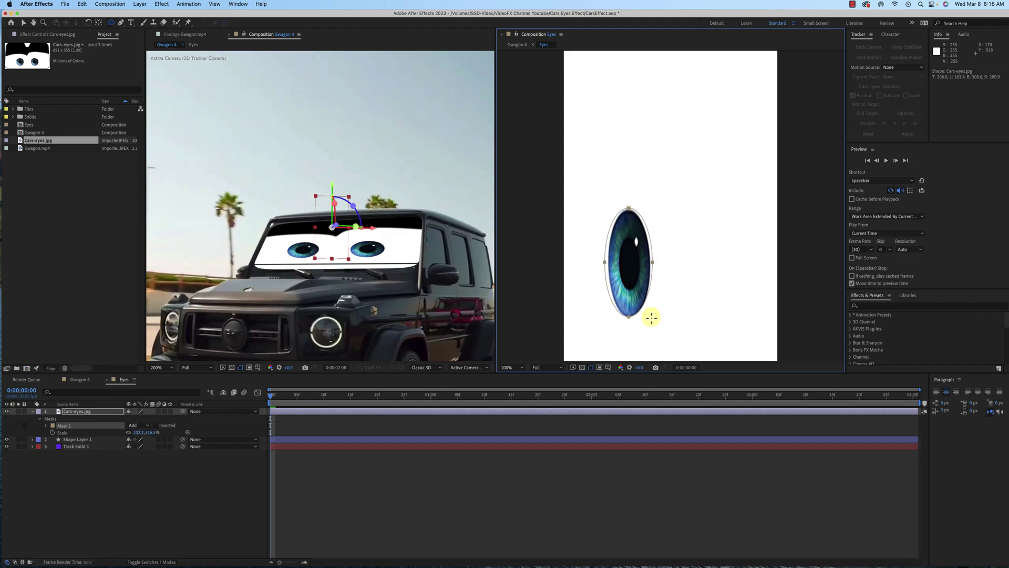
left_click_drag(651, 318, 652, 320)
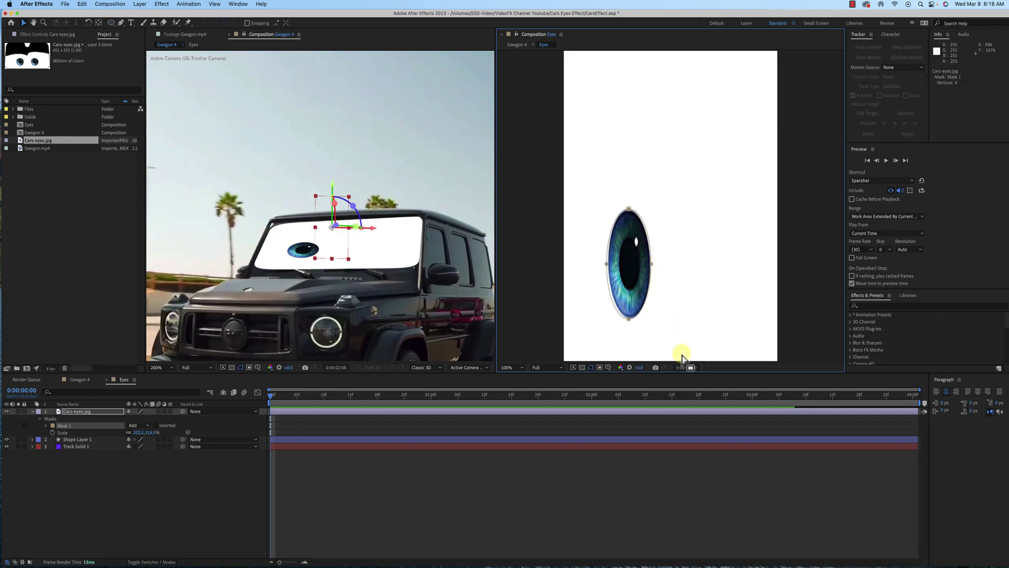
left_click(574, 473)
key("v")
- Duplicate the masked Cars-eyes.jpg layer and name the copy Right Eye
left_click(74, 413)
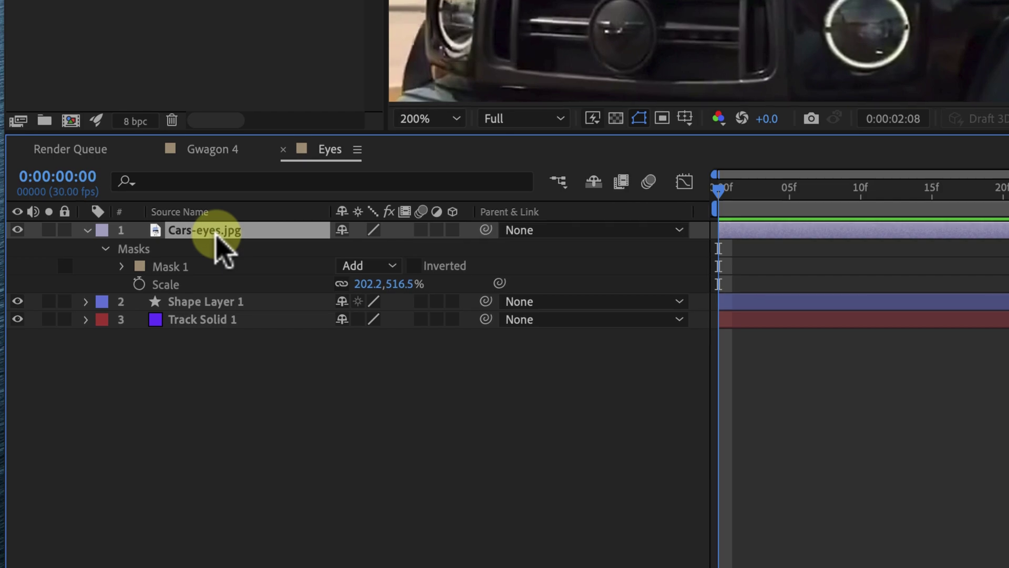
left_click(215, 234, "ctrl")
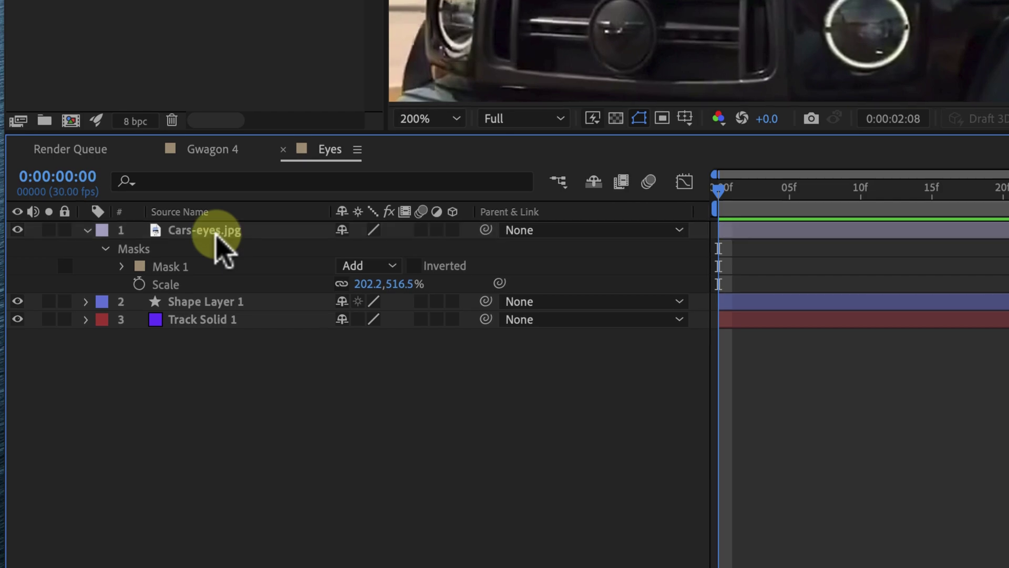
left_click(216, 235)
key("ctrl+d")
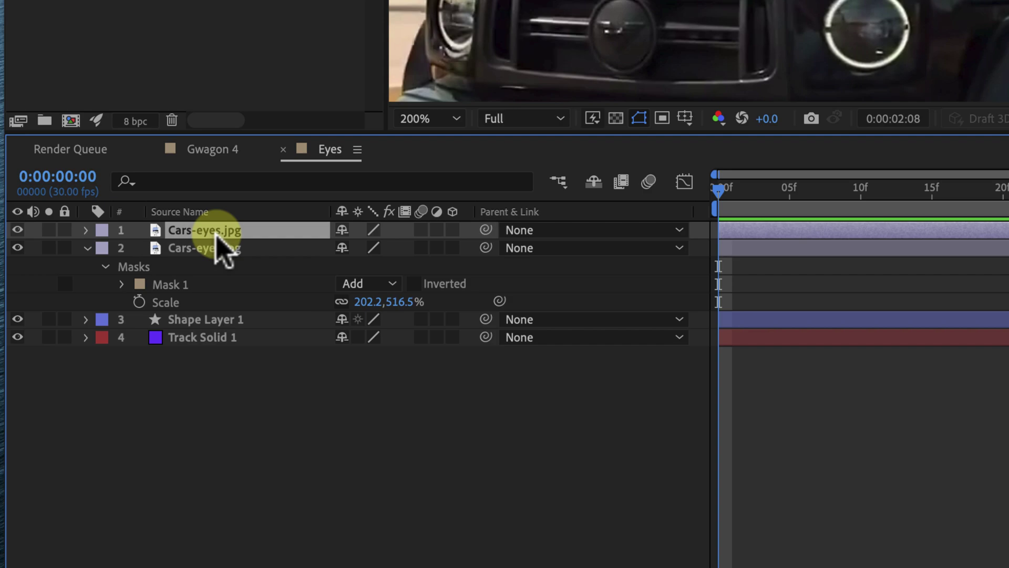
key("Return")
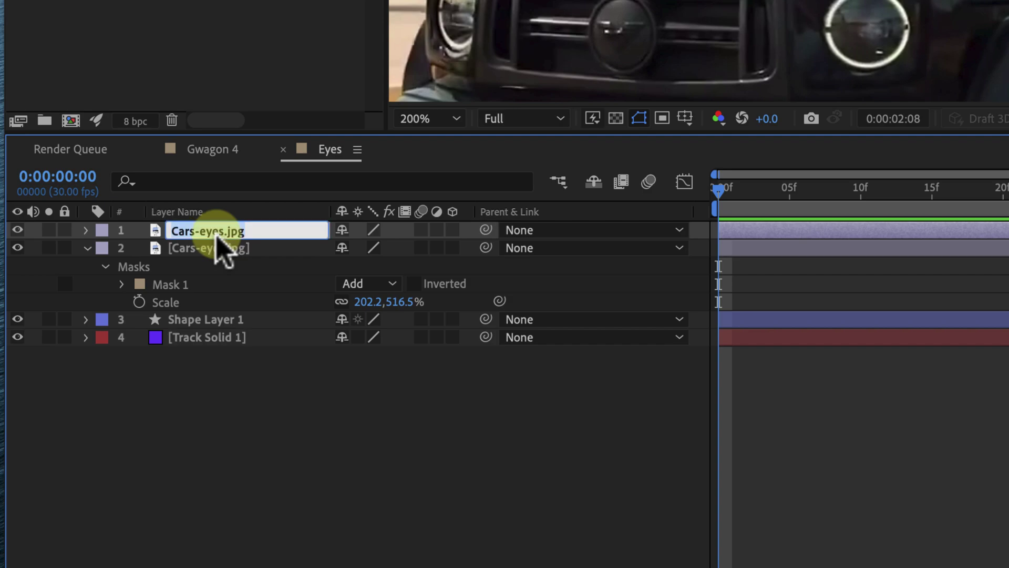
type("Right Eye")
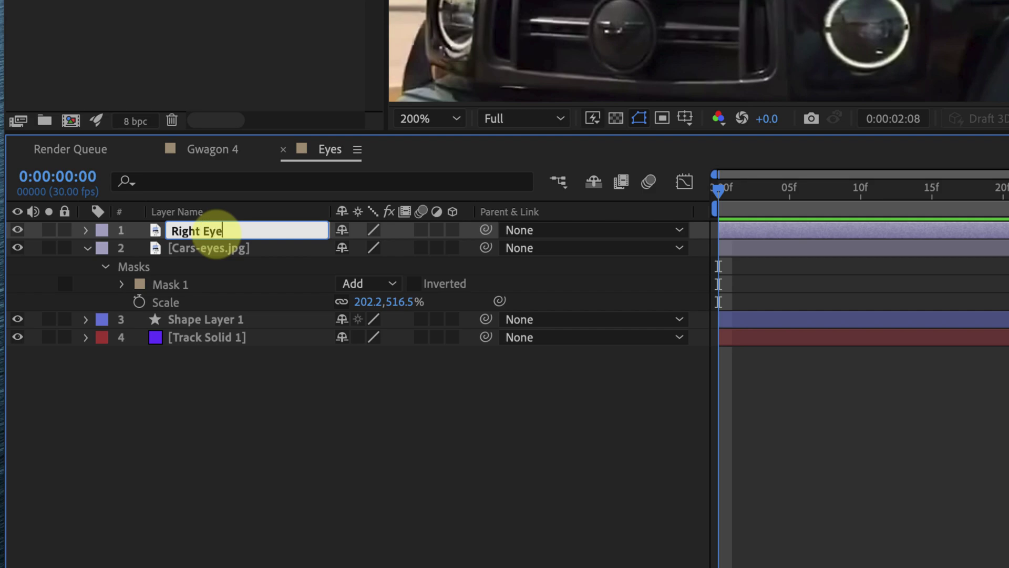
key("Return")
- Rename the original Cars-eyes.jpg layer Left Eye
left_click(217, 248)
key("Return")
type("Left")
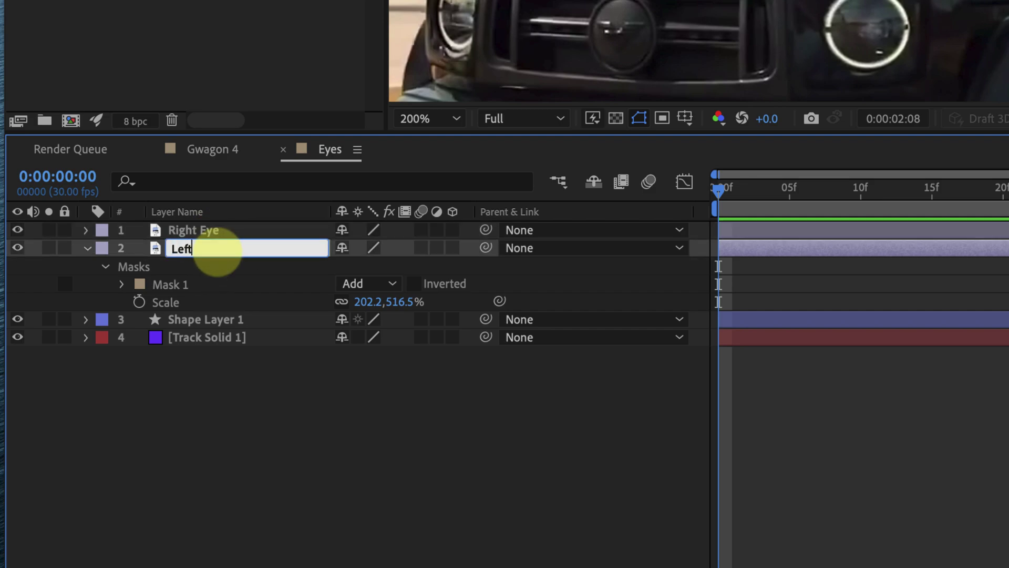
type(" Eye")
key("Return")
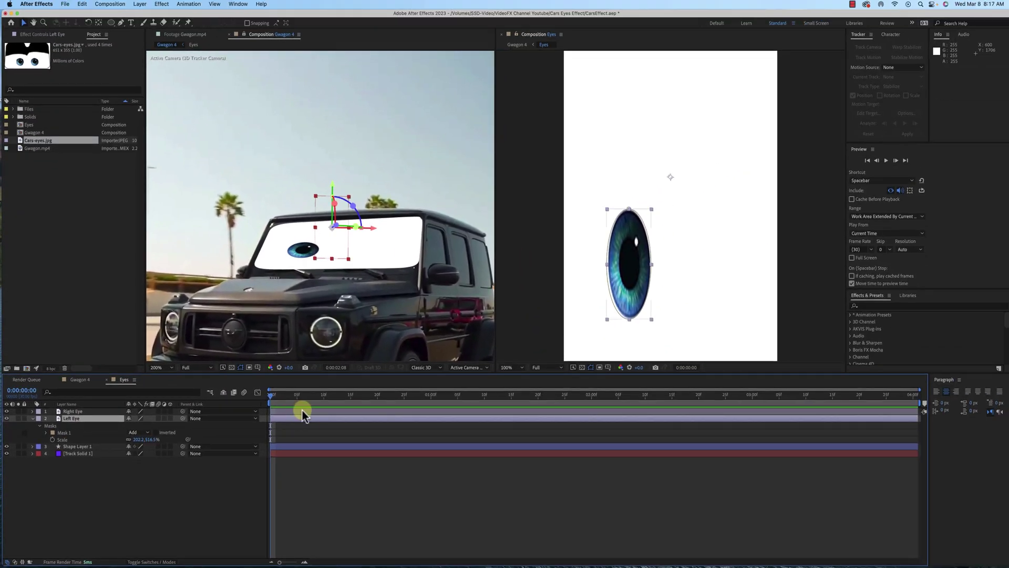
- Move the Right Eye layer beside the Left Eye and nudge both eyes into a balanced position on the windshield
left_click(302, 410)
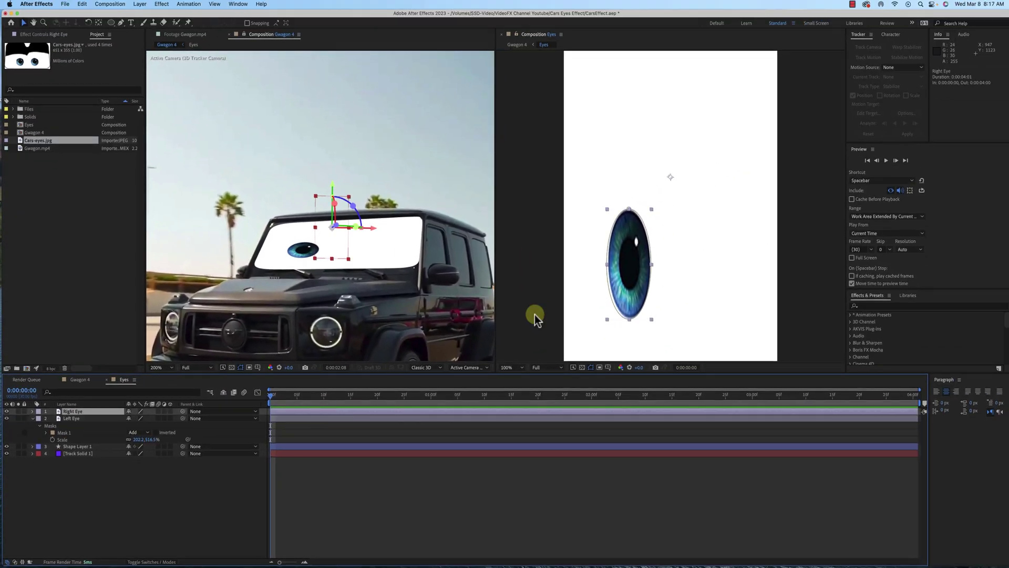
left_click_drag(633, 254, 718, 254)
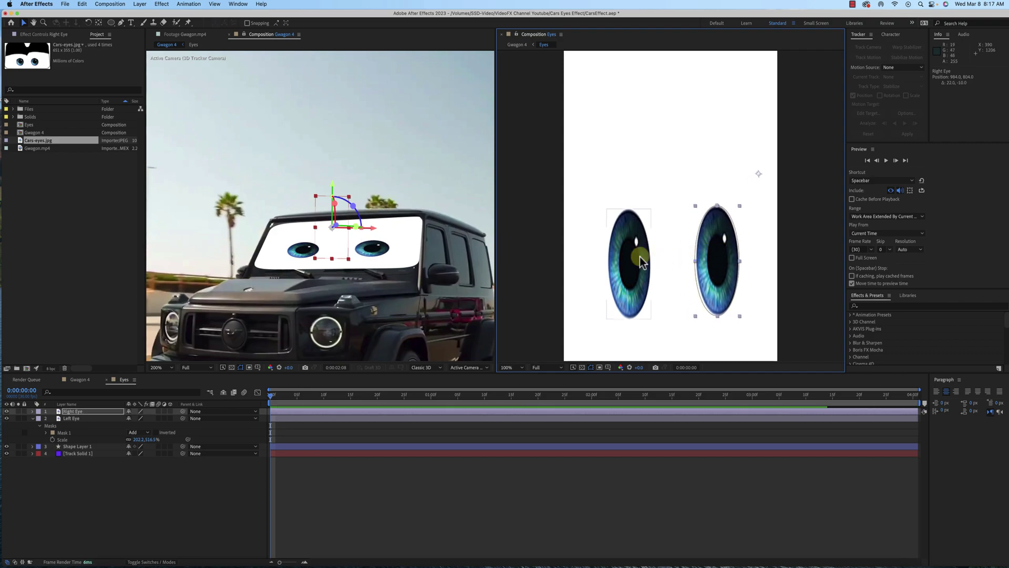
left_click_drag(636, 257, 631, 261)
left_click_drag(720, 255, 712, 257)
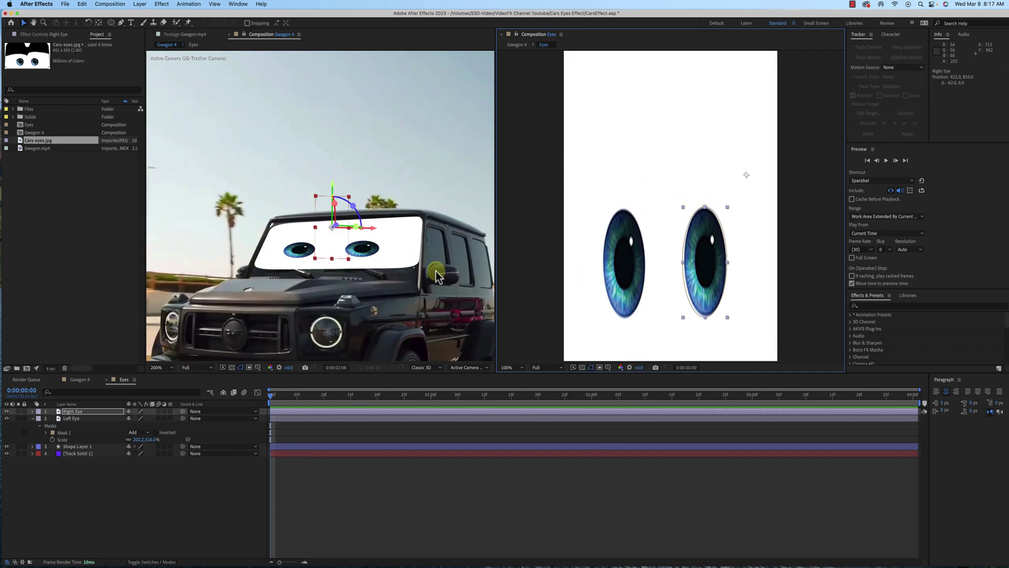
left_click(194, 514)
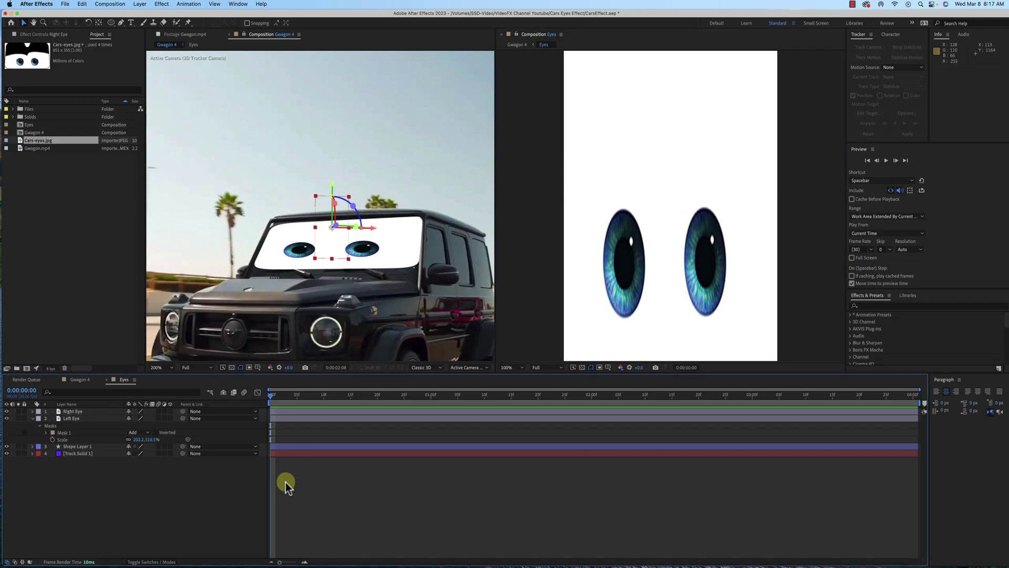
- Add a null object to the Eyes composition and name it Null Eyes
left_click(140, 3)
mouse_move(139, 18)
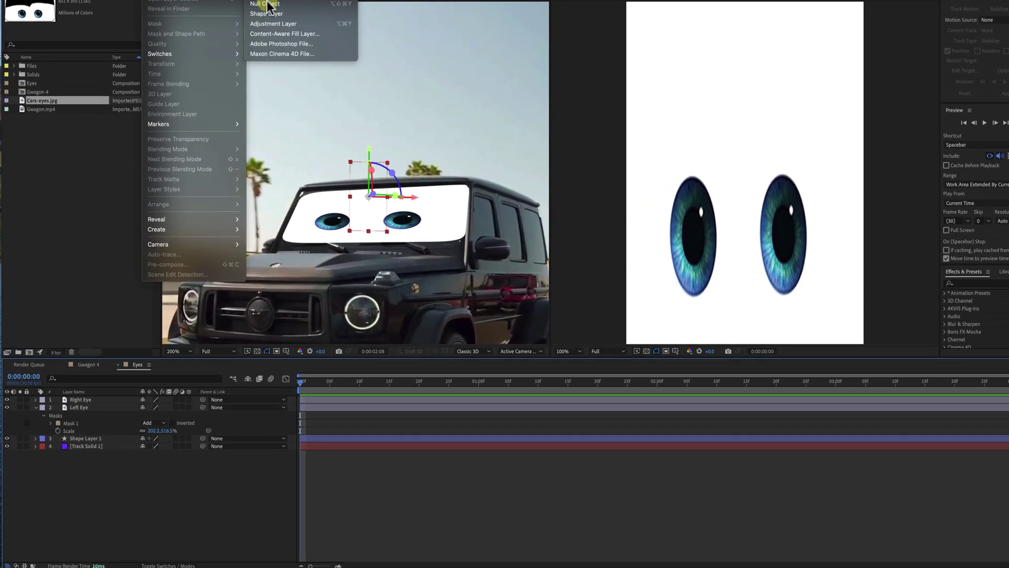
left_click(239, 52)
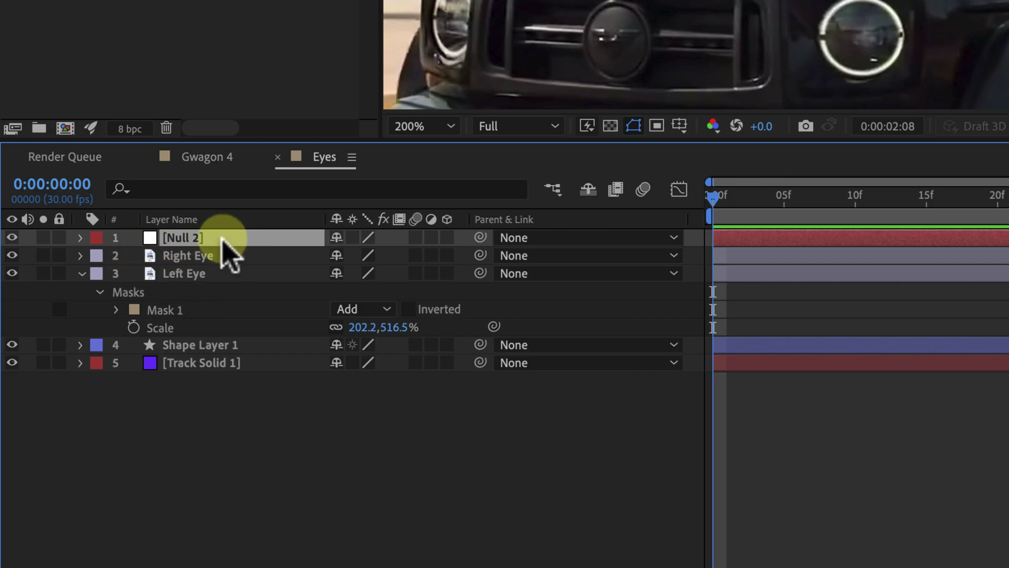
key("Return")
type("Null")
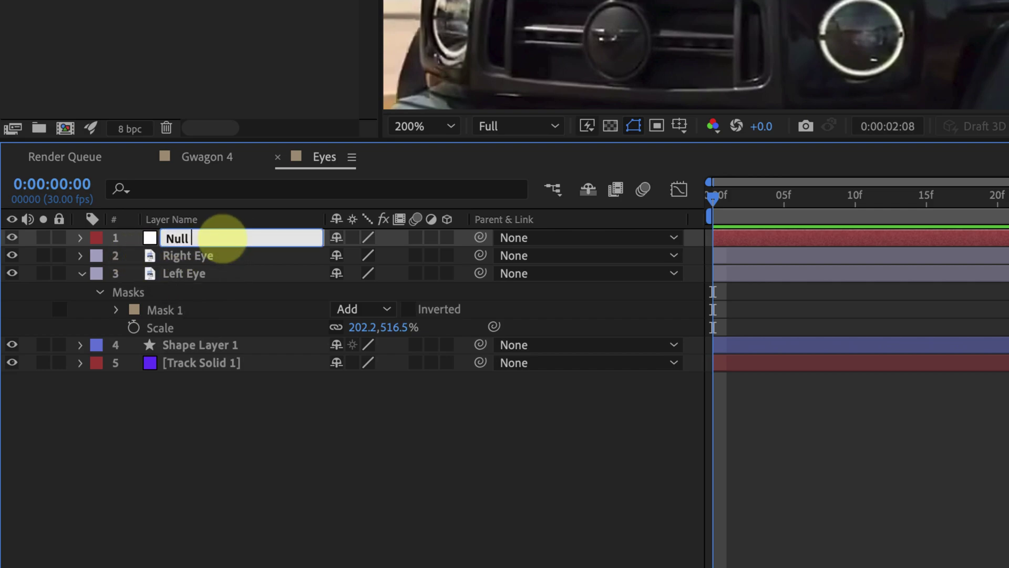
type(" Eyes")
key("Return")
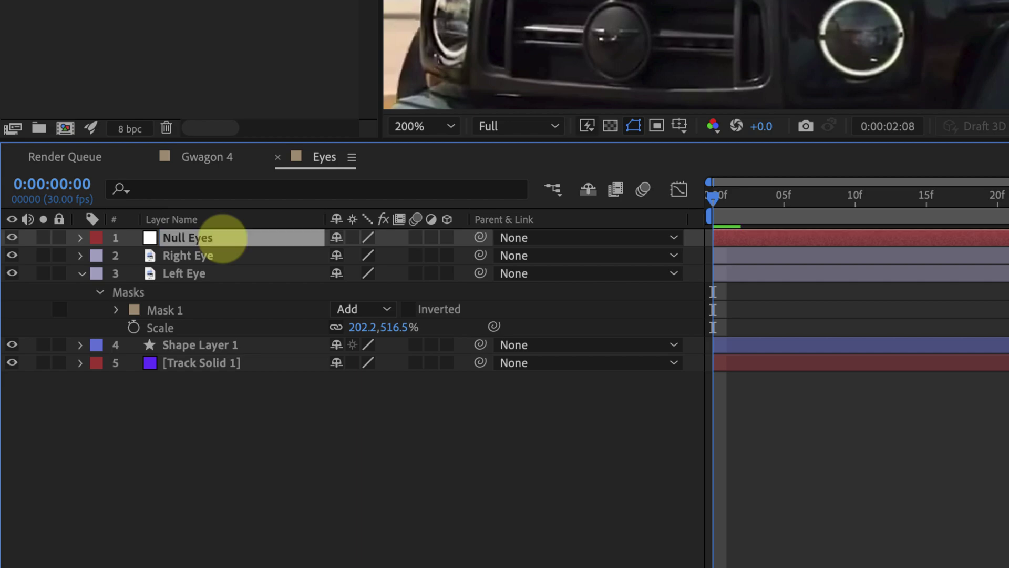
- Parent the Right Eye and Left Eye layers to Null Eyes and shift both eyes together by moving the null
left_click_drag(480, 255, 219, 240)
left_click_drag(480, 273, 223, 245)
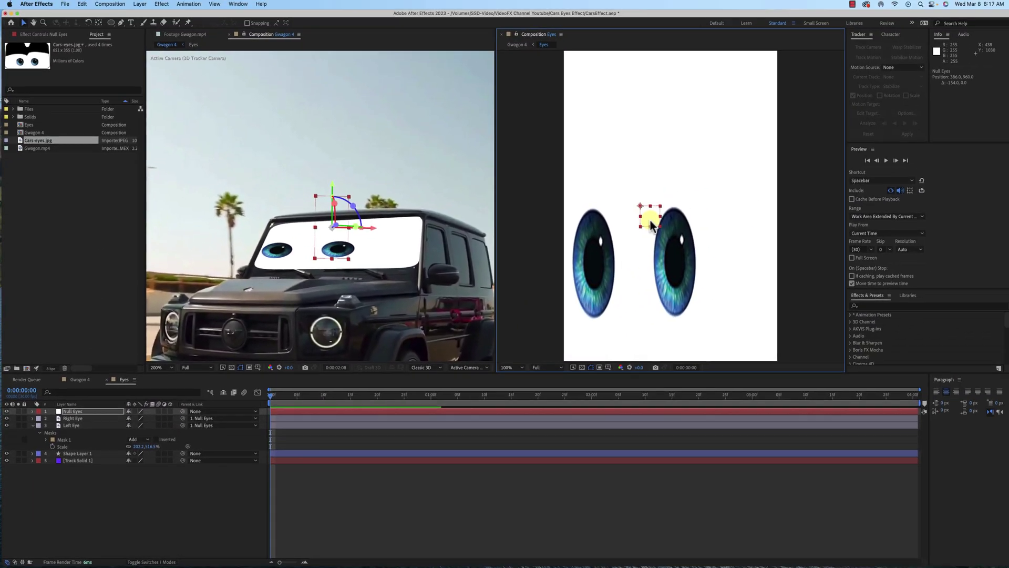
left_click_drag(662, 226, 688, 203)
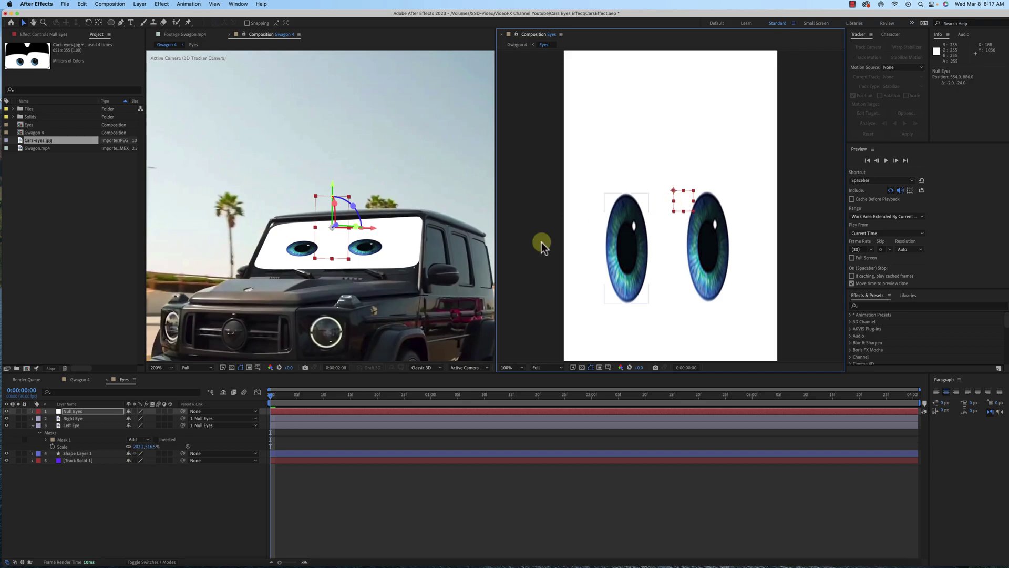
- Adjust the Right Eye's spacing from the Left Eye and reposition the pair with Null Eyes
left_click(71, 419)
mouse_move(710, 237)
left_mouse_down()
mouse_move(702, 240)
mouse_move(713, 238)
left_mouse_up()
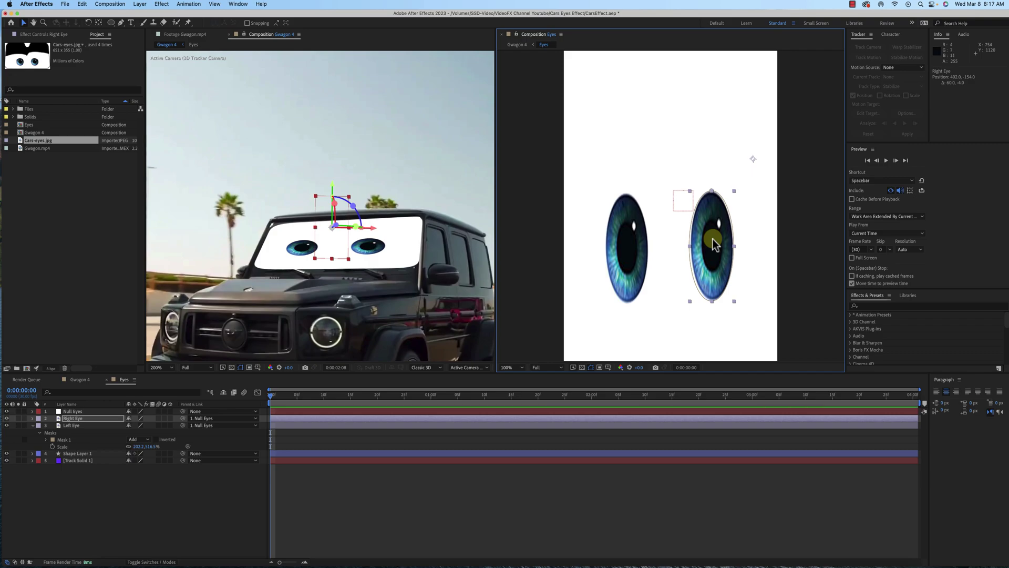
left_click(73, 412)
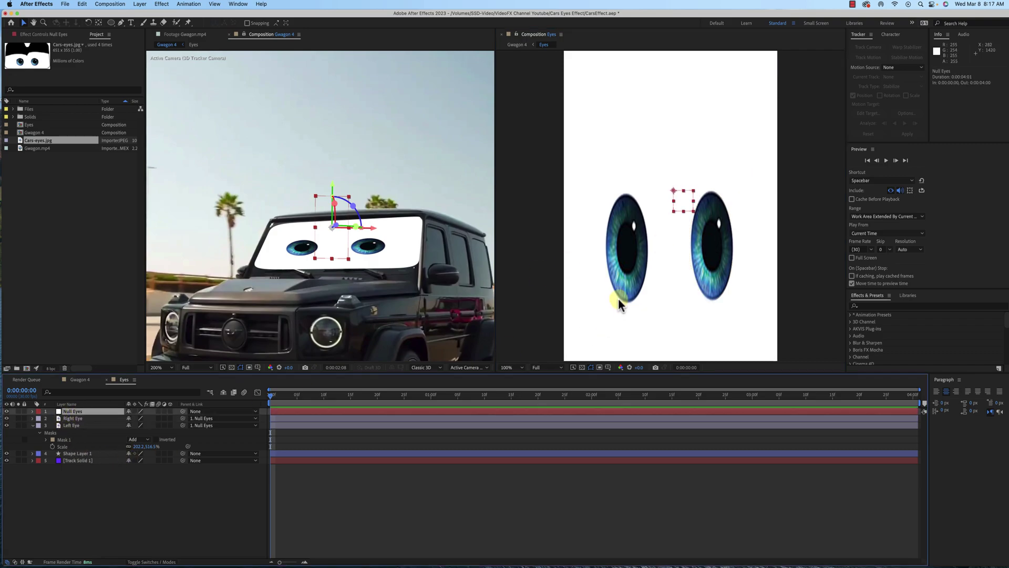
left_click(696, 249)
mouse_move(695, 248)
left_mouse_down()
mouse_move(717, 248)
mouse_move(695, 249)
left_mouse_up()
left_click(73, 411)
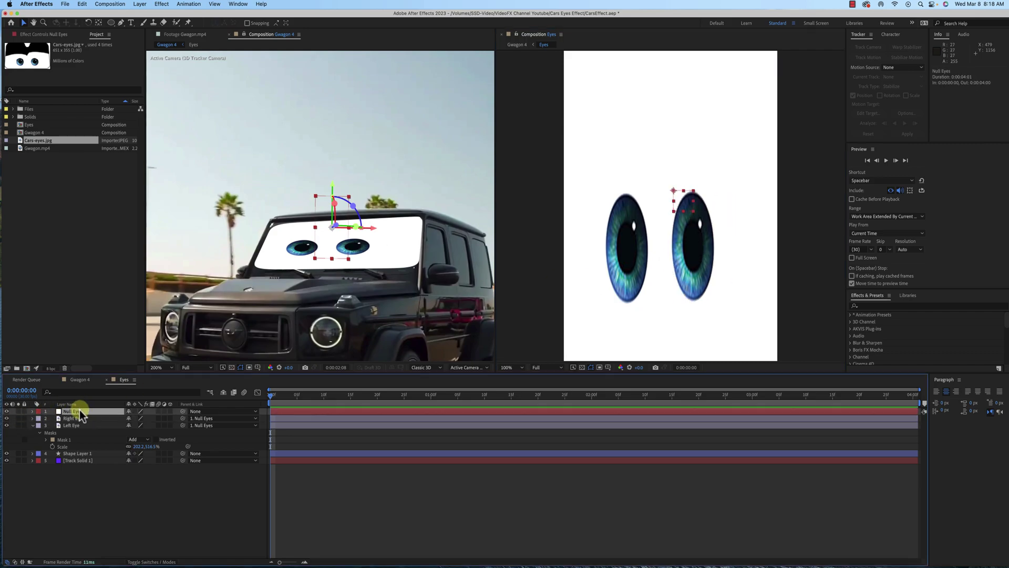
left_click_drag(686, 207, 732, 237)
left_click(76, 418)
left_click(692, 200)
- Draw a closed Pen-tool eyelid shape over the upper part of the Eyes composition, notched near the centre and curved on one side
key("g")
scroll(826, 257, "up", 4)
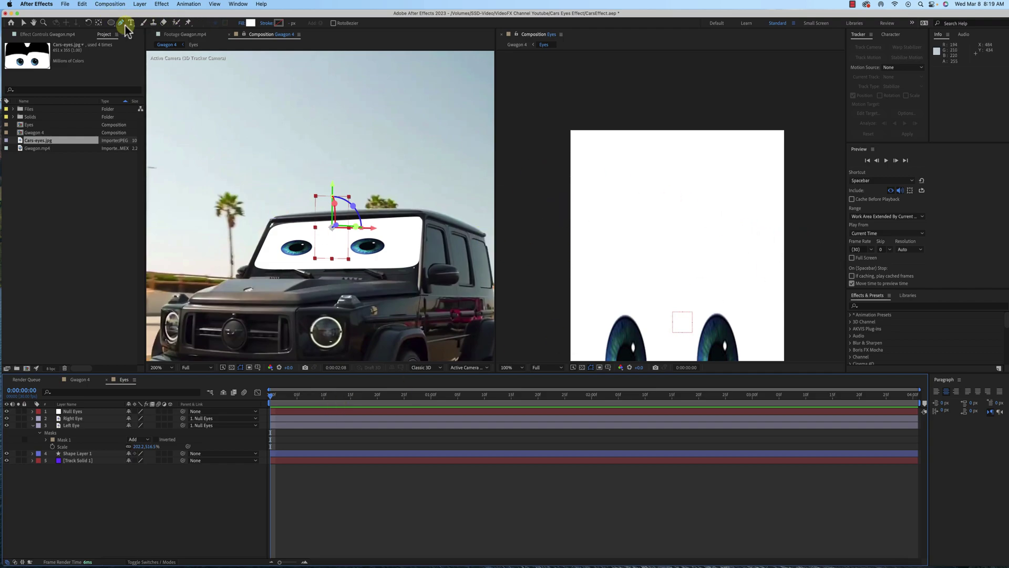
left_click(541, 246)
left_click(663, 216)
left_click(654, 196)
left_click_drag(805, 202, 852, 235)
left_click(796, 83)
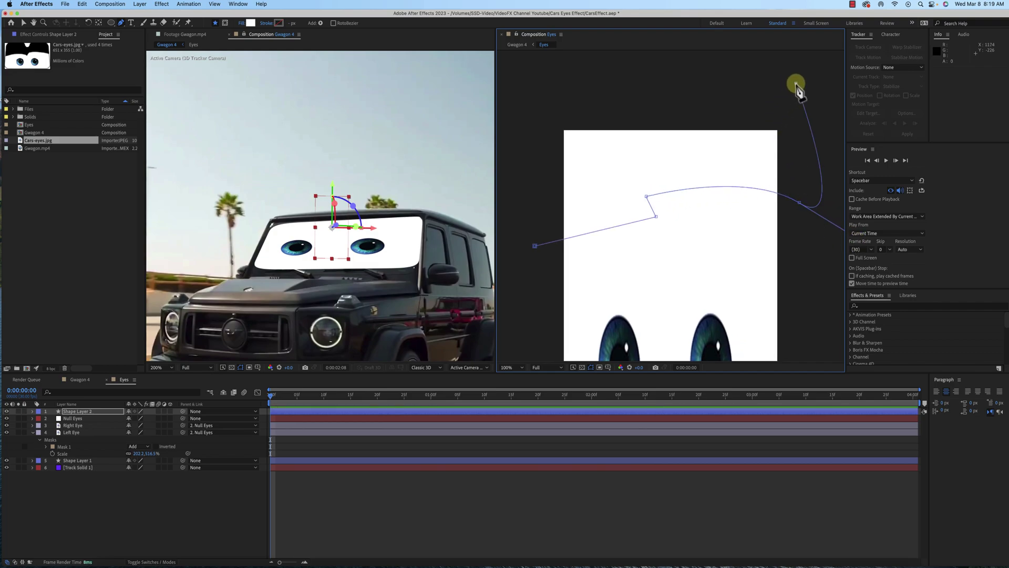
left_click(530, 97)
left_click(534, 245)
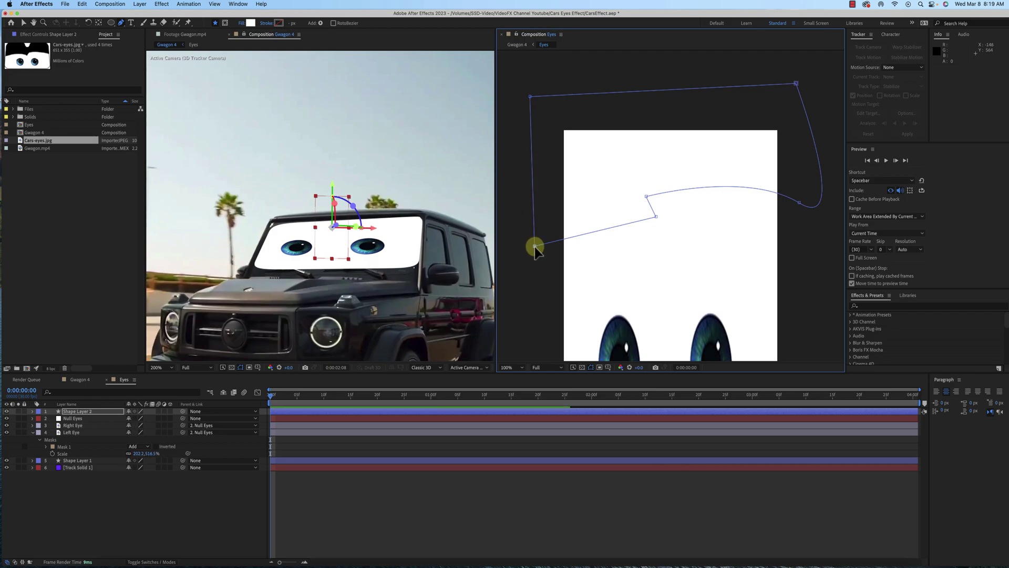
- Apply the Gradient Ramp effect to the new eyelid shape layer
left_click(294, 415)
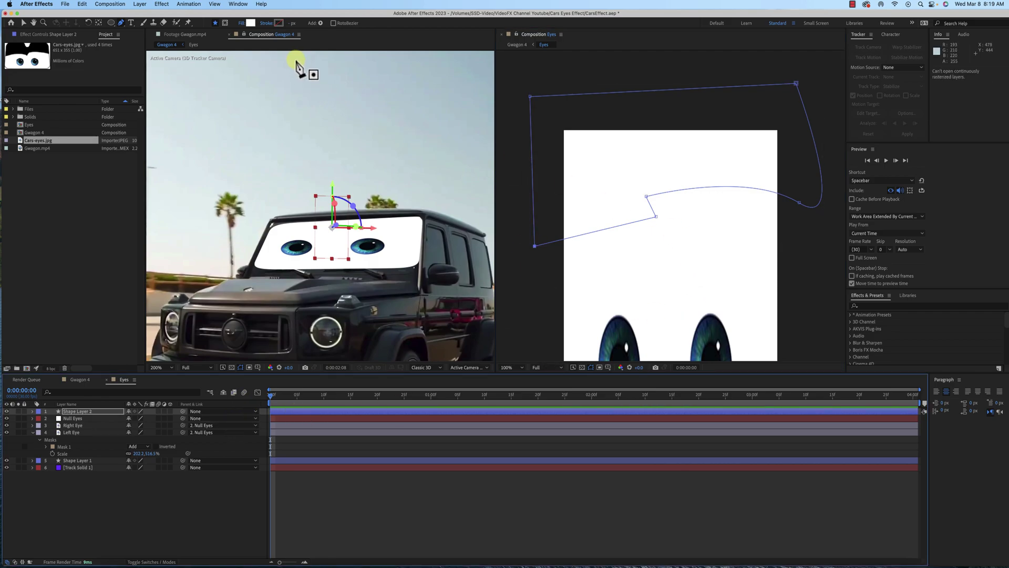
key("ctrl+space")
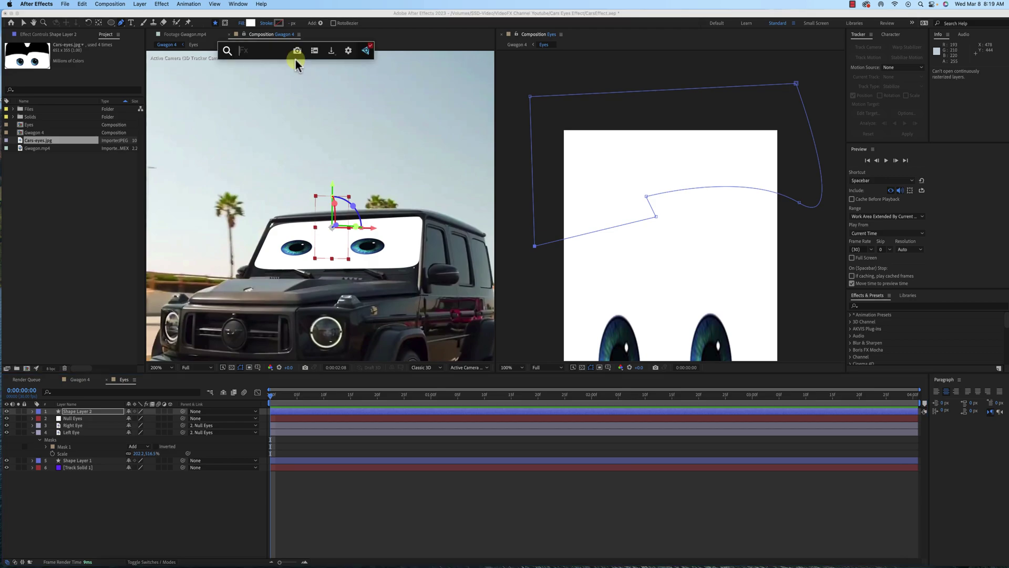
type("ramp")
key("Return")
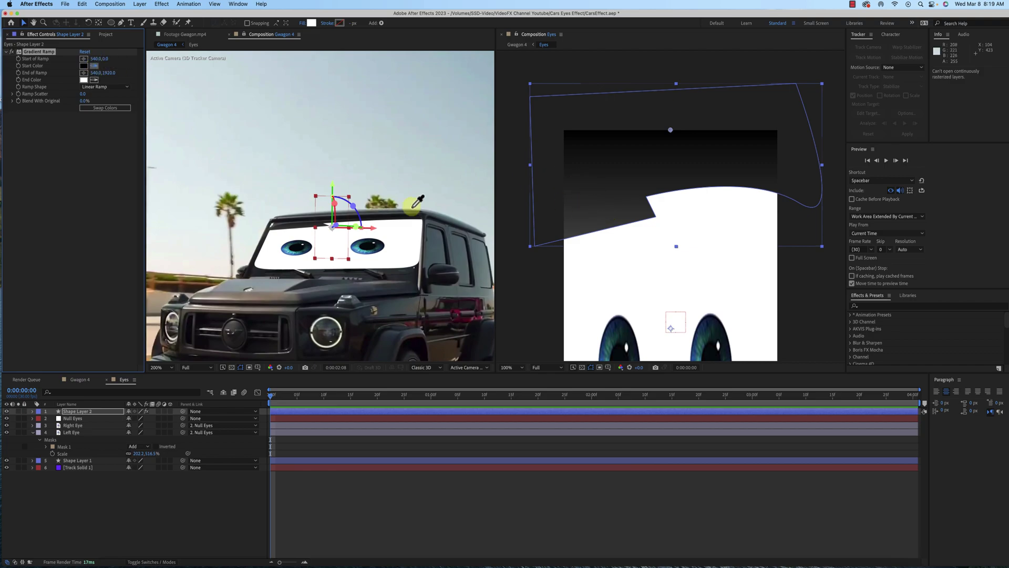
- Sample the Gradient Ramp's start colour from the vehicle's roof and its end colour from the dark area just below the windshield
left_click(369, 211)
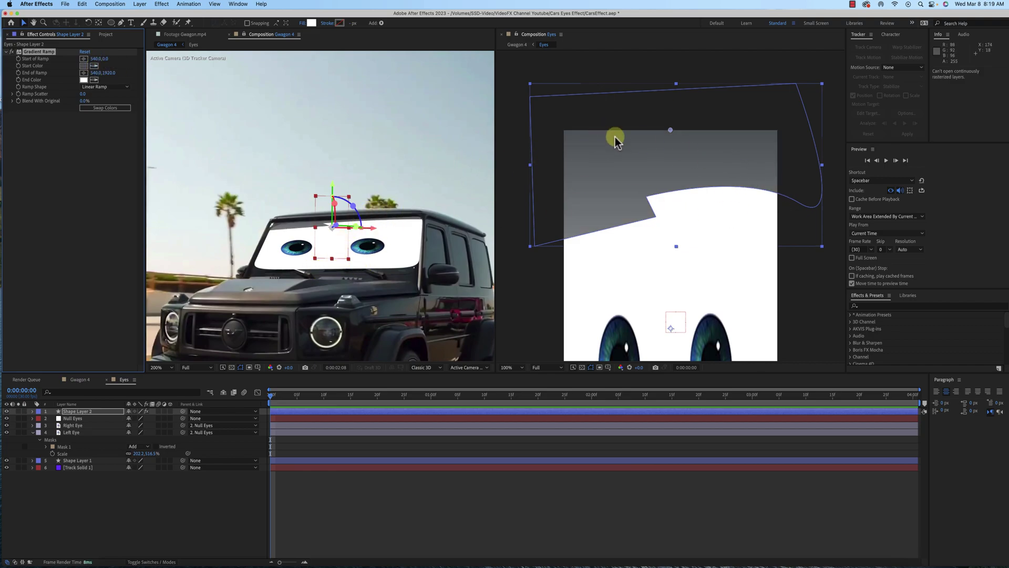
left_click(321, 215)
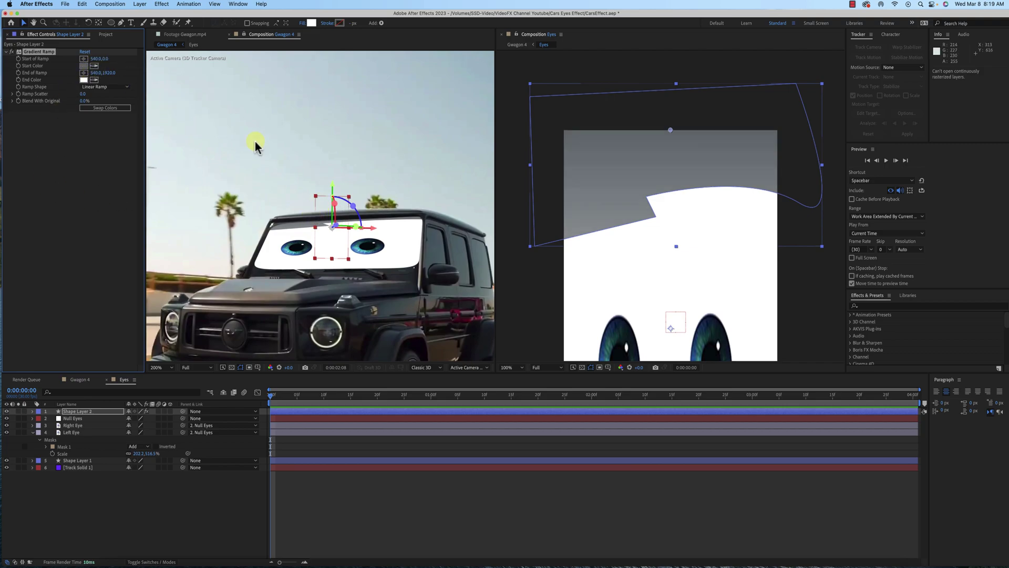
left_click(94, 79)
left_click(319, 265)
left_click_drag(318, 271, 317, 272)
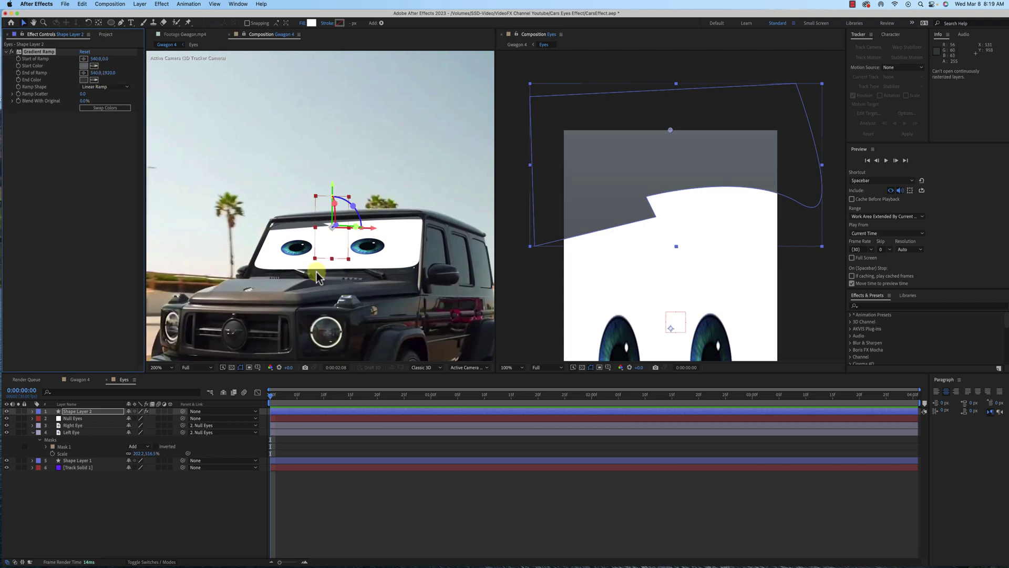
- Enlarge the eyelid shape layer and move it down towards the eyes so it spans the full composition width
left_click_drag(647, 136, 642, 225)
left_click_drag(674, 164, 667, 90)
left_click_drag(685, 208, 680, 186)
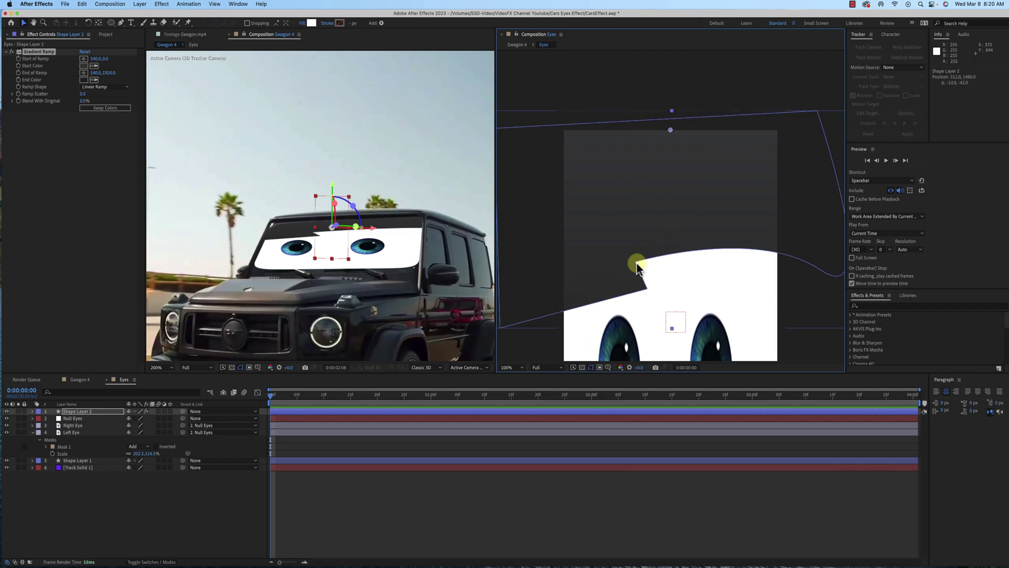
- Shift the notch points of the upper eyelid shape closer to the centre of the Eyes composition
left_click_drag(639, 261, 669, 297)
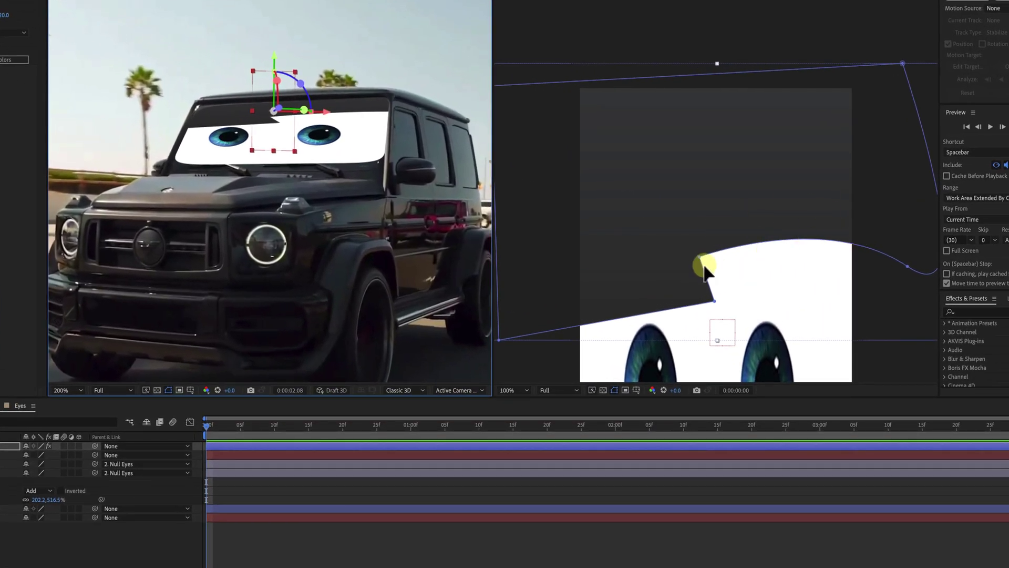
key("comma")
key("comma")
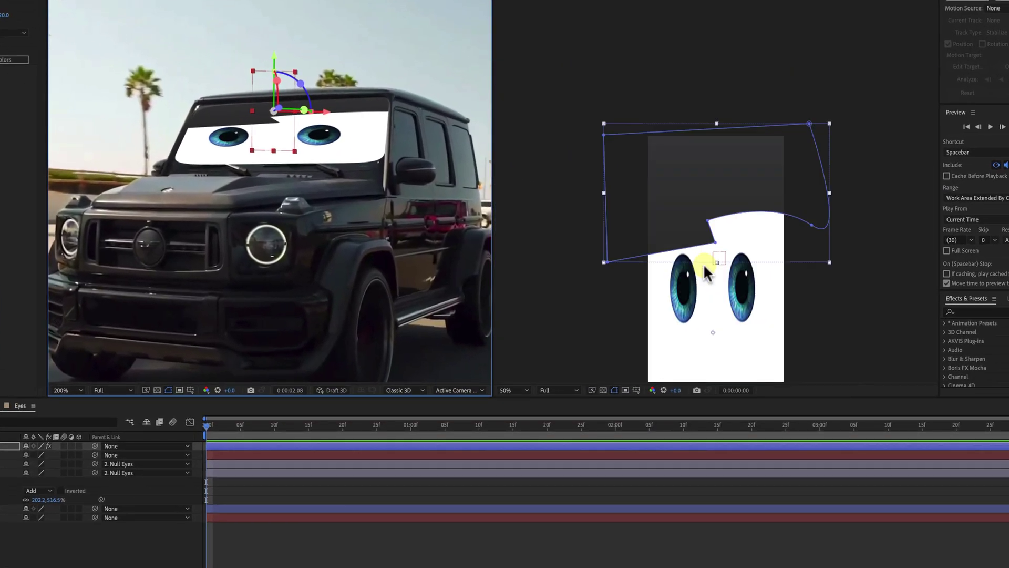
- Draw a closed Pen-tool lower eyelid shape across the bottom of the Eyes composition, with its upper edge curving just under the eyes
left_click(261, 447)
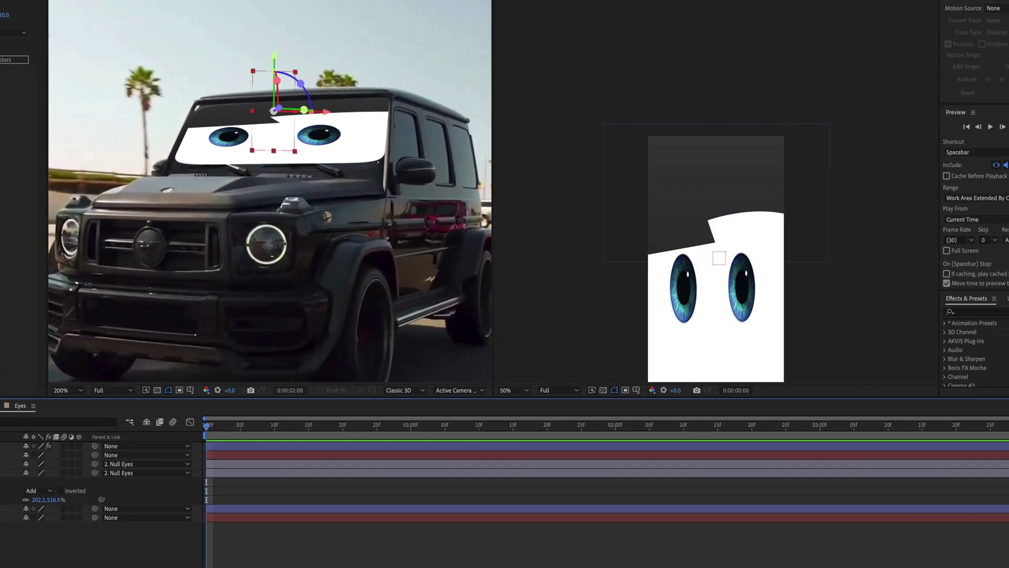
left_click_drag(859, 228, 838, 90)
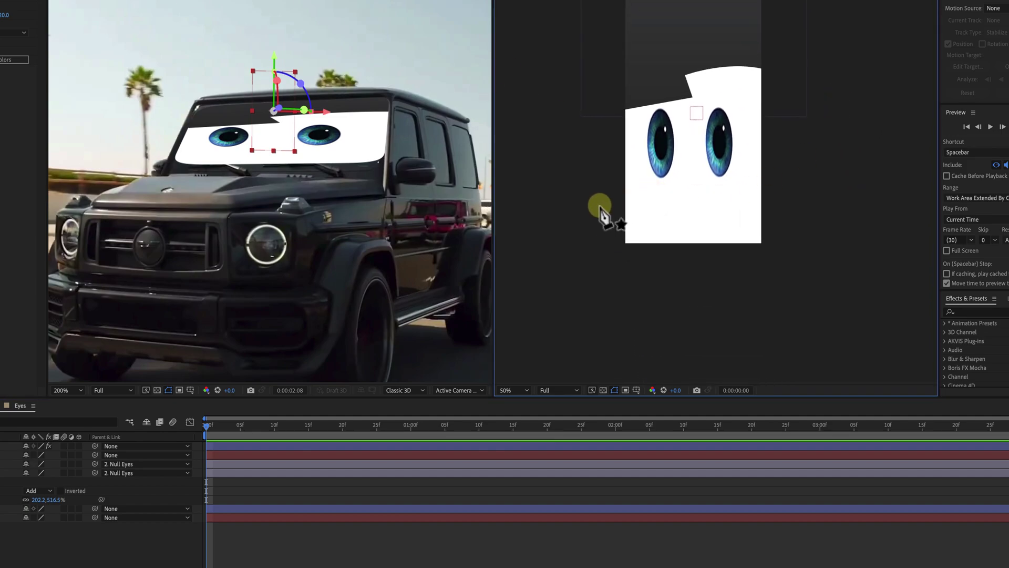
left_click_drag(604, 205, 609, 255)
left_click_drag(796, 205, 821, 289)
left_click(743, 324)
left_click(578, 311)
left_click(605, 206)
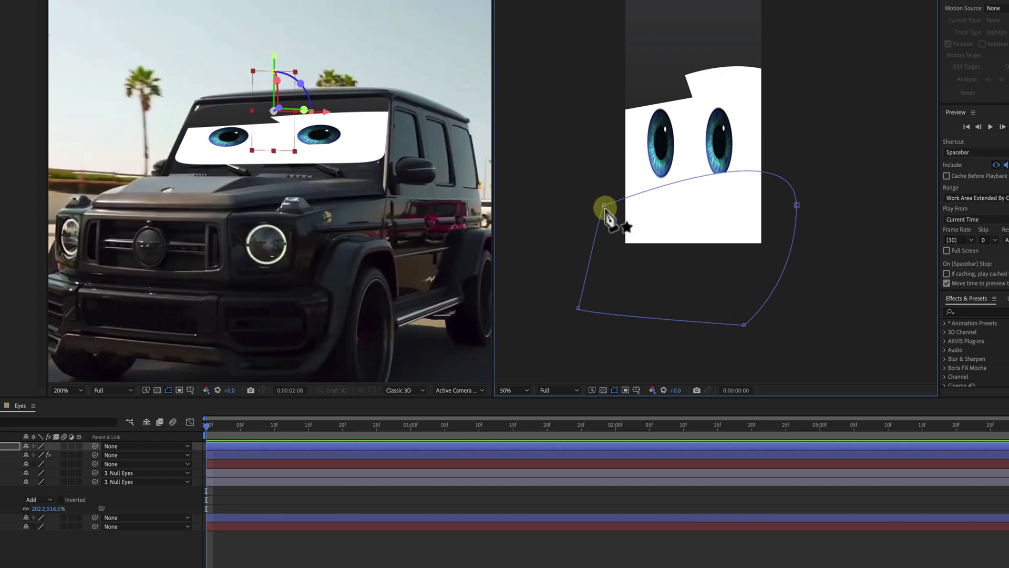
- Apply the Gradient Ramp effect to the new lower eyelid shape layer
left_click(245, 445)
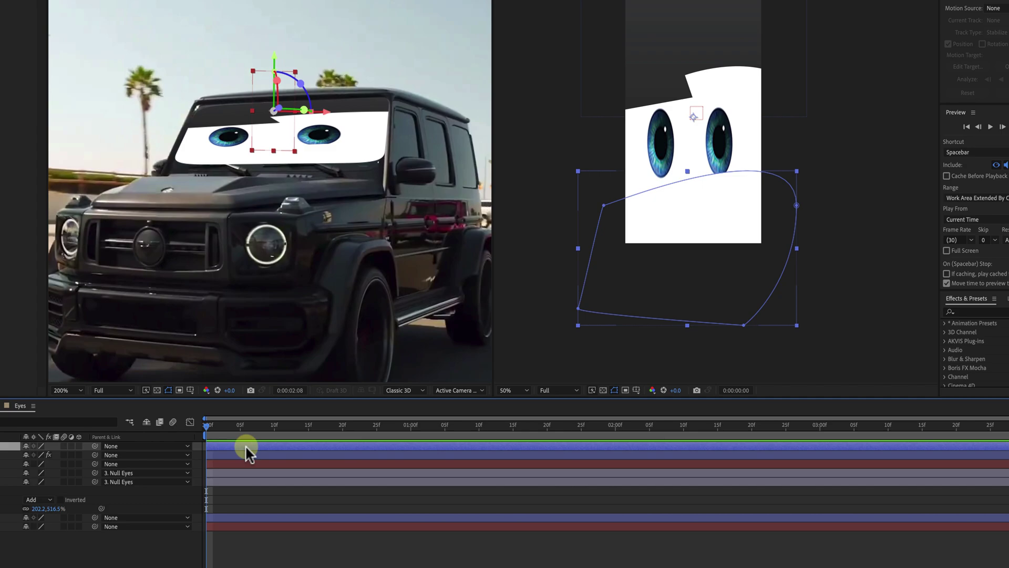
key("ctrl+space")
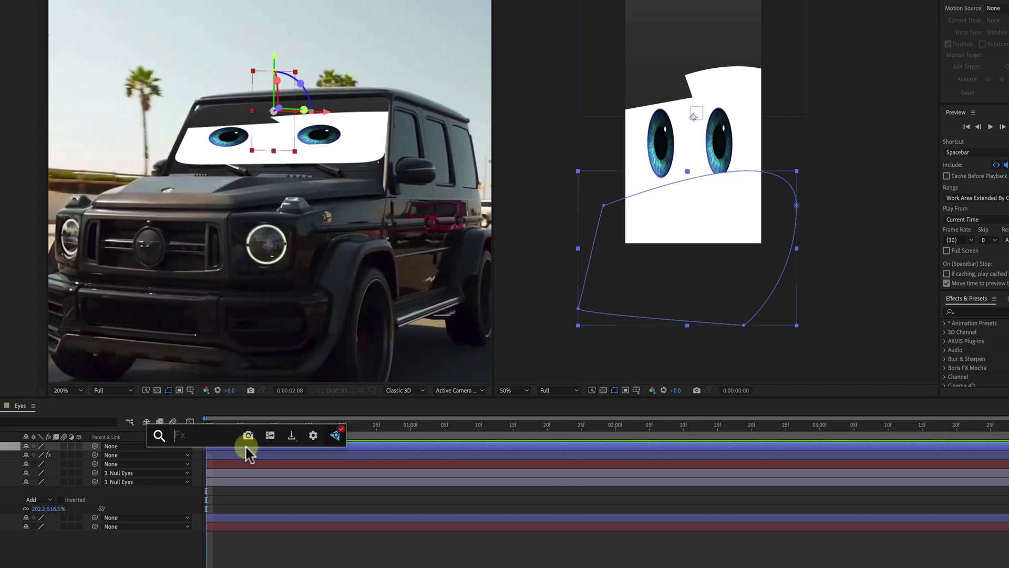
key("Escape")
key("ctrl+space")
type("gr")
key("Return")
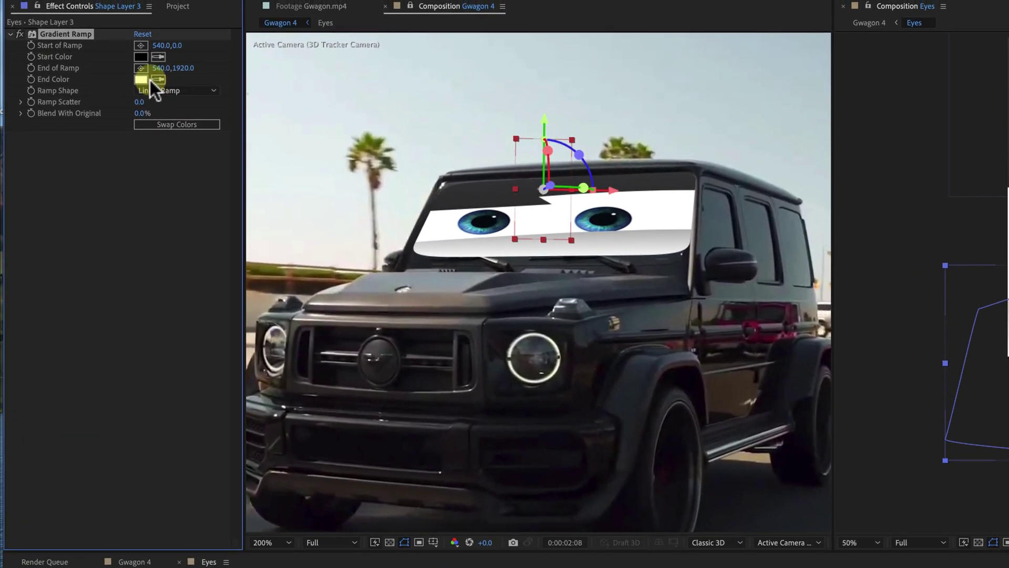
- Sample the lower eyelid's ramp end and start colours from the dark areas around the base of the windshield
left_click(152, 79)
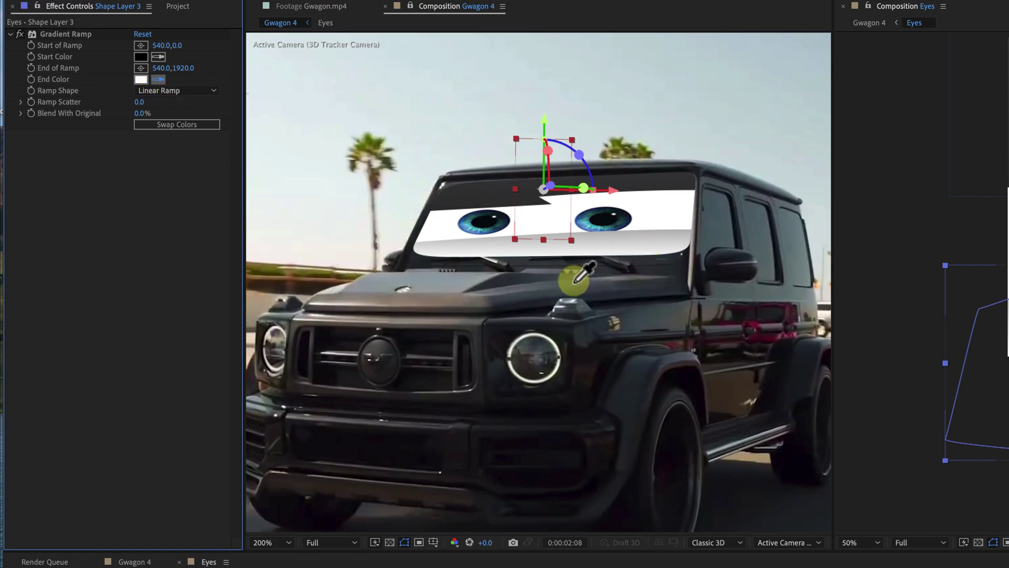
left_click(656, 269)
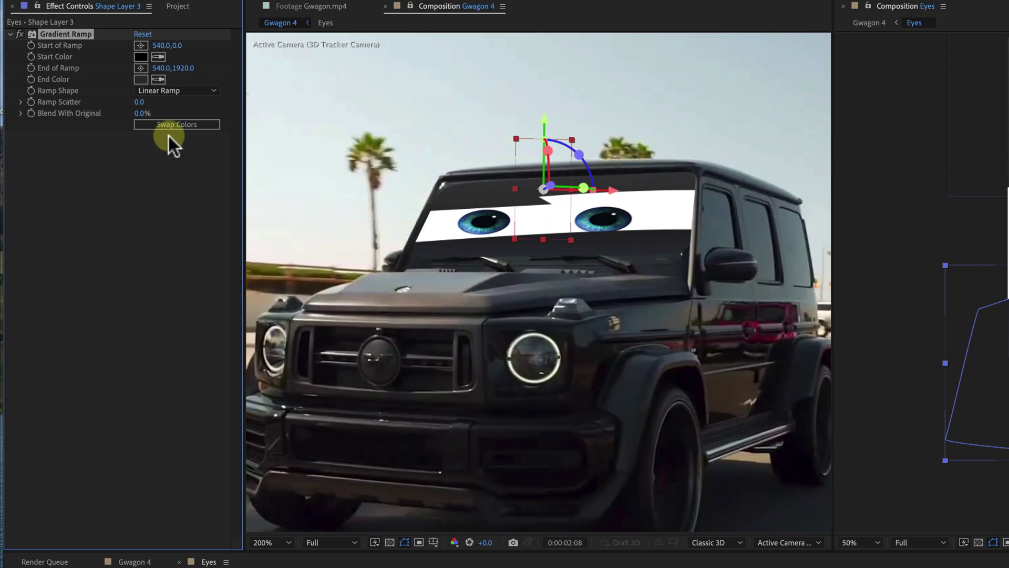
left_click(158, 57)
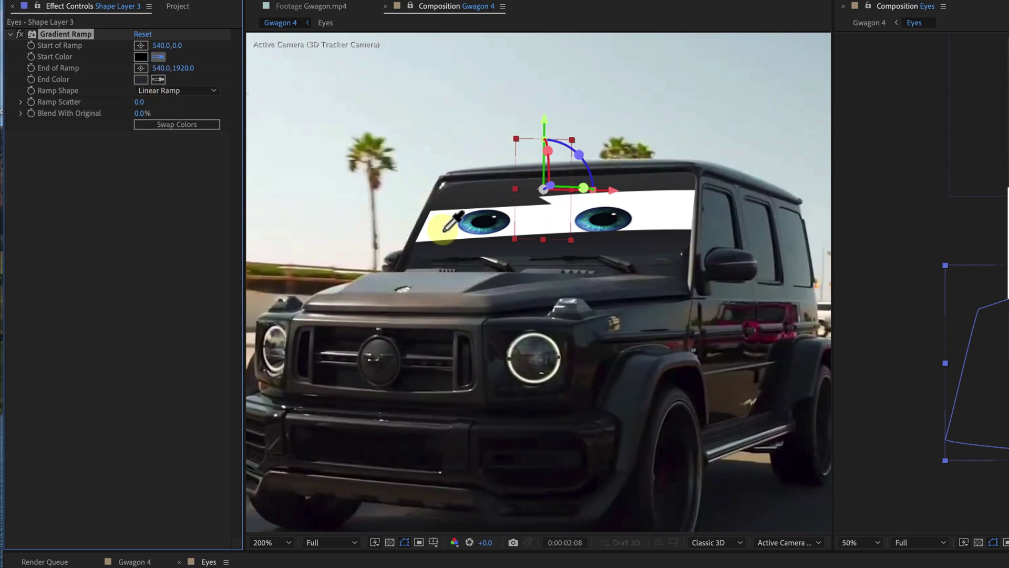
left_click(637, 257)
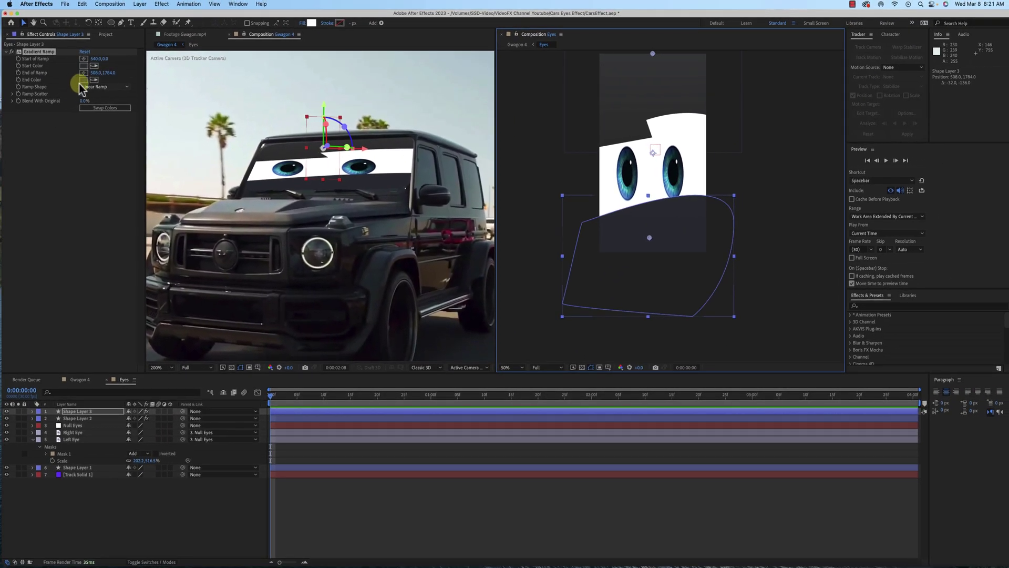
- Darken the lower eyelid's Gradient Ramp end colour to 090909
left_click(84, 79)
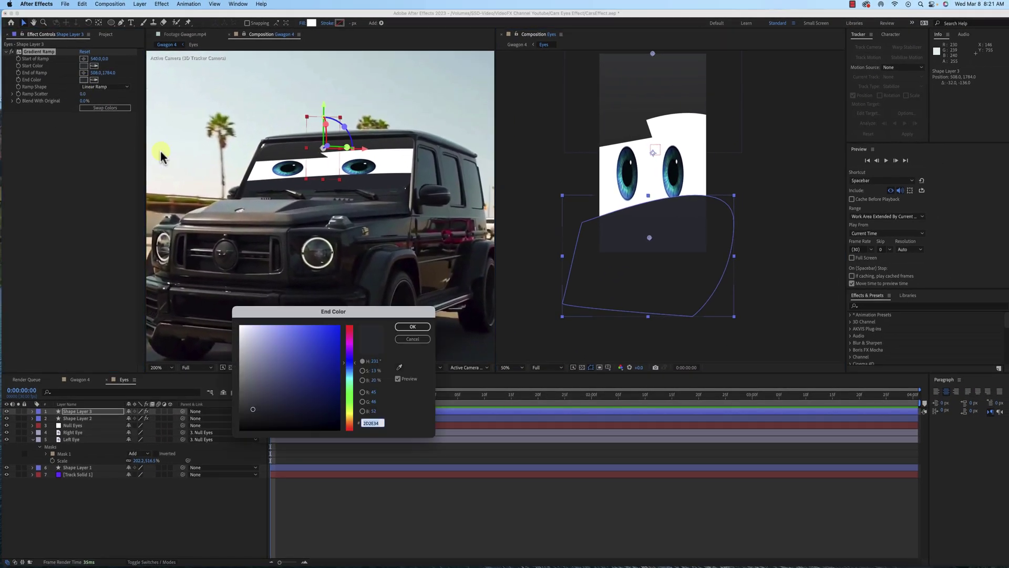
left_click_drag(256, 408, 245, 427)
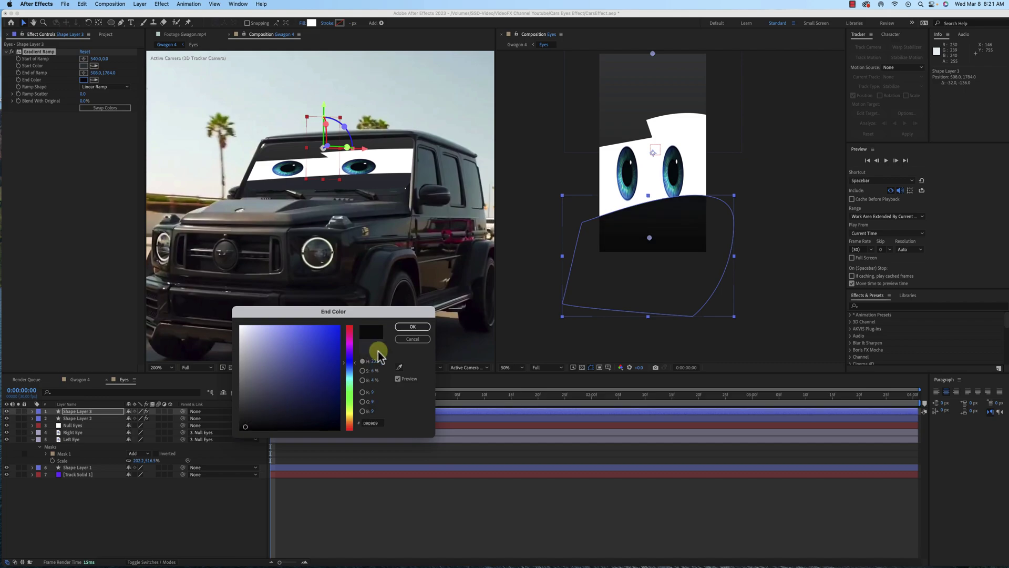
left_click(413, 327)
- Resample the lower eyelid's Gradient Ramp start colour from the vehicle's hood just below the windshield
left_click(651, 95)
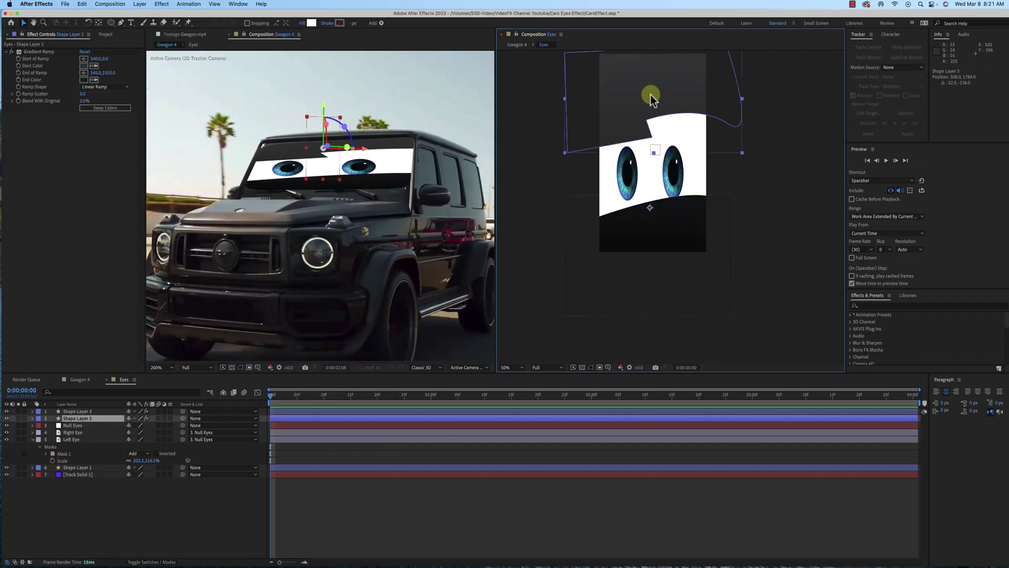
left_click(649, 232)
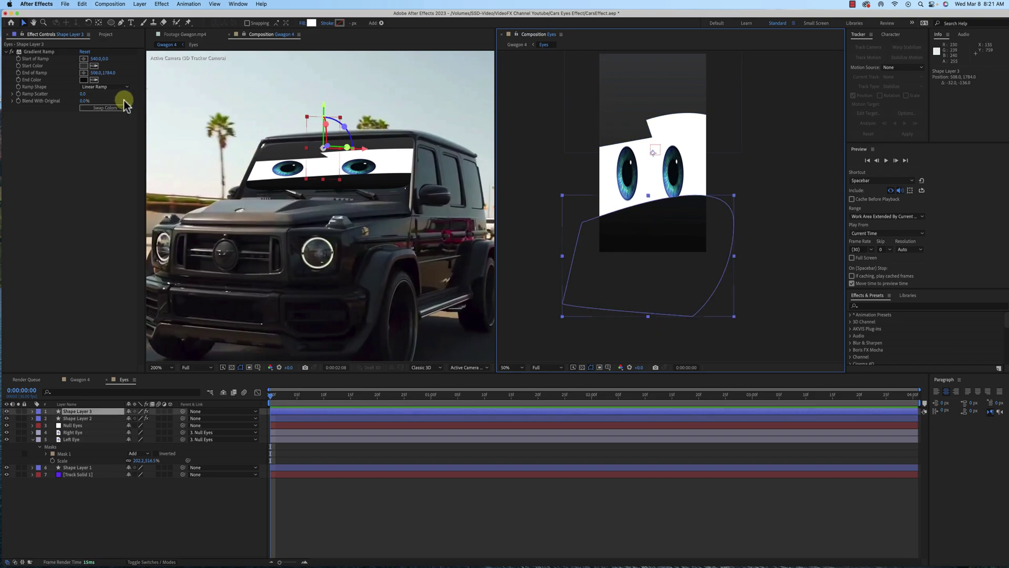
left_click(94, 65)
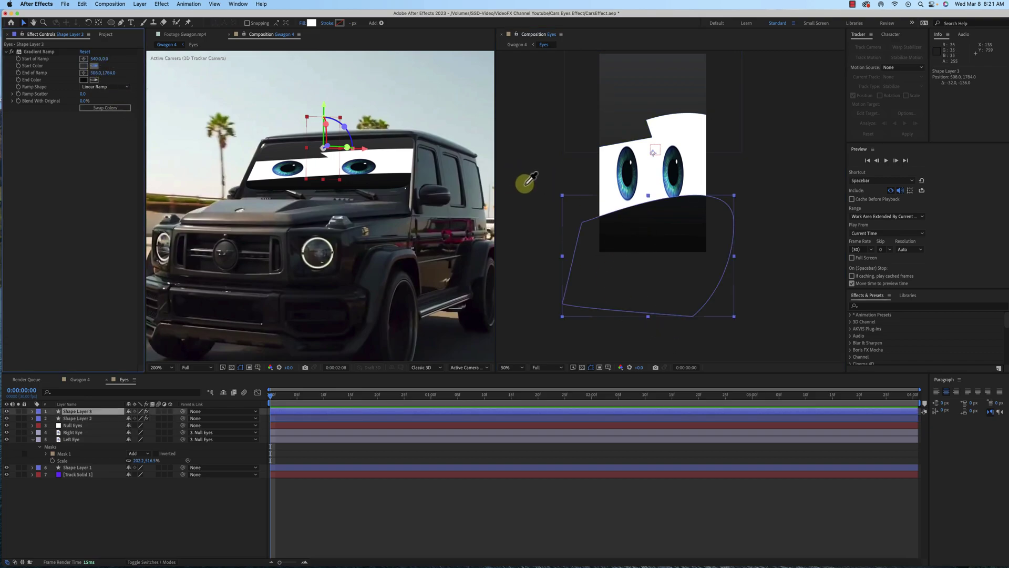
left_click(323, 200)
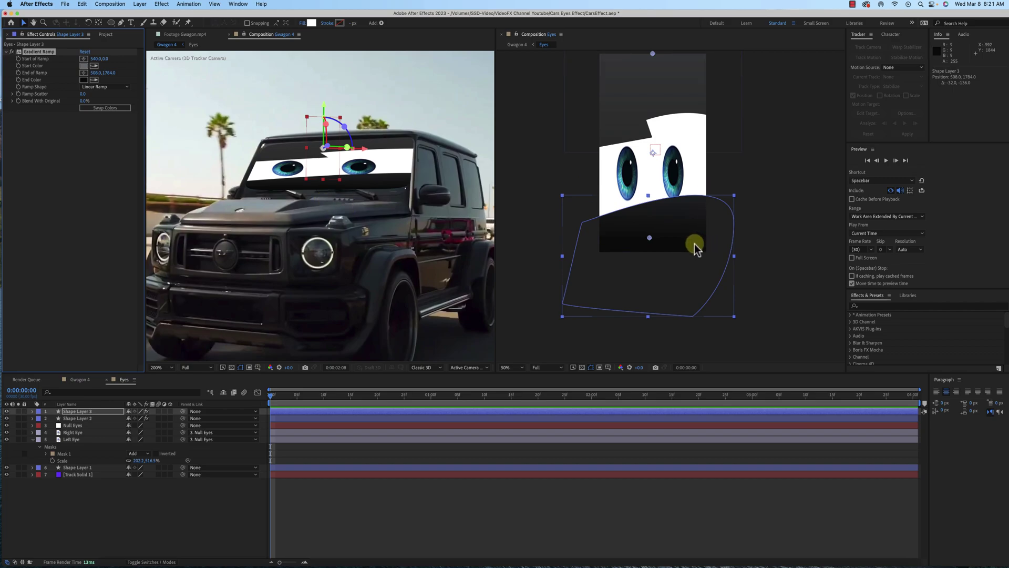
- Set the lower eyelid's End of Ramp to 496, 2100 and move the shape slightly down below the eyes
key("ctrl+Down")
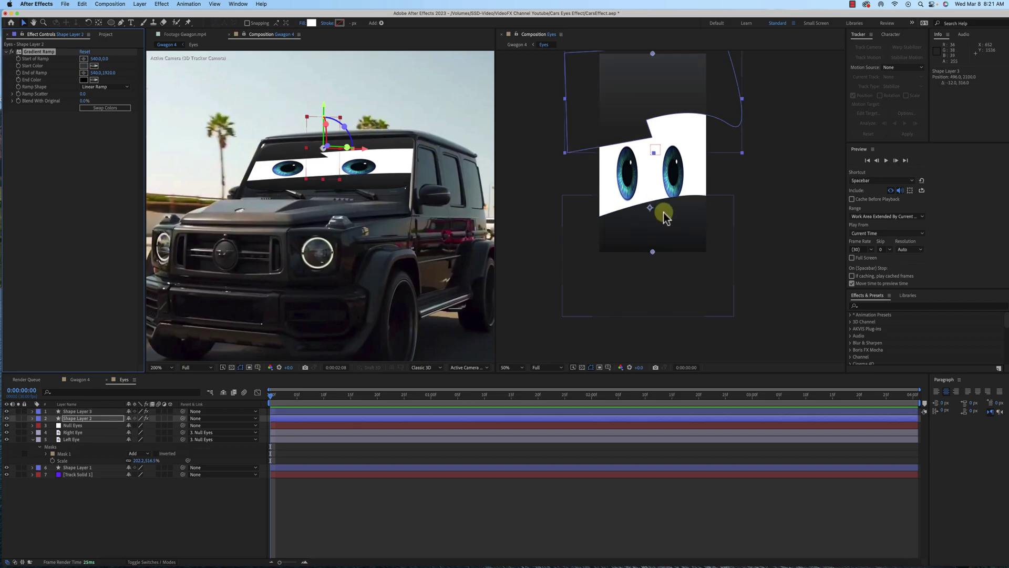
left_click(642, 213)
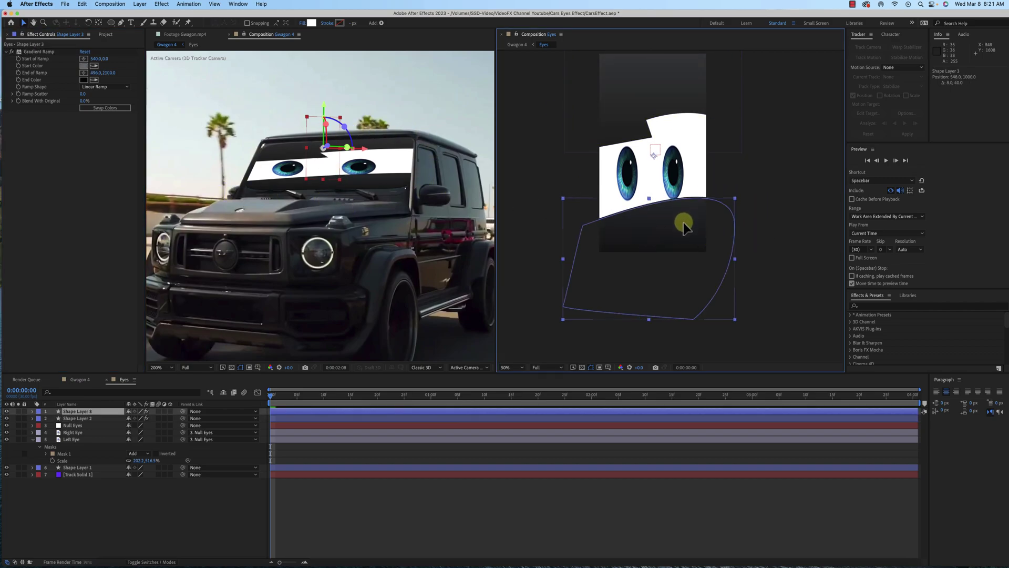
left_click(517, 116)
- Save the project and preview the tracked eyes and eyelids on the Gwagon footage
scroll(353, 235, "down", 2)
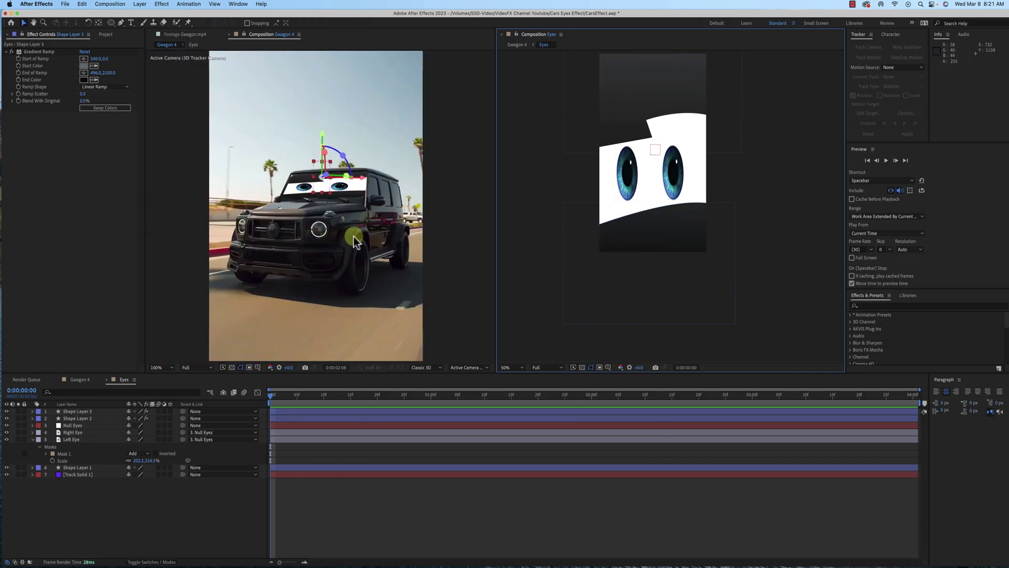
key("super+s")
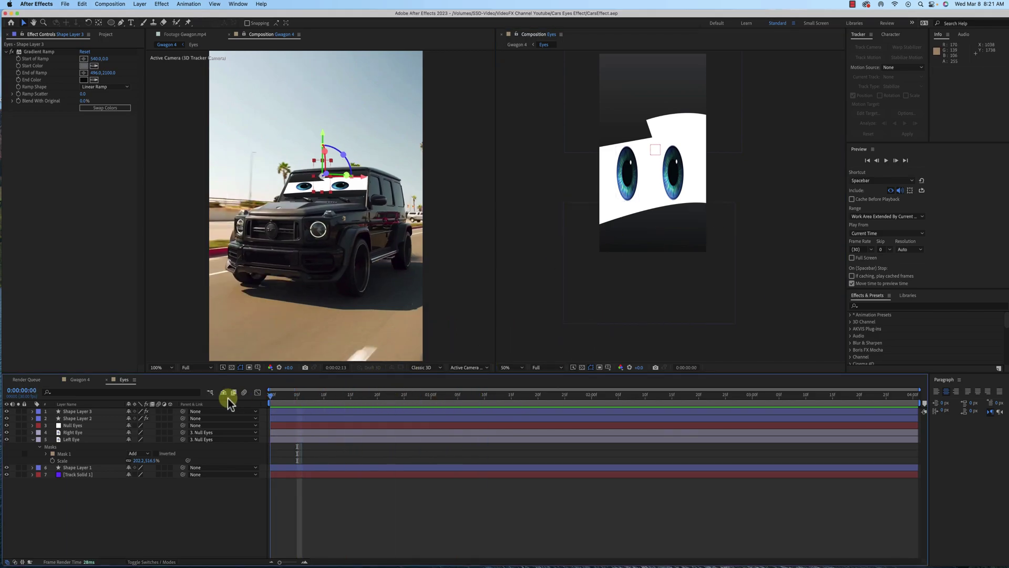
key("space")
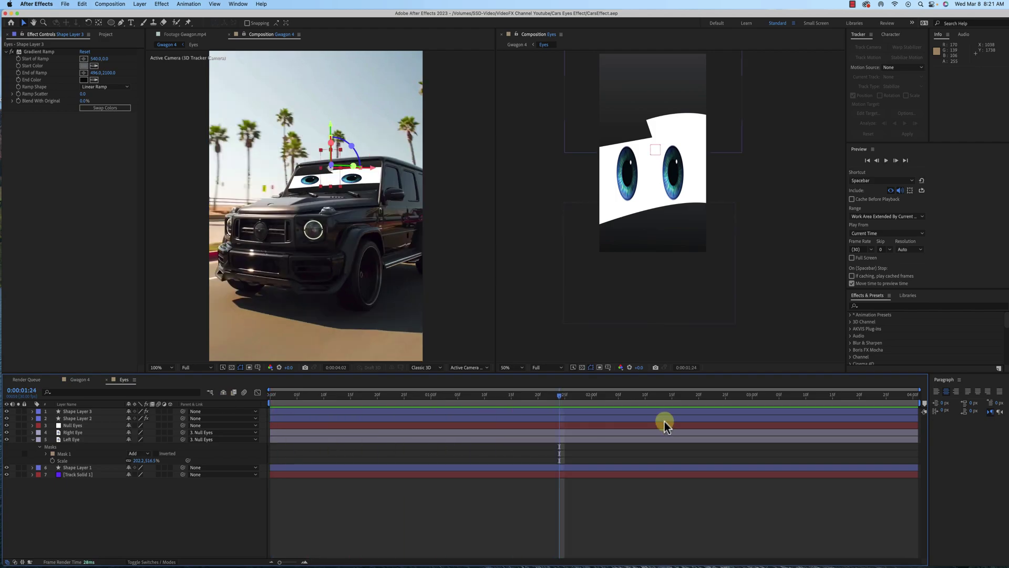
left_click(550, 395)
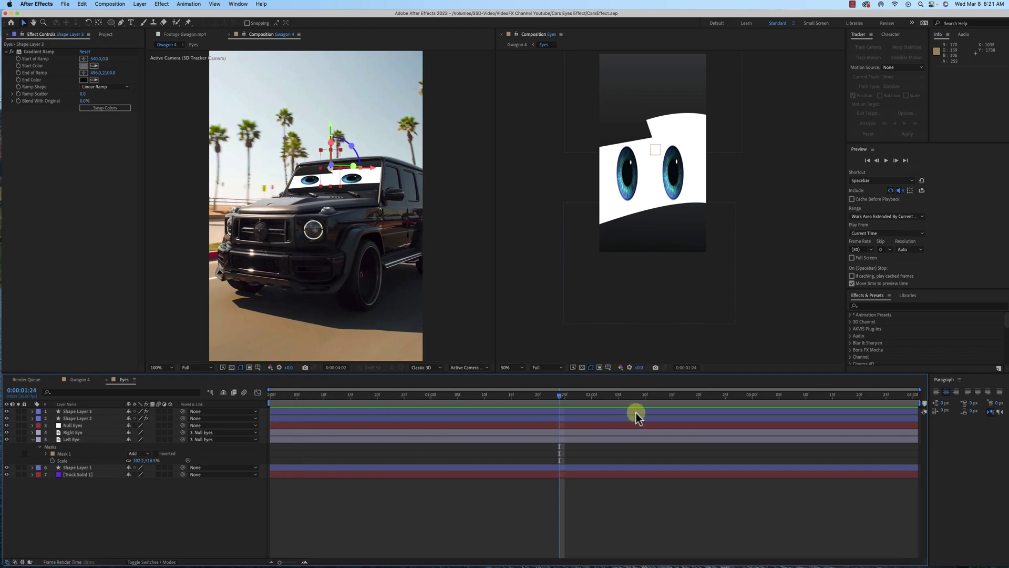
- Add a Position keyframe to the Null Eyes layer at frame 1 of the Eyes composition
left_click(282, 403)
left_click_drag(277, 400, 276, 393)
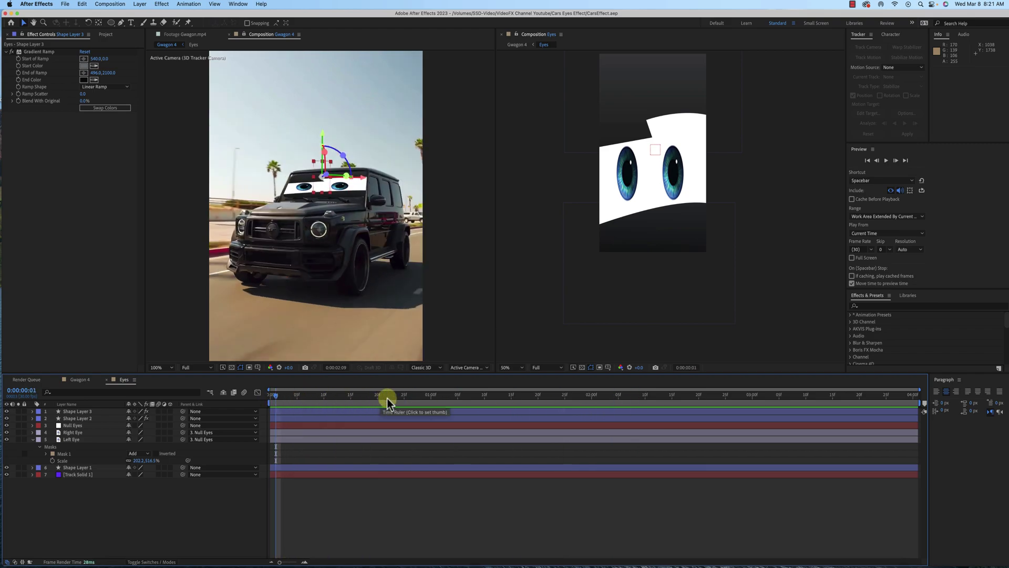
key("period")
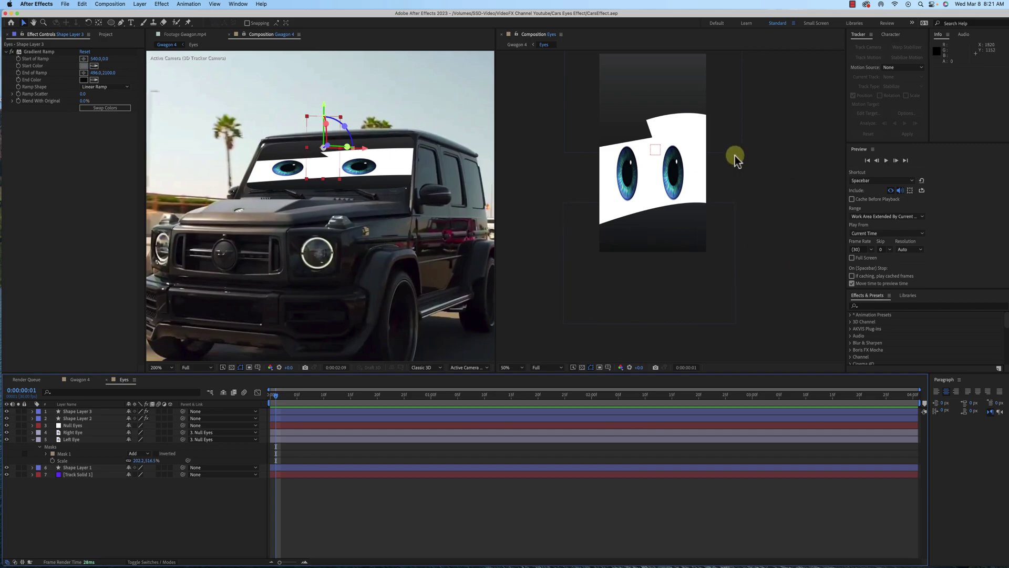
left_click(677, 171)
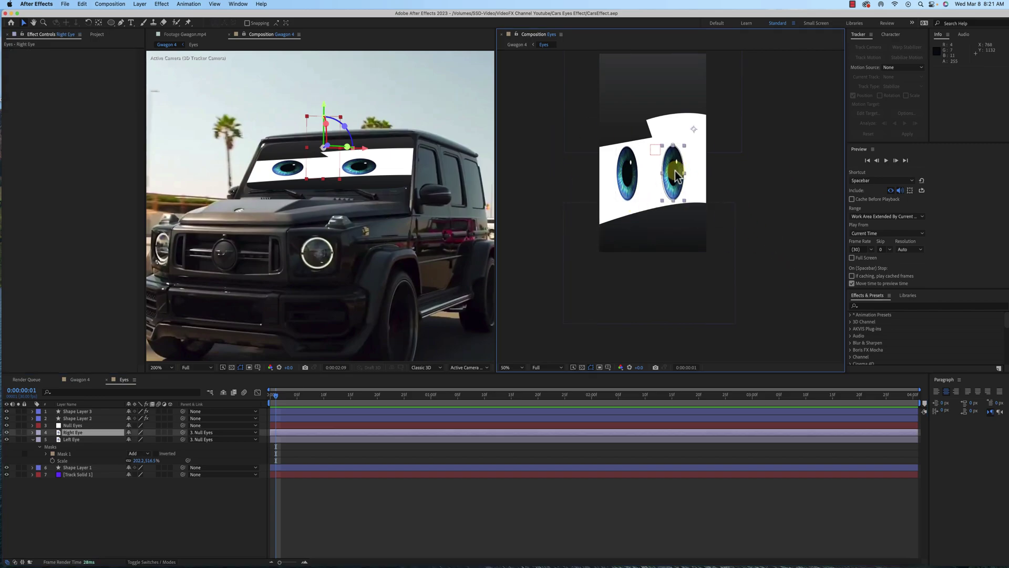
left_click(84, 424)
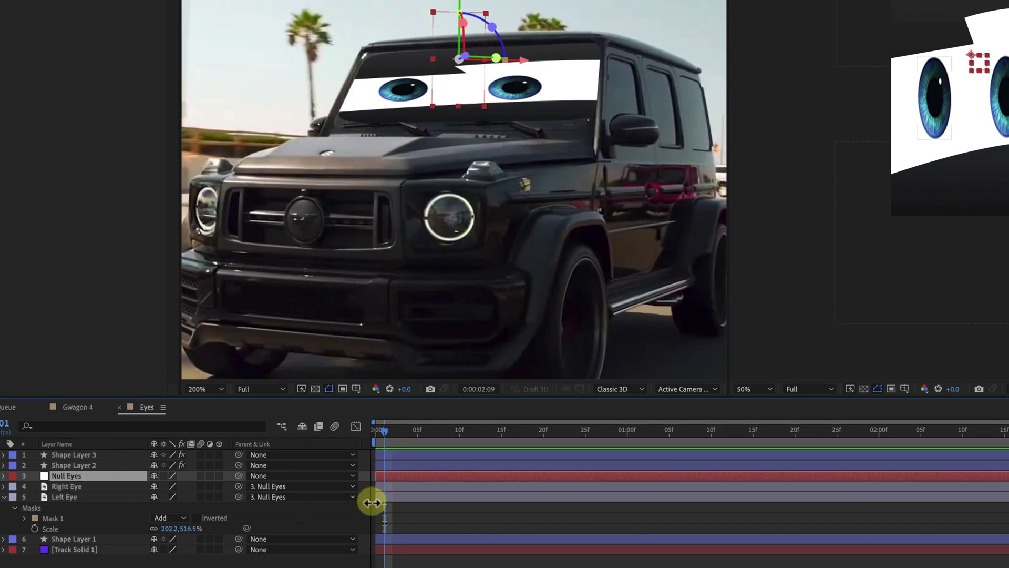
key("p")
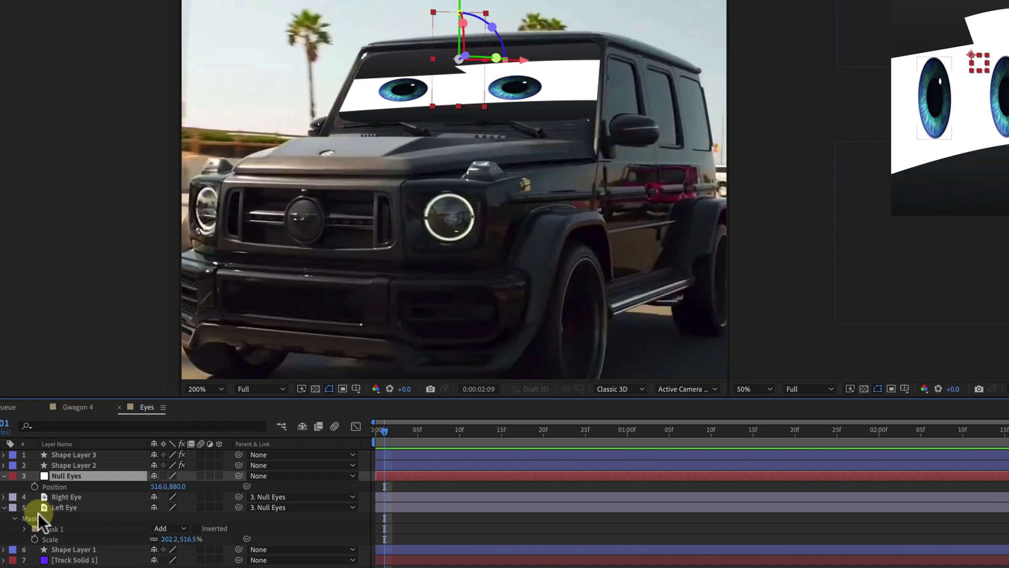
left_click(34, 487)
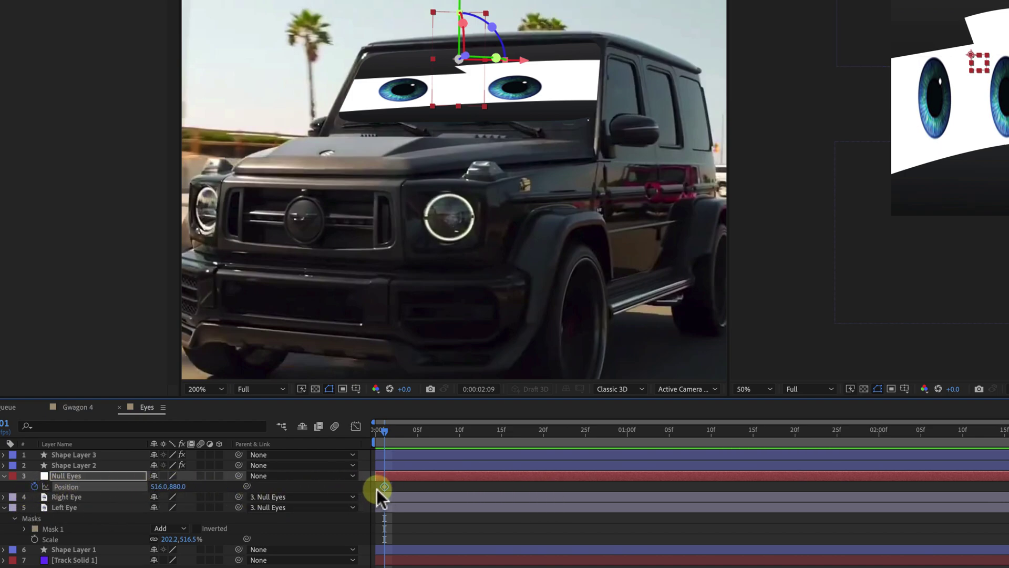
- At frame 17, move the Null Eyes layer to 388, 892 so both eyes look to one side
left_click_drag(384, 429, 517, 436)
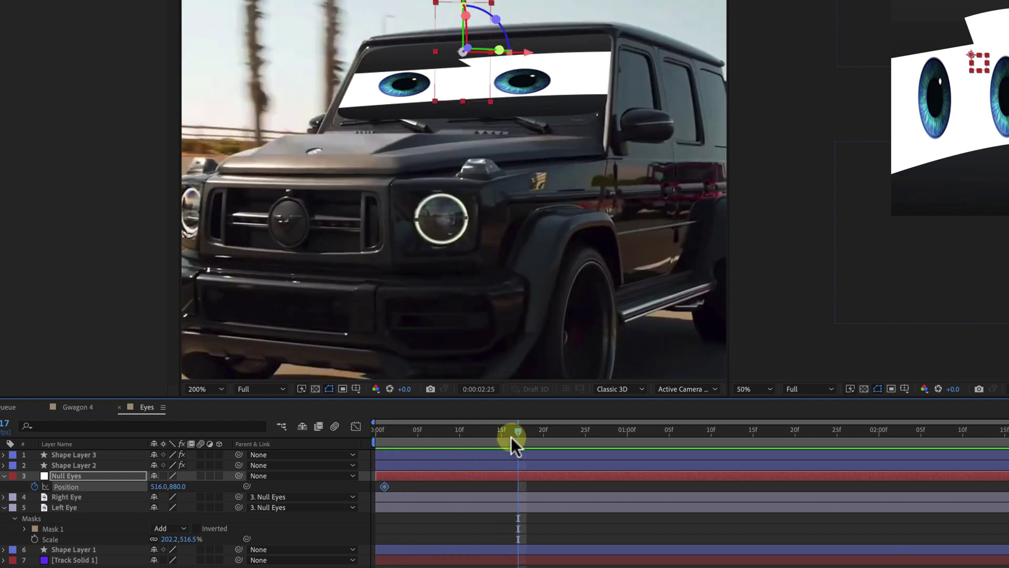
left_click(991, 108)
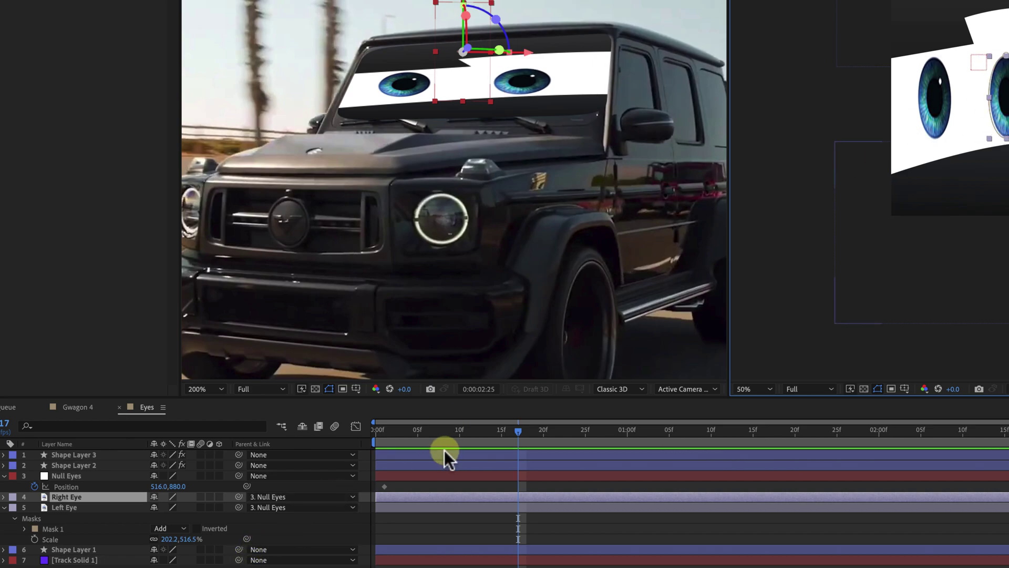
left_click(459, 475)
left_click_drag(982, 72, 961, 67)
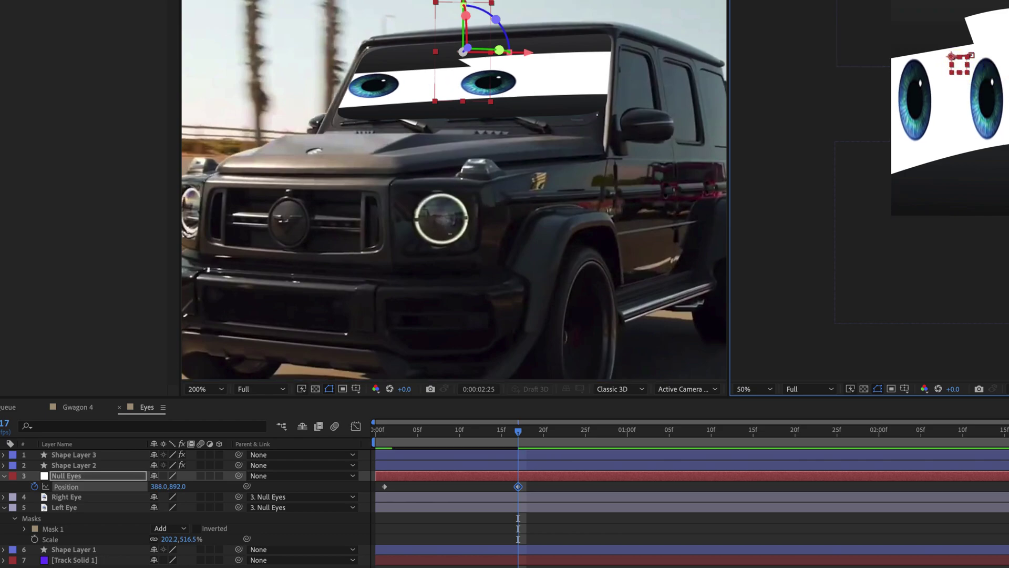
- Play back the Eyes composition from the start to check the eye movement
left_click_drag(512, 433, 336, 439)
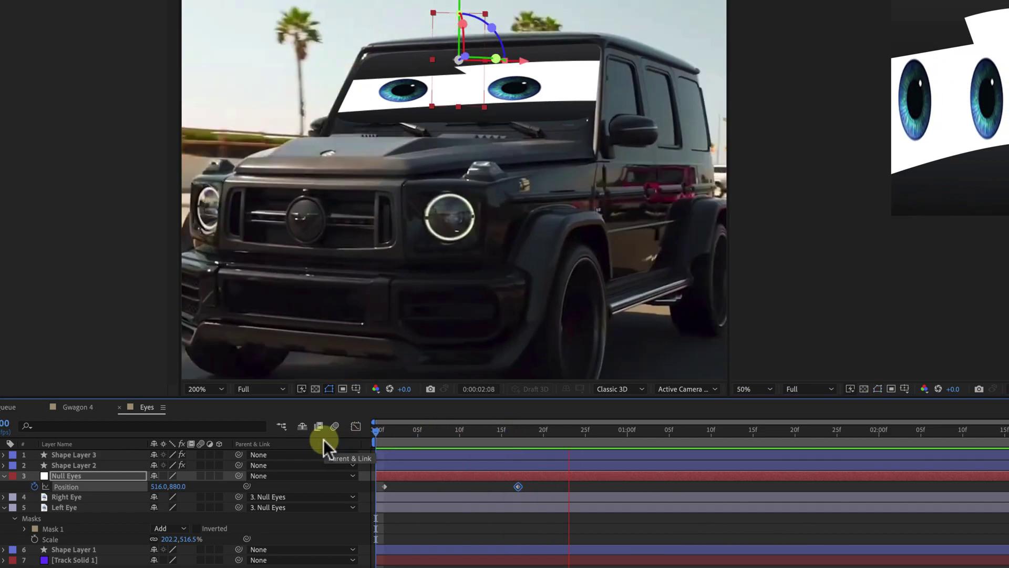
left_click(704, 433)
left_click_drag(720, 437, 307, 463)
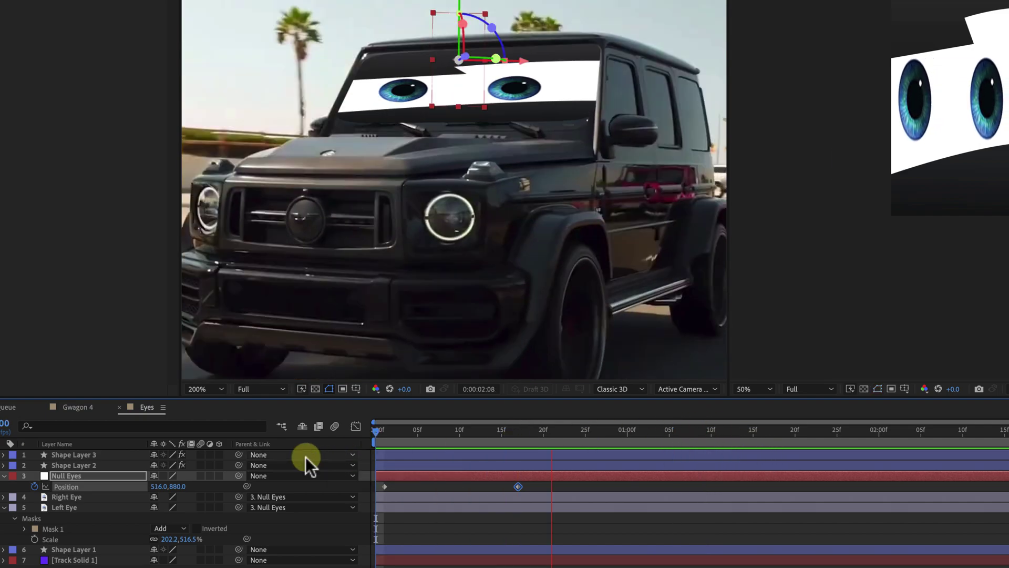
- At 1:02 in the Eyes composition, move the Null Eyes layer to 536, 876 so both eyes look forward again
left_click(542, 434)
left_click_drag(545, 430, 648, 431)
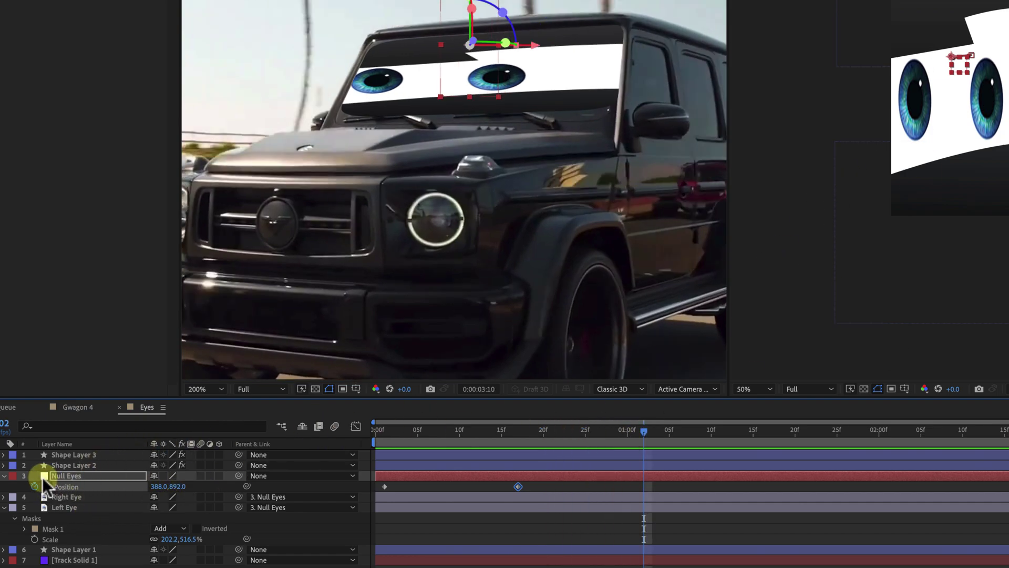
left_click_drag(960, 64, 982, 66)
- Add a holding Position keyframe to Null Eyes at 1:22 and move the layer to 720, 828 at 2:02
left_click_drag(644, 438, 813, 454)
key("alt+shift+p")
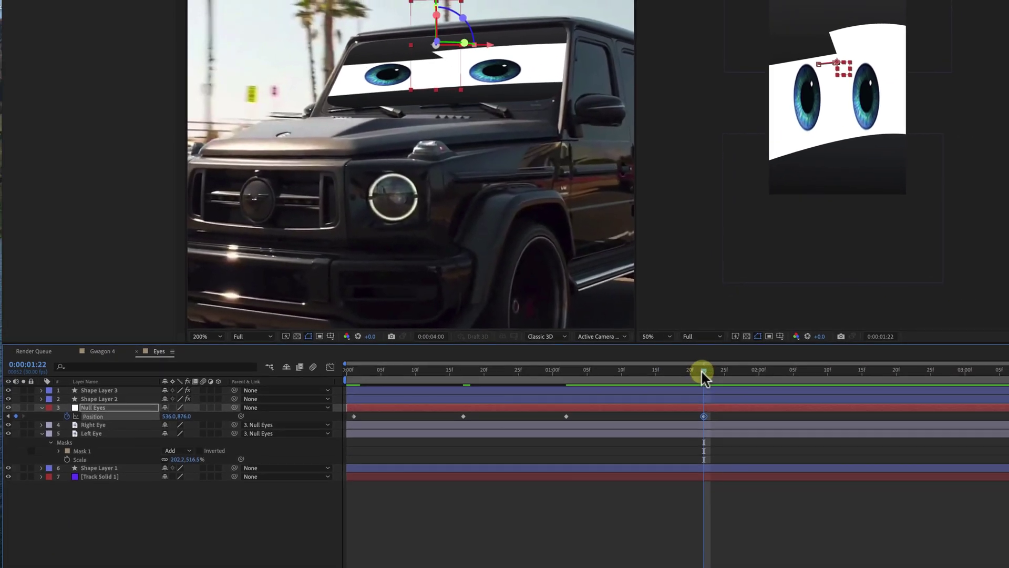
left_click_drag(811, 432, 859, 427)
left_click_drag(746, 372, 773, 372)
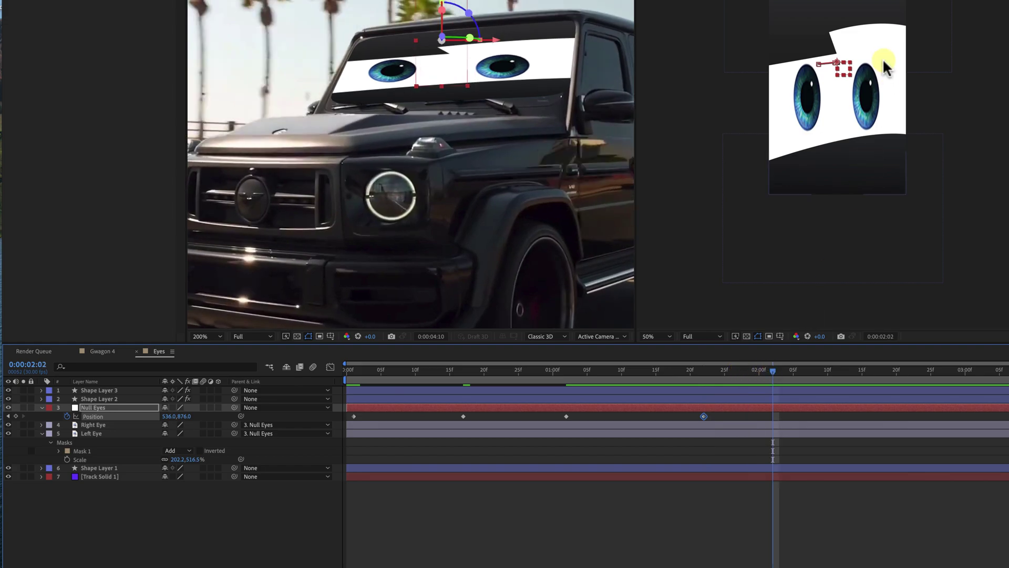
left_click_drag(845, 71, 870, 68)
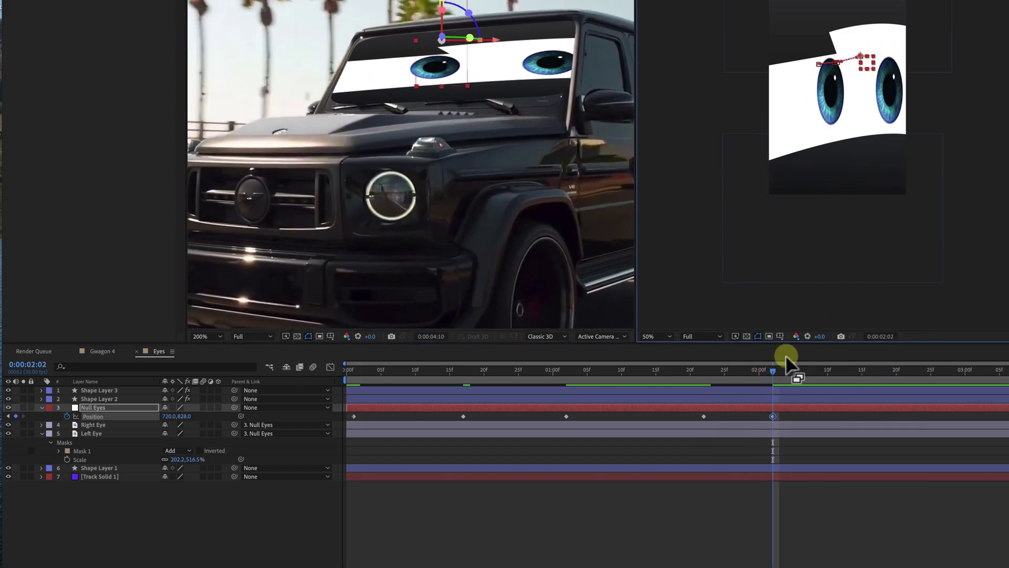
- Hold the Null Eyes position with a keyframe at 2:16 and move the layer to 580, 884 at 2:28
left_click_drag(771, 372, 866, 371)
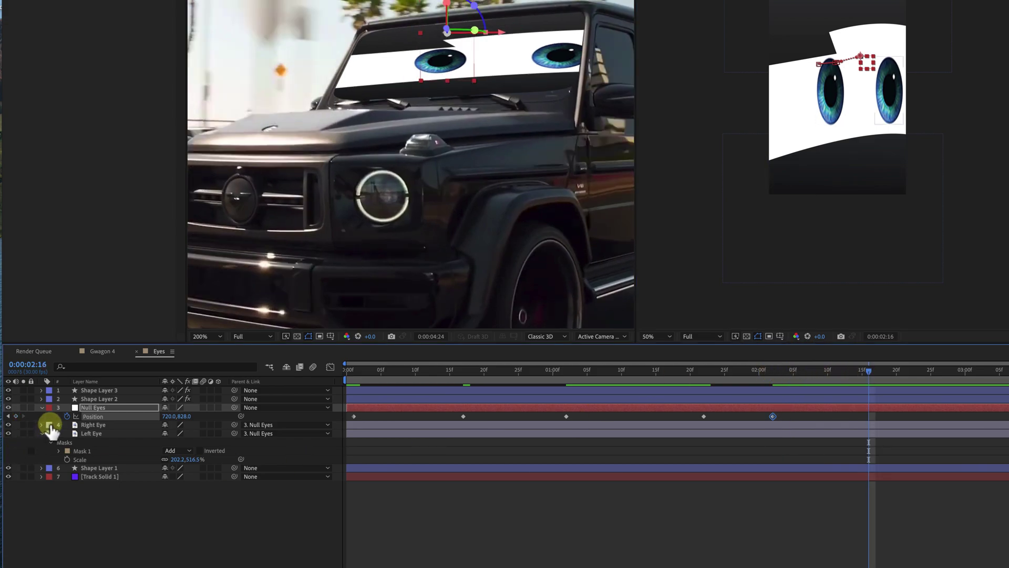
left_click(16, 416)
left_click_drag(873, 371, 952, 372)
left_click_drag(872, 68, 852, 75)
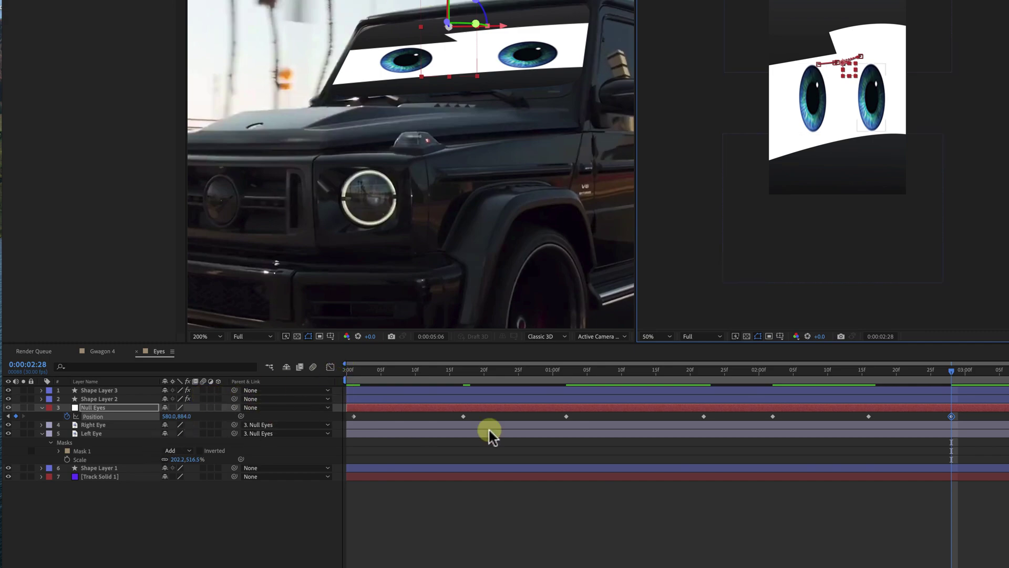
- Play back the Eyes composition from the start to check the full sequence of gaze changes
left_click_drag(954, 369, 228, 402)
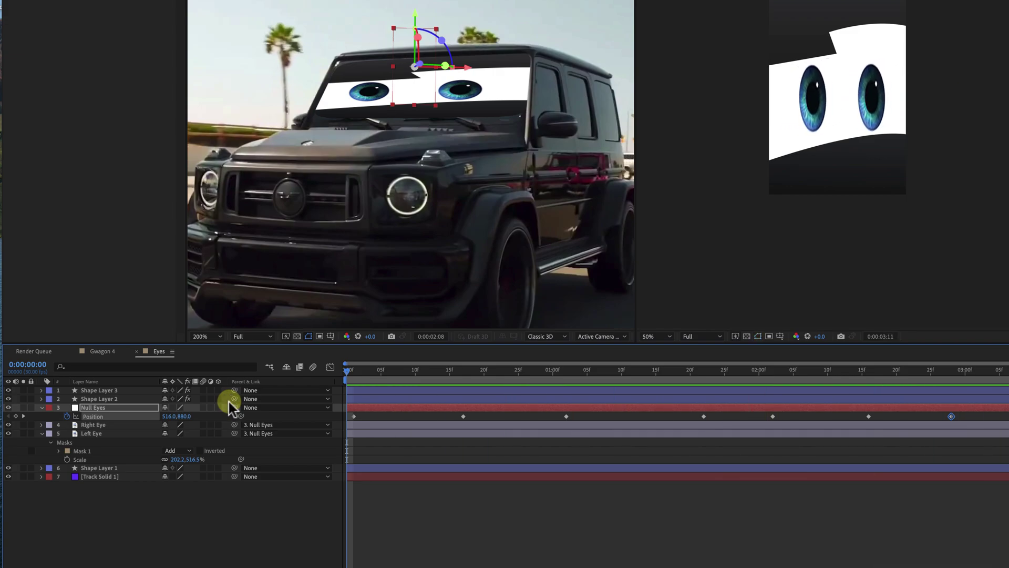
key("space")
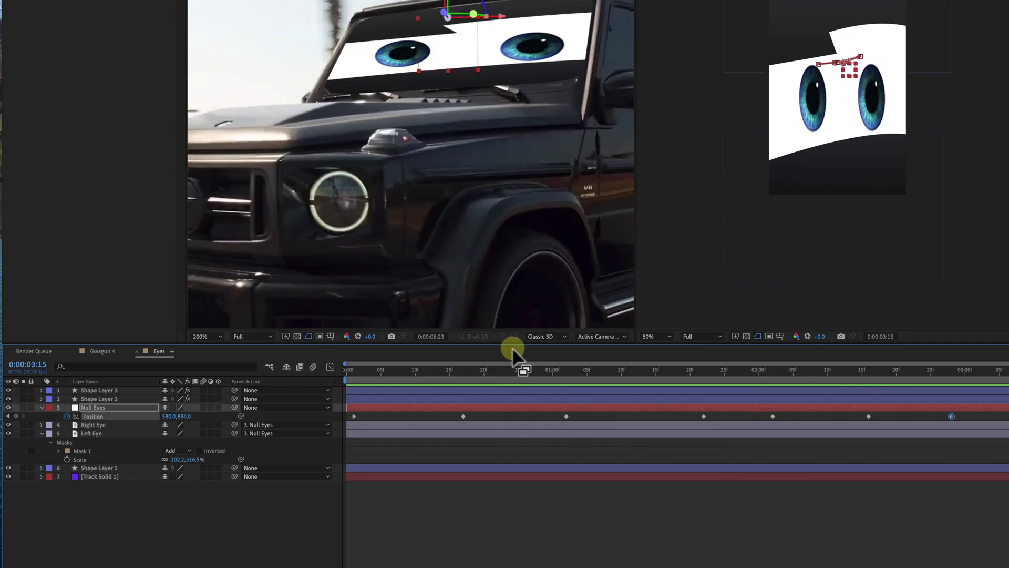
left_click(973, 370)
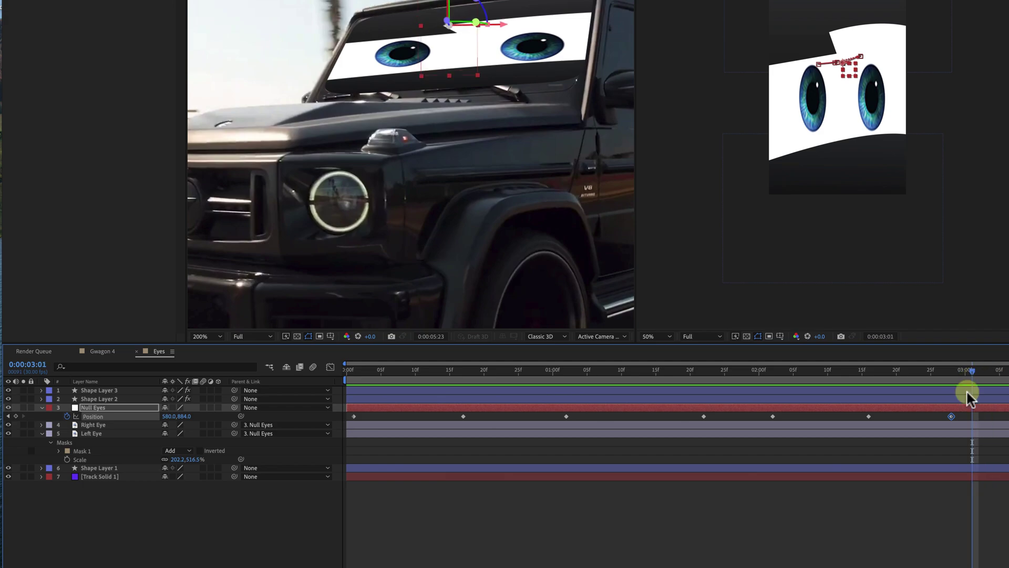
- Apply Easy Ease to all Position keyframes of the Null Eyes layer
left_click_drag(967, 415, 353, 421)
right_click(352, 414)
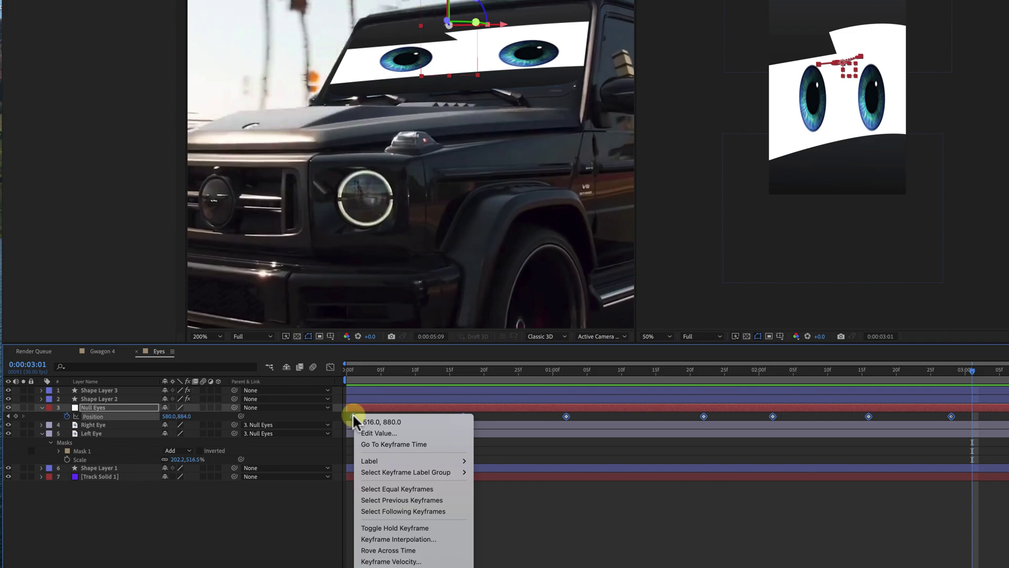
mouse_move(459, 564)
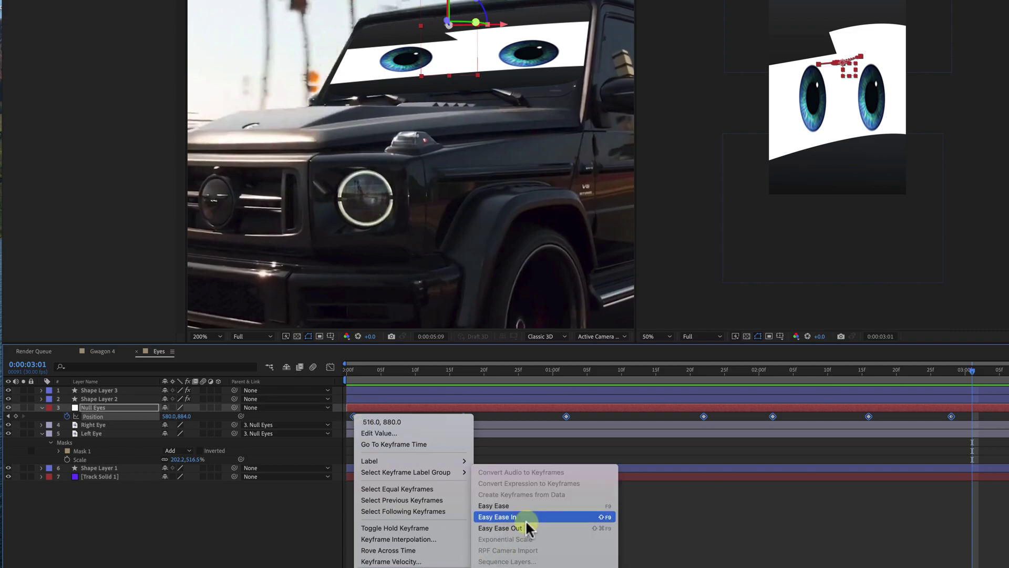
left_click(535, 506)
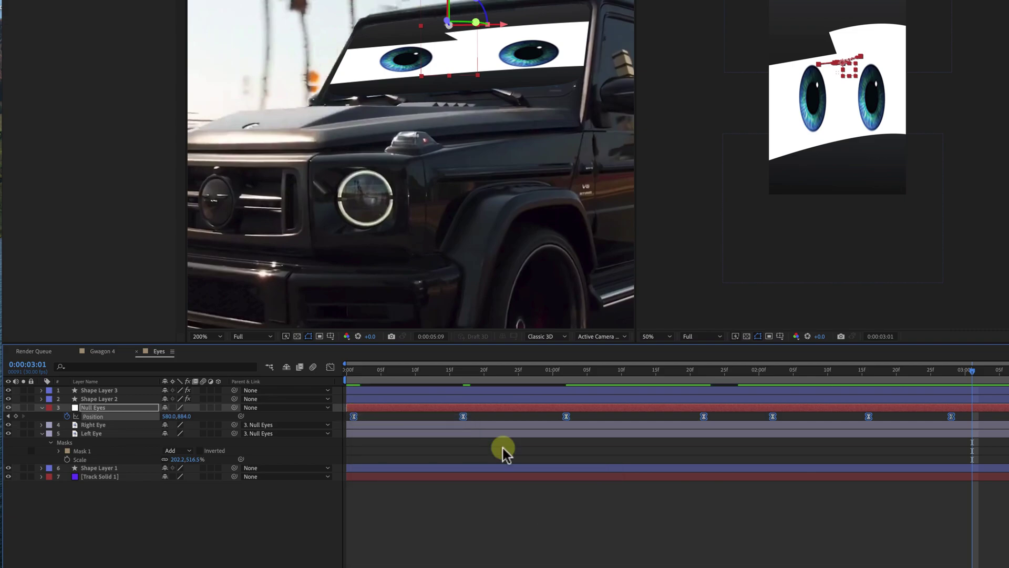
- In the Graph Editor, move the second Null Eyes Position keyframe to frame 16 at 353.4, 880 and the third to about 0:28
left_click(352, 371)
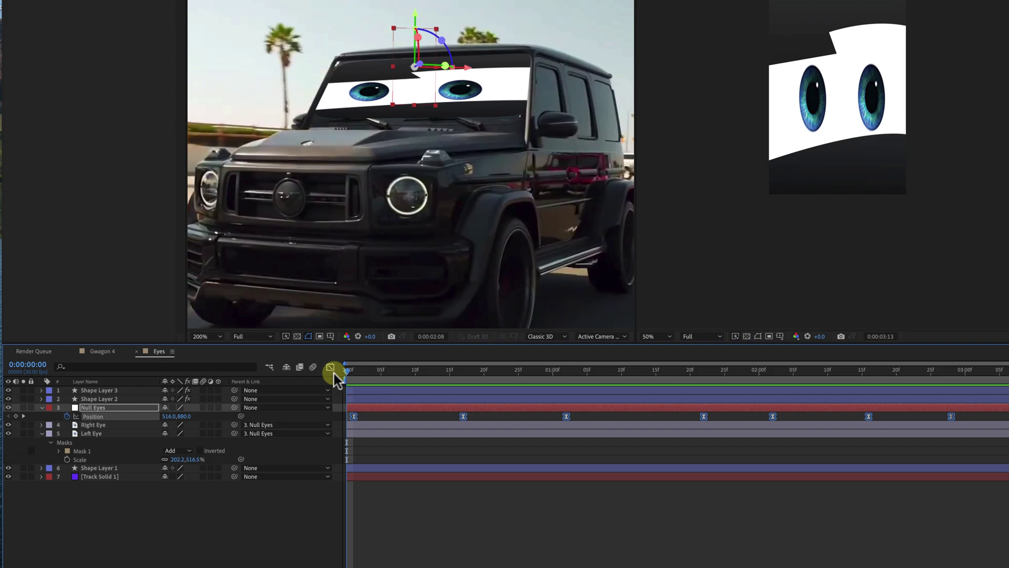
left_click_drag(494, 375, 457, 372)
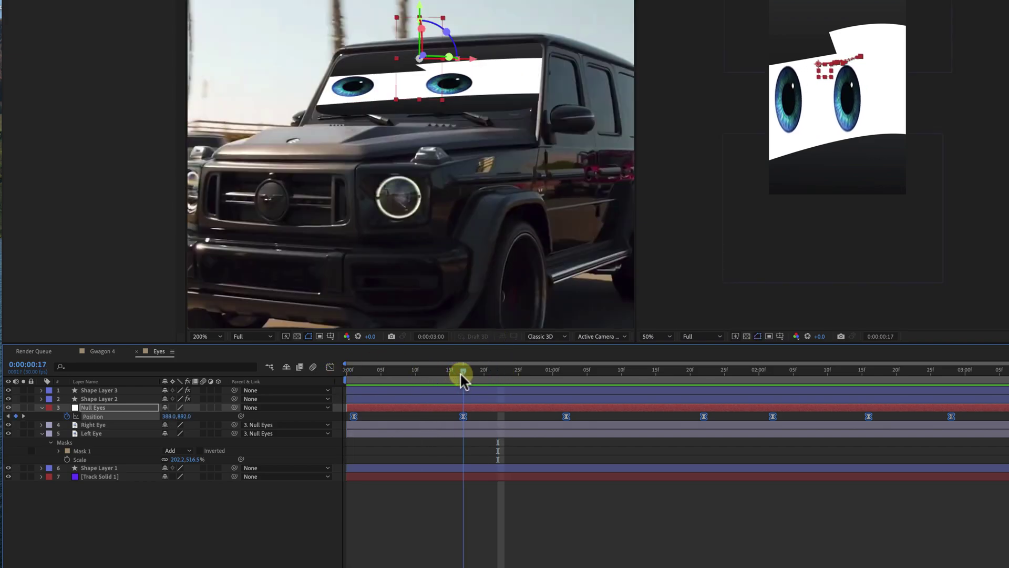
left_click(330, 367)
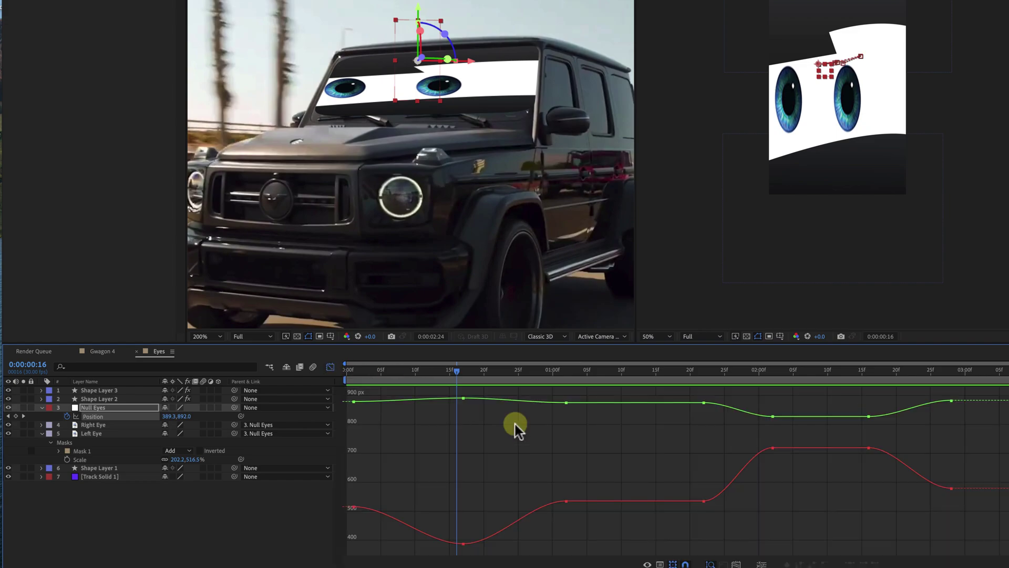
mouse_move(464, 400)
left_mouse_down()
mouse_move(462, 426)
mouse_move(459, 403)
left_mouse_up()
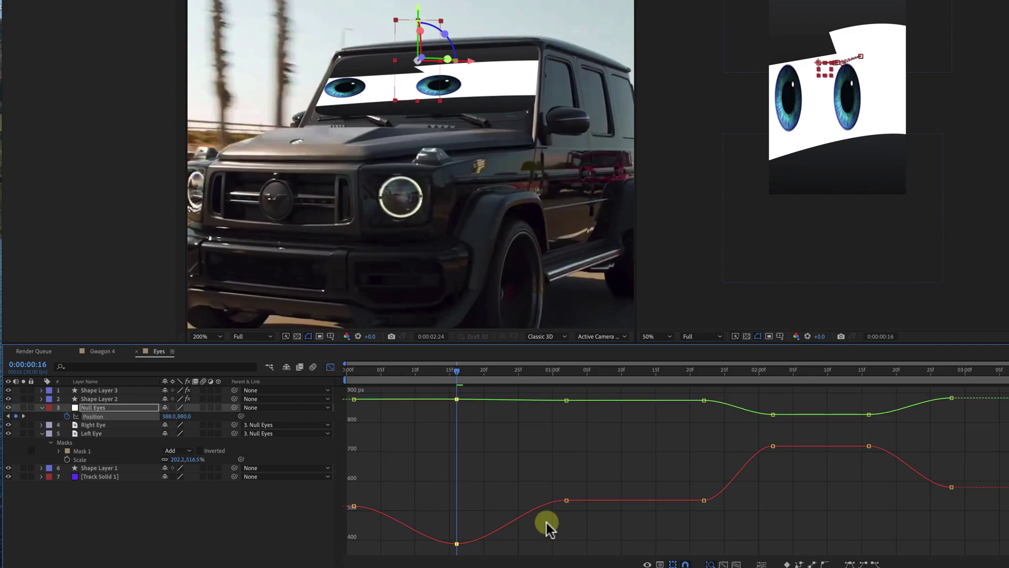
left_click_drag(560, 500, 535, 500)
left_click(457, 543)
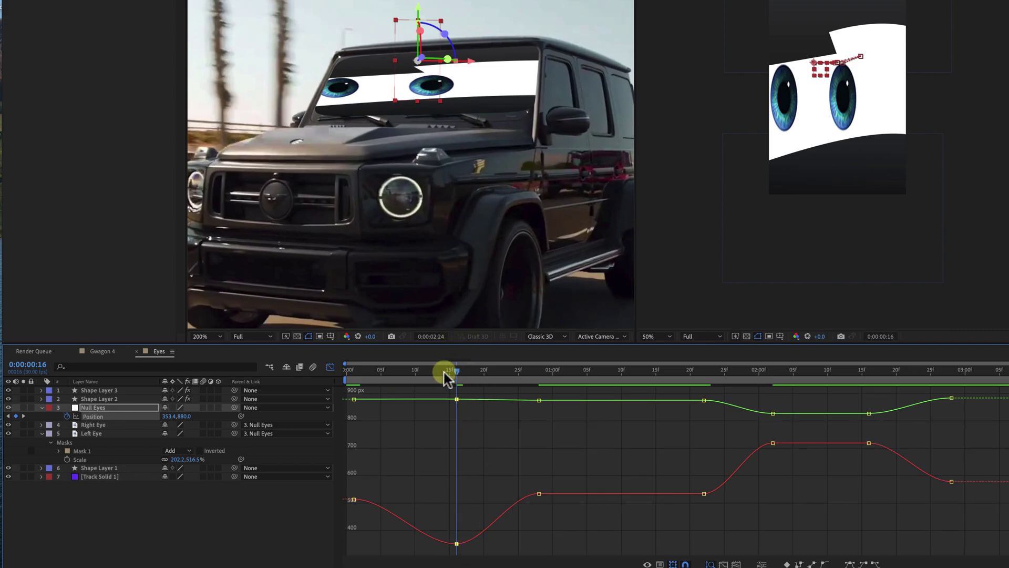
- Play back the adjusted eye movement from near the start of the Eyes composition
left_click_drag(450, 372, 367, 371)
key("space")
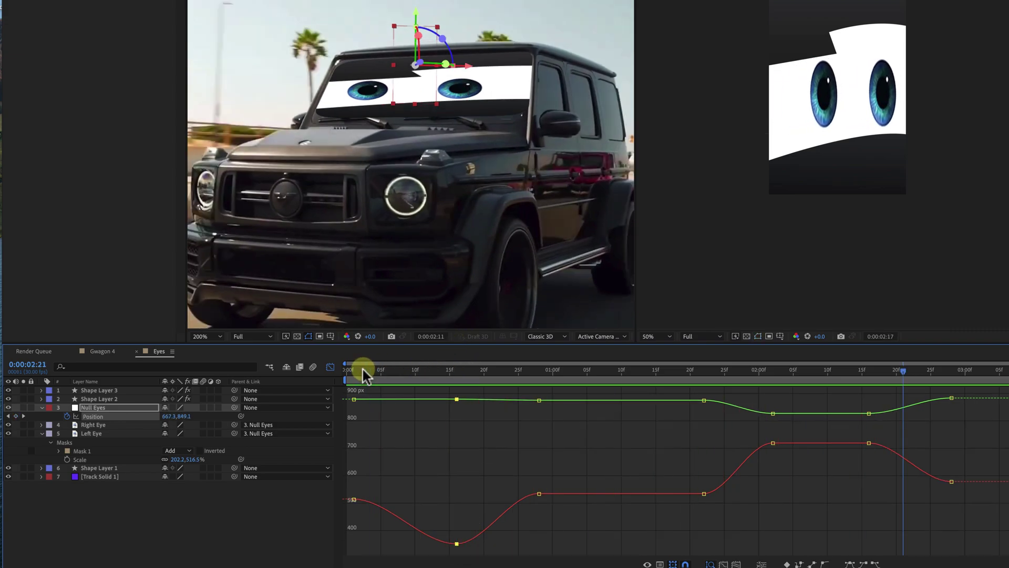
key("space")
- Try moving the Null Eyes Position keyframe at 2:16 to about 2:12 with a lower X value
left_click_drag(866, 451, 842, 478)
left_click(711, 373)
key("space")
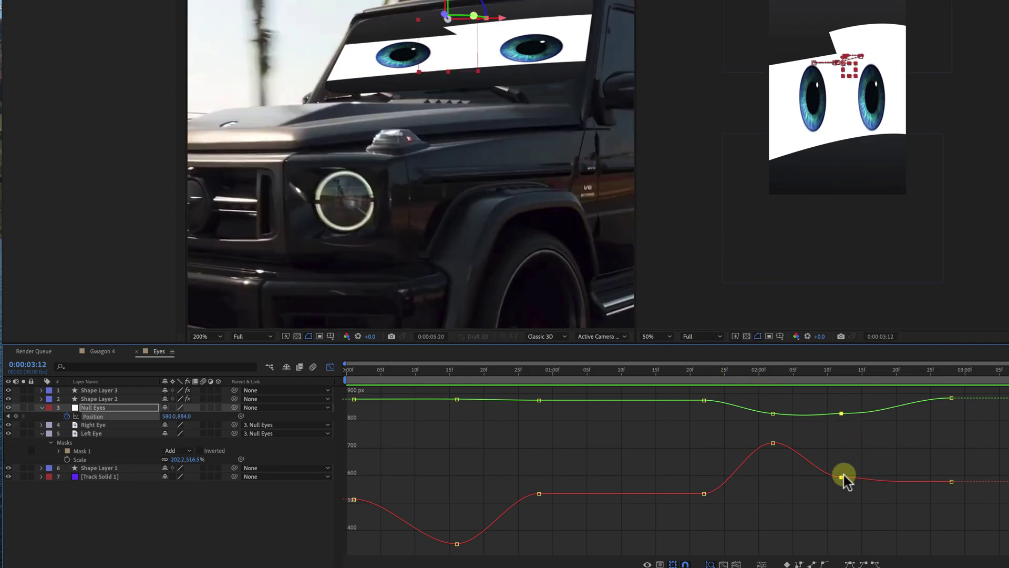
key("ctrl+z")
- Move the last Null Eyes Position keyframe to about 2:27 at 536, 884 and play back the animation
left_click_drag(826, 443, 826, 480)
left_click_drag(747, 370, 322, 370)
key("ctrl+z")
key("space")
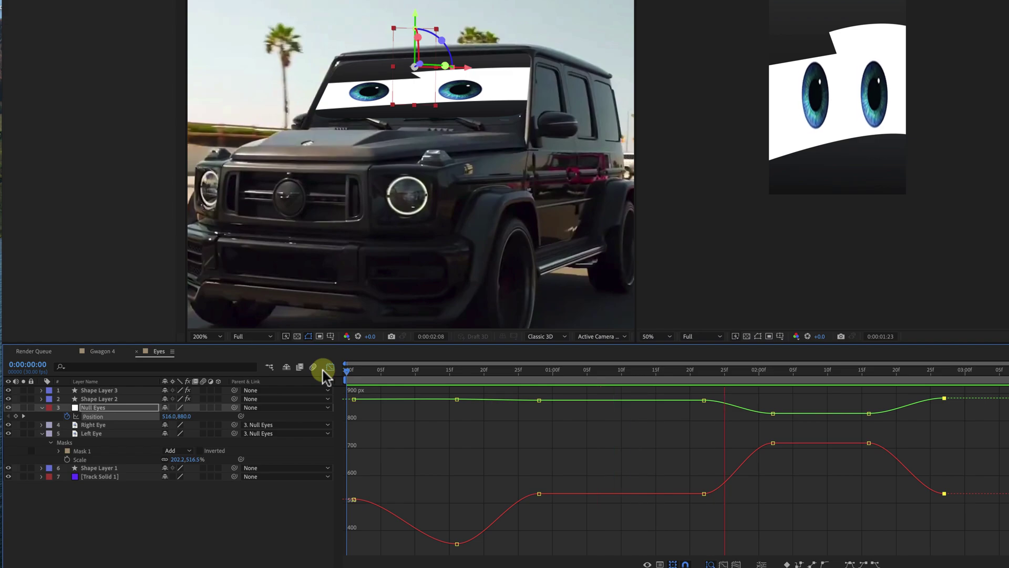
left_click(323, 370)
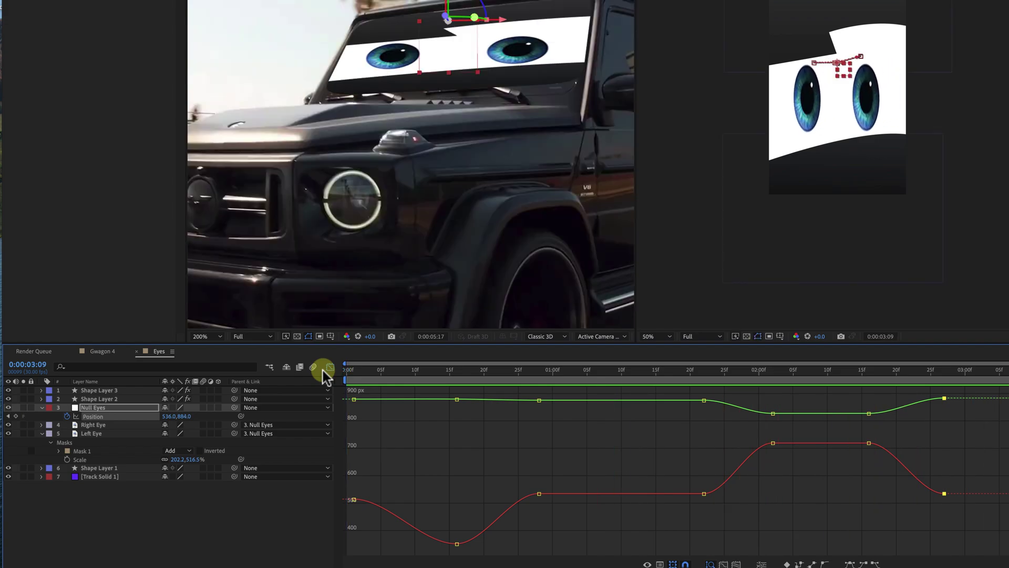
- Close the Graph Editor and turn on Position keyframing for Shape Layer 3, the lower eyelid, at 3:09
left_click(47, 382)
left_click(41, 407)
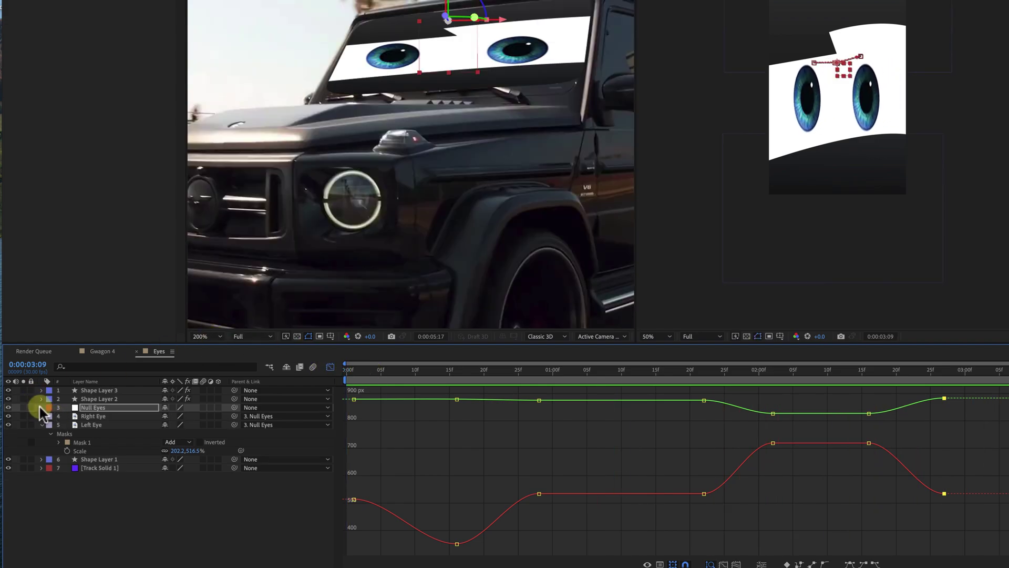
left_click(98, 389)
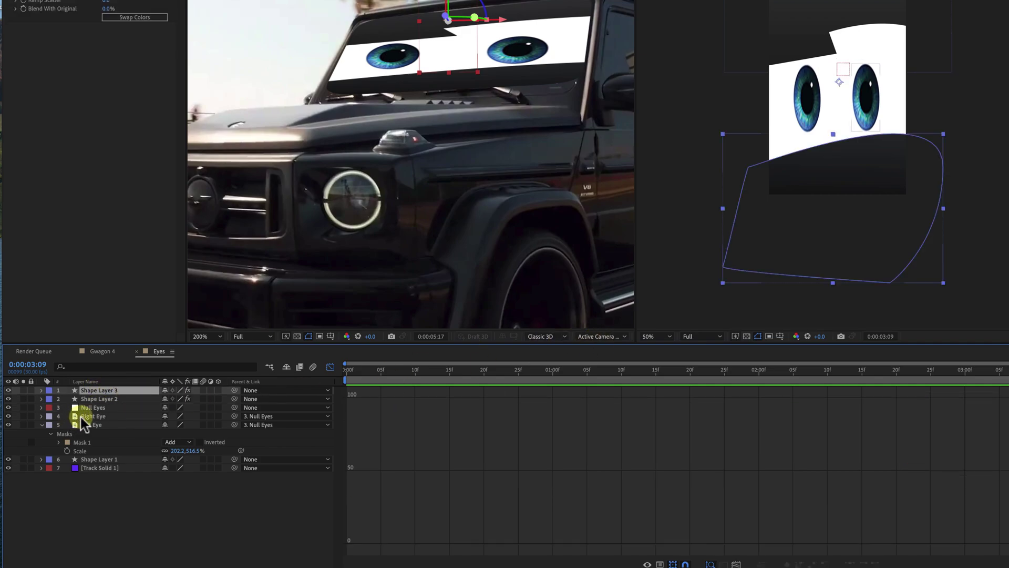
left_click(330, 368)
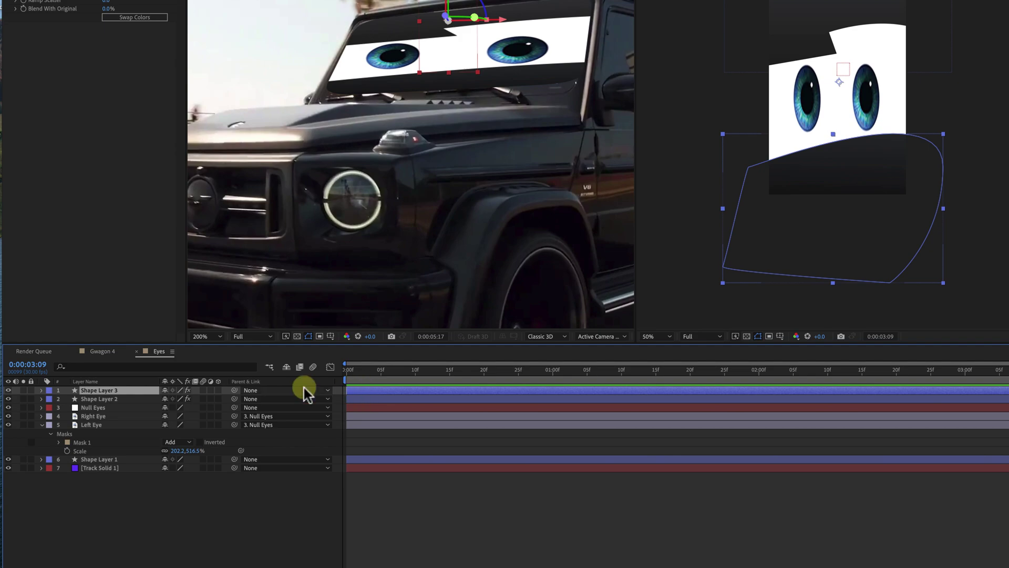
key("p")
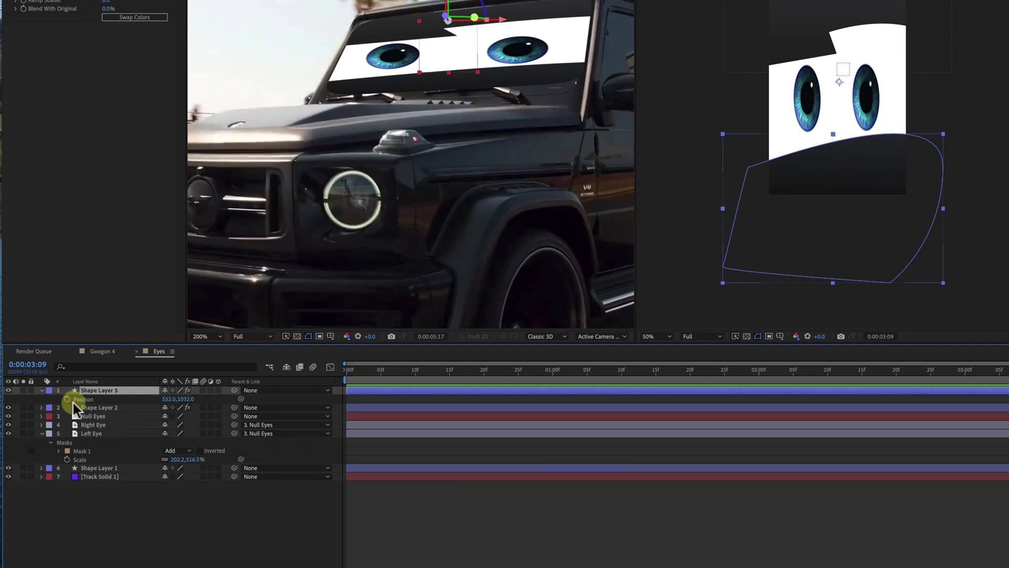
left_click(67, 399)
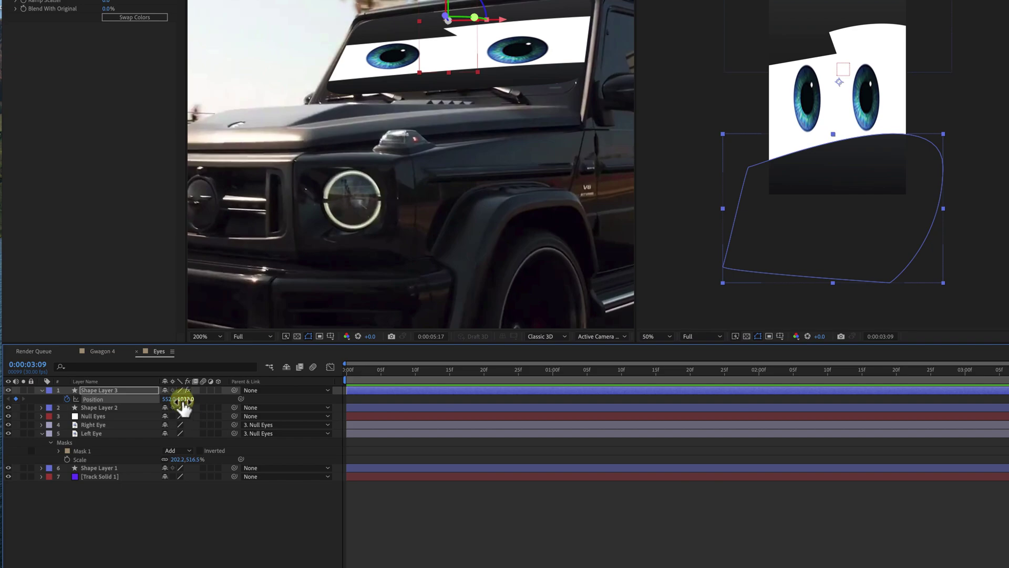
- Try keyframing the Path of Shape 1 in Shape Layer 3 at 3:09 and advance to 3:15
left_click(41, 390)
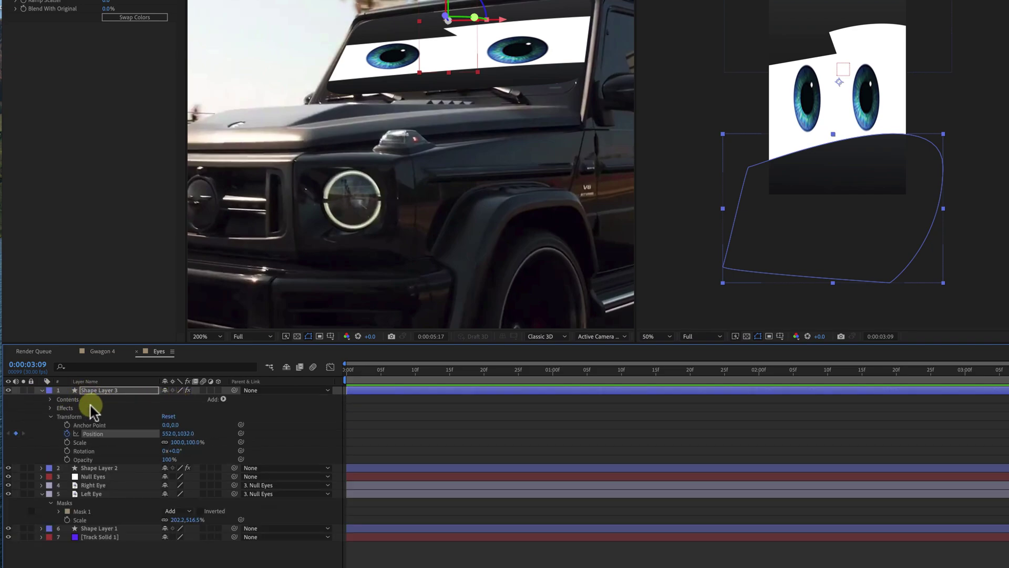
left_click(50, 400)
left_click(60, 408)
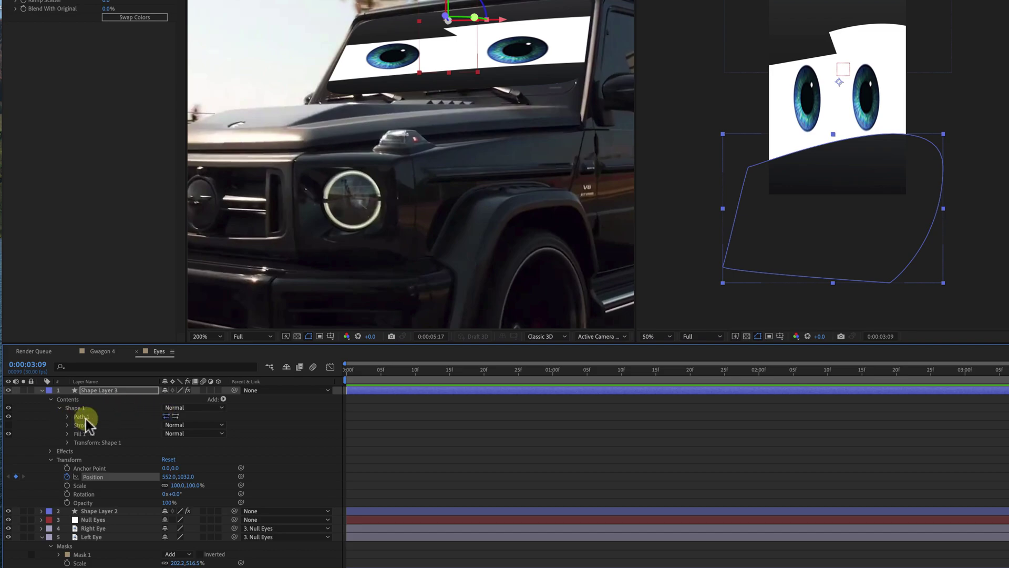
left_click(83, 418)
left_click(67, 417)
left_click(84, 424)
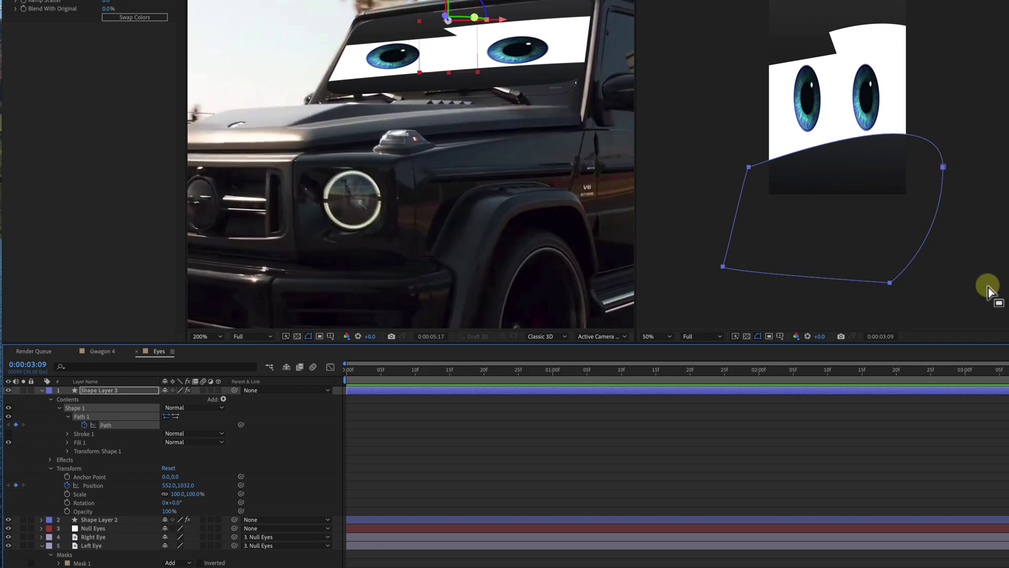
key("Page_Down")
key("Page_Down")
key("Page_Down")
key("Page_Down")
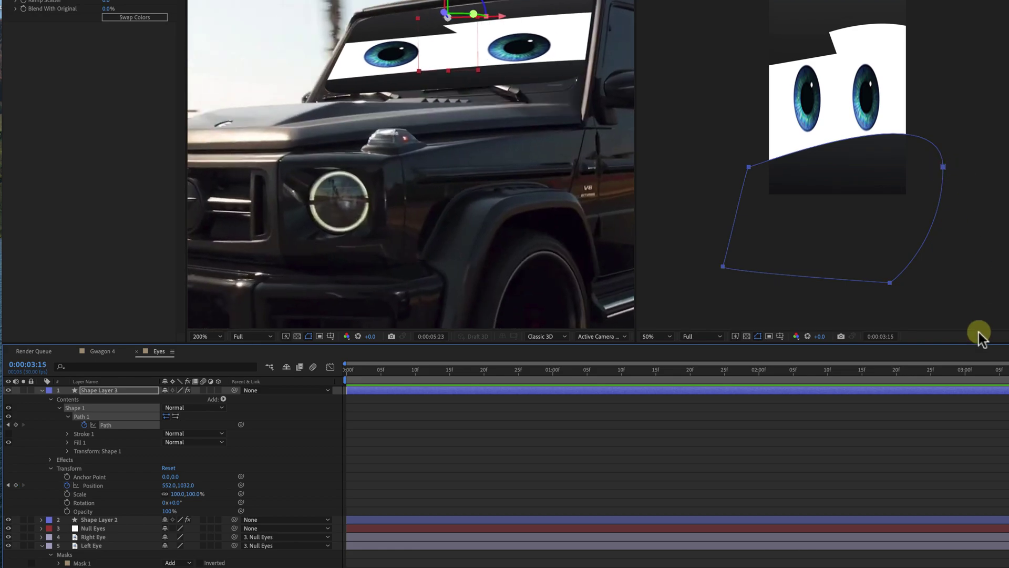
- Apply Easy Ease to the Shape Layer 3 Position keyframes at 0:23 and 0:25
left_click(506, 370)
key("u")
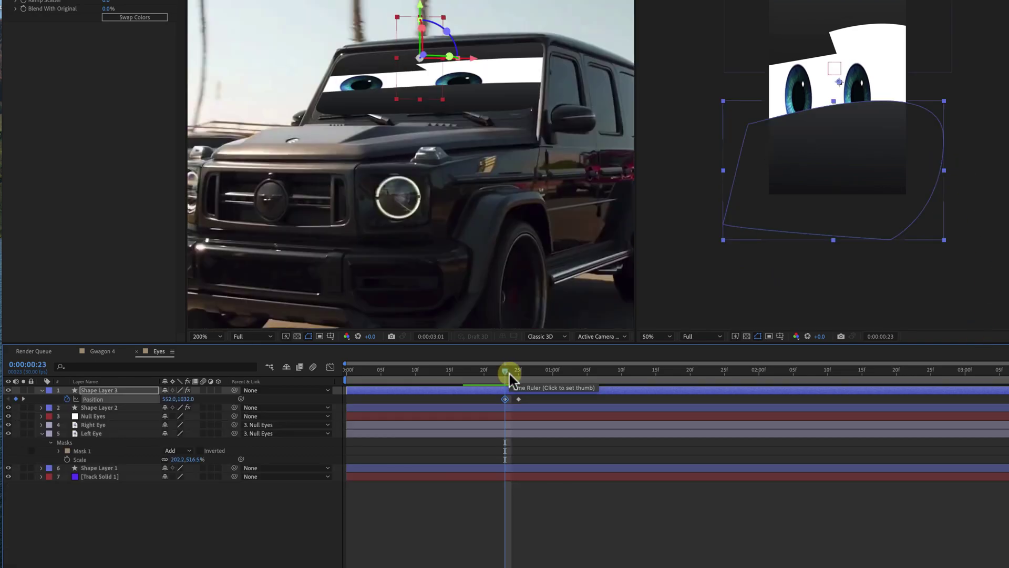
mouse_move(502, 388)
left_mouse_down()
mouse_move(523, 400)
mouse_move(521, 370)
mouse_move(491, 370)
mouse_move(506, 371)
left_mouse_up()
key("F9")
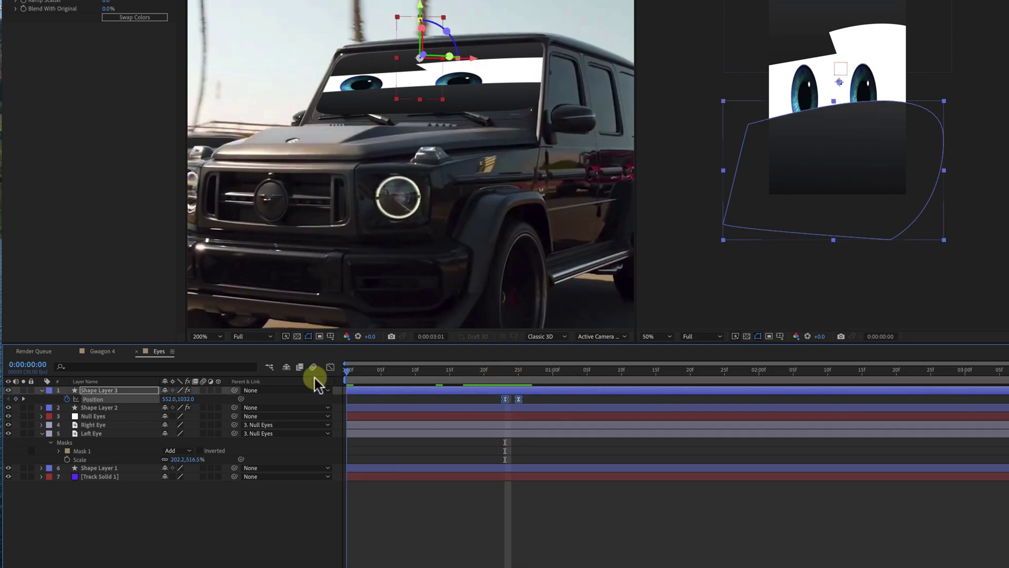
- Add a Position keyframe to Shape Layer 3 at the composition start and move the lower eyelid down there
key("Home")
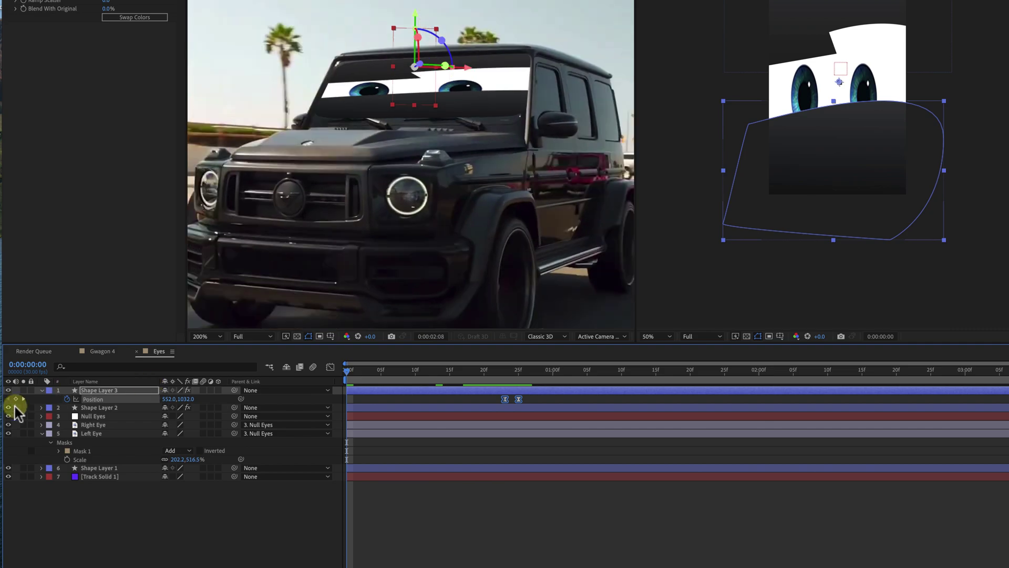
left_click(15, 399)
left_click_drag(373, 371, 511, 374)
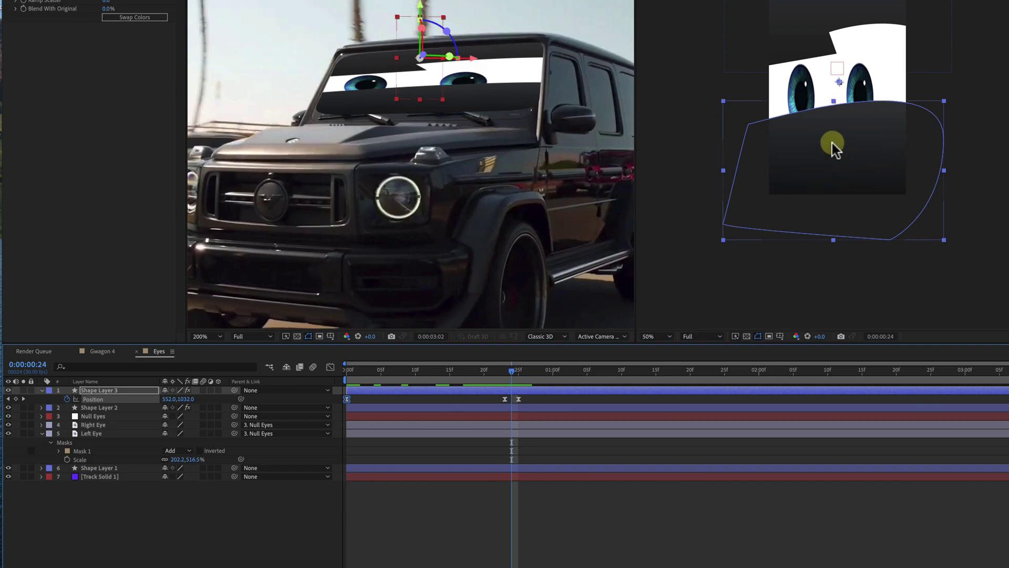
left_click_drag(500, 370, 339, 386)
left_click_drag(873, 158, 863, 196)
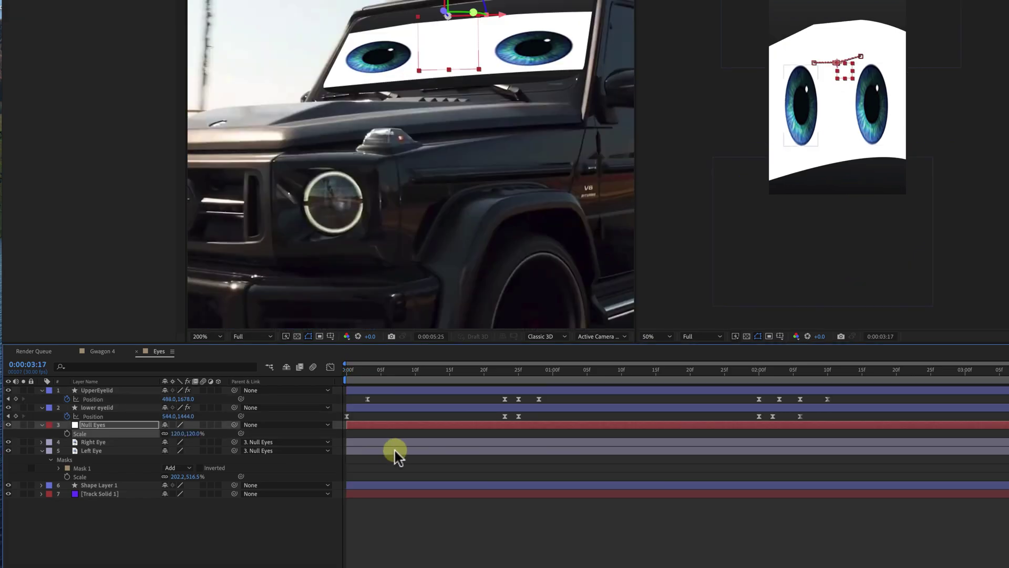
- Apply the Glow effect to the Right Eye layer in the Eyes composition
left_click(400, 451)
left_click(422, 441)
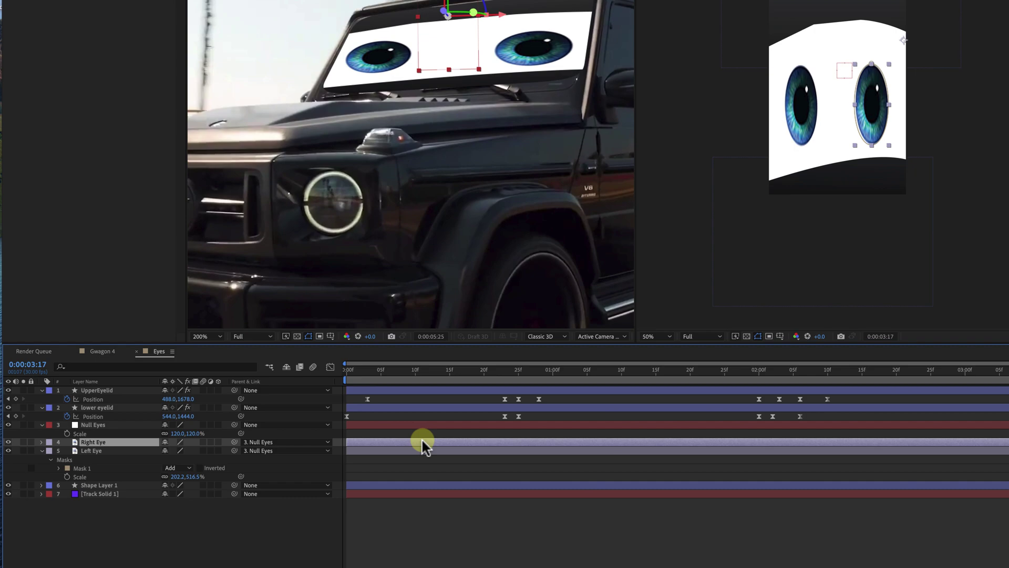
key("ctrl+space")
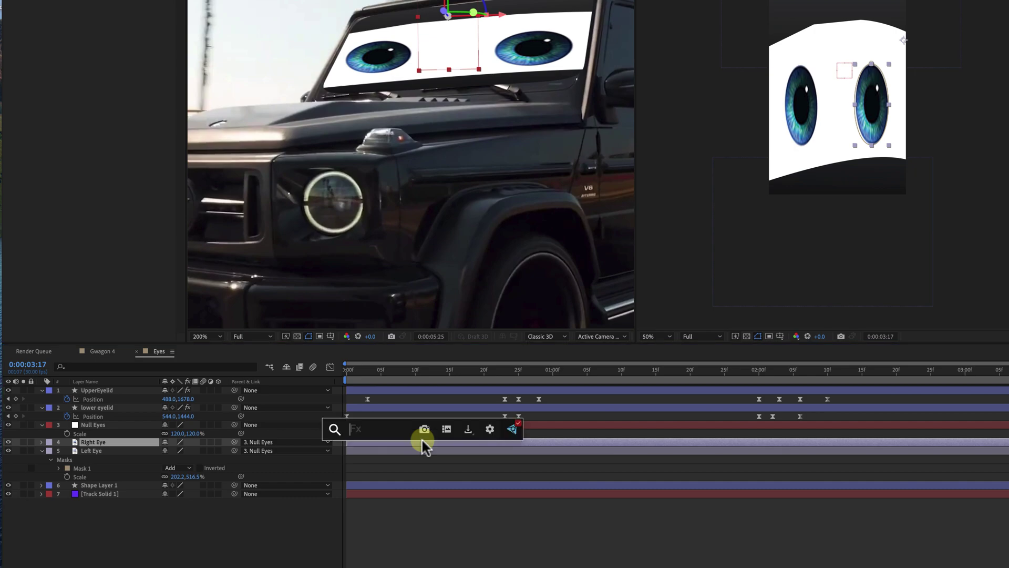
type("gow")
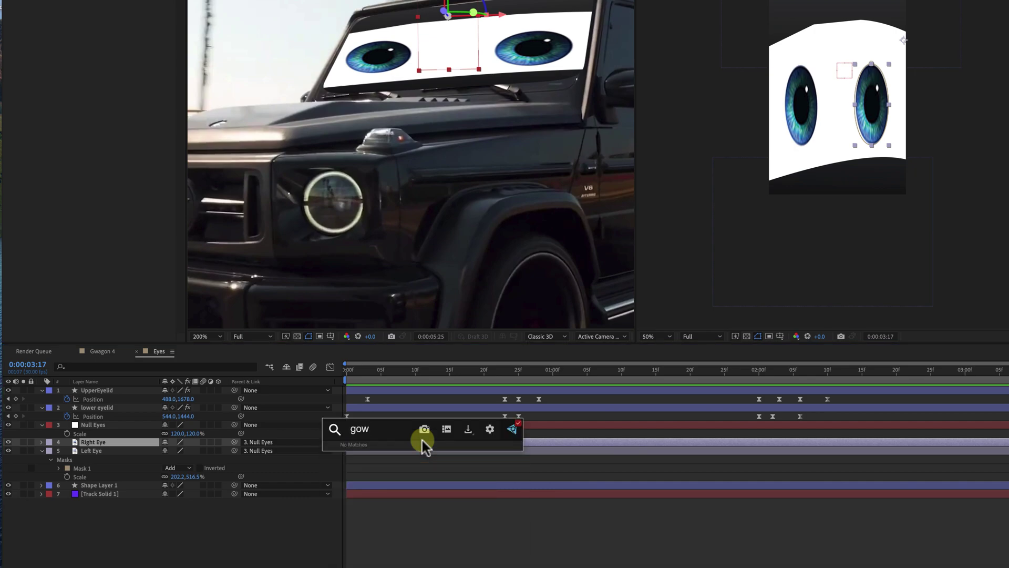
key("BackSpace")
key("BackSpace")
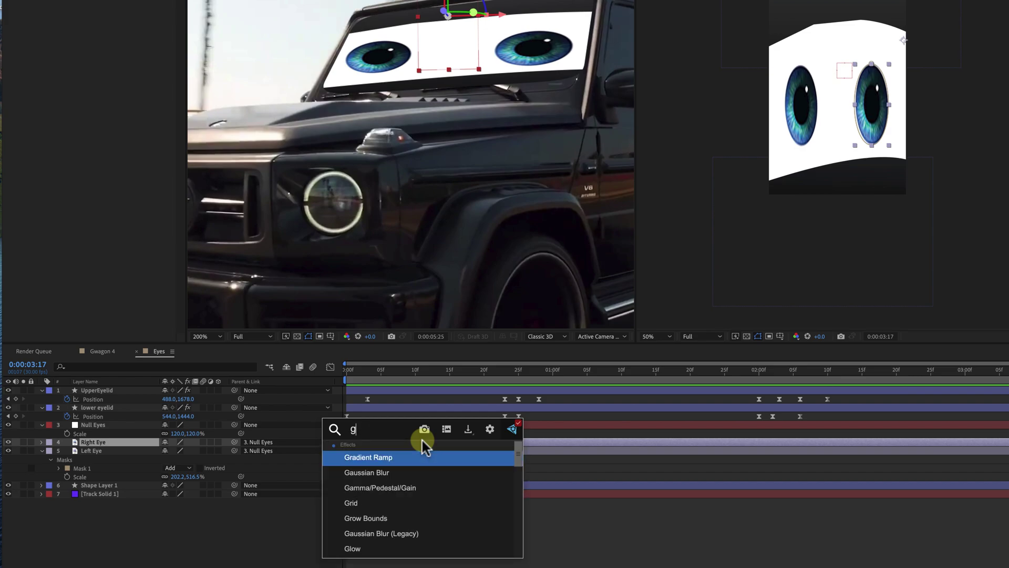
left_click(360, 548)
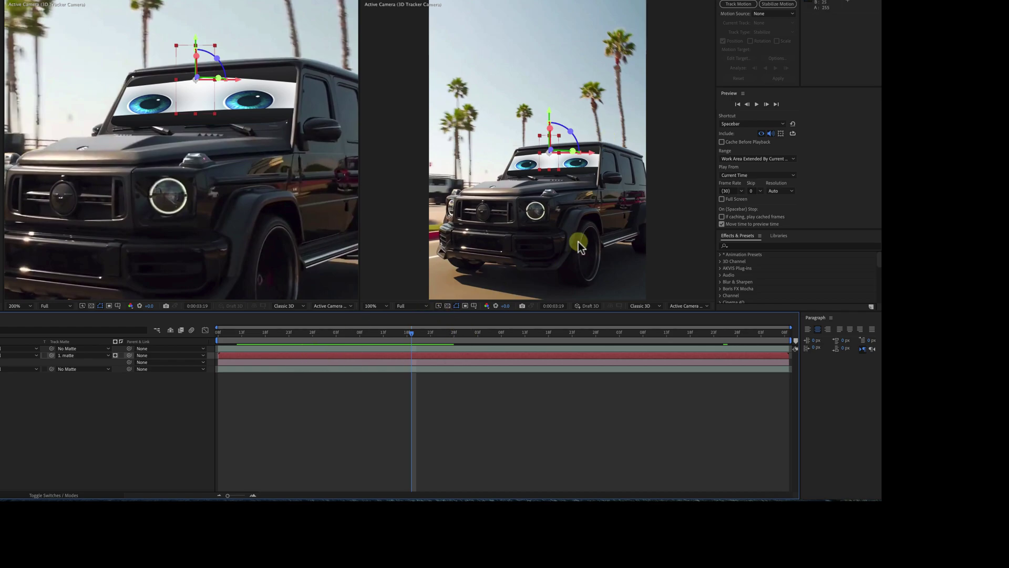
- Duplicate the Gwagon.mp4 layer in the Gwagon 4 composition and move the copy above the matte layer
left_click(174, 252)
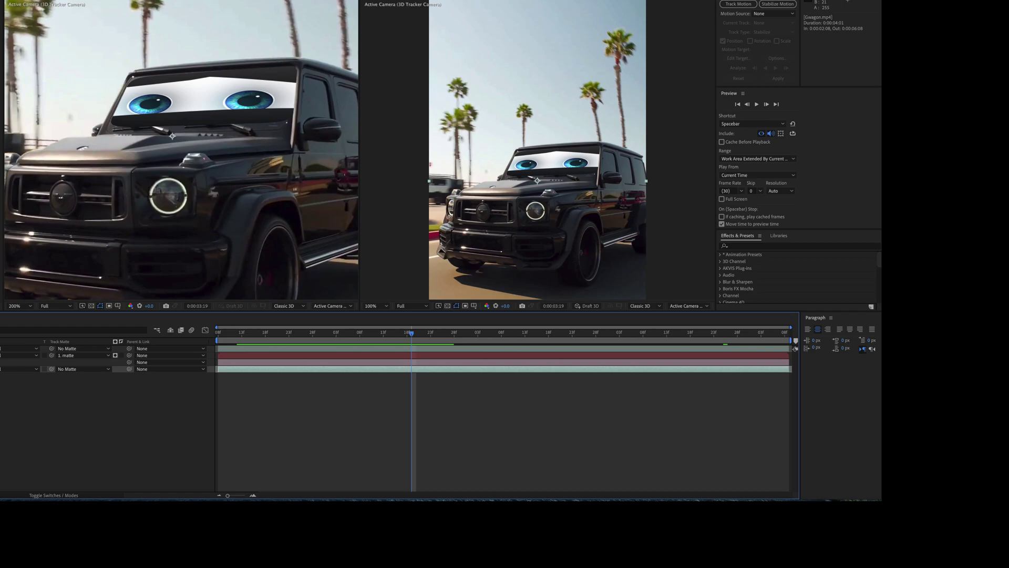
key("ctrl+d")
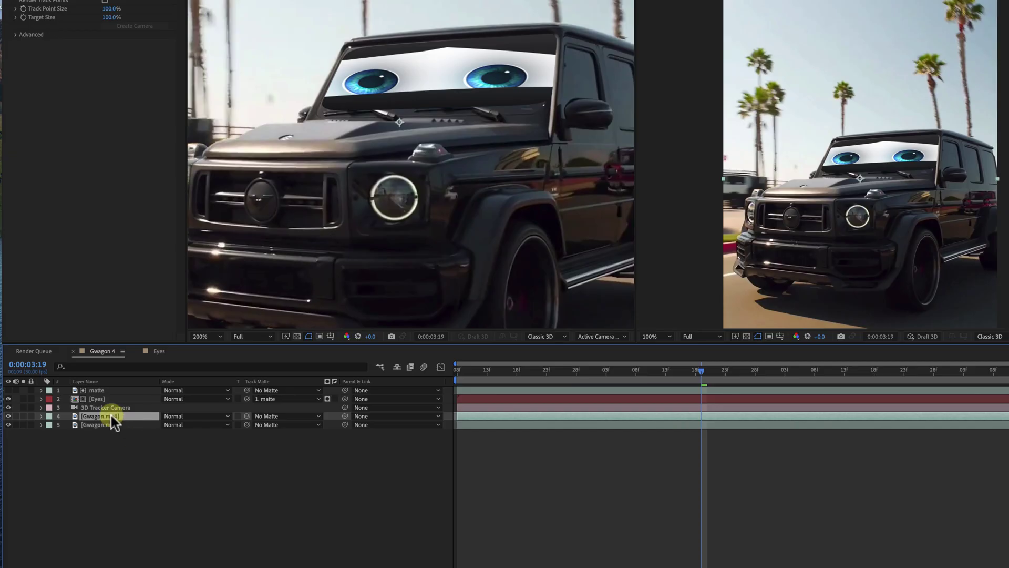
left_click_drag(112, 415, 109, 389)
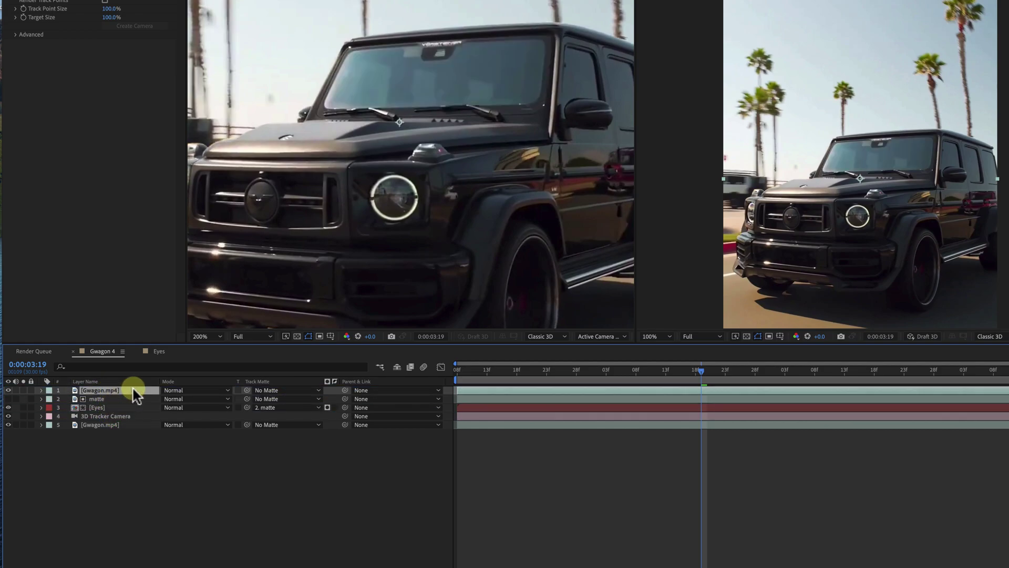
- Scale the duplicated Gwagon.mp4 layer to 636% and reposition it so the palm tree and sky fill the frame
key("s")
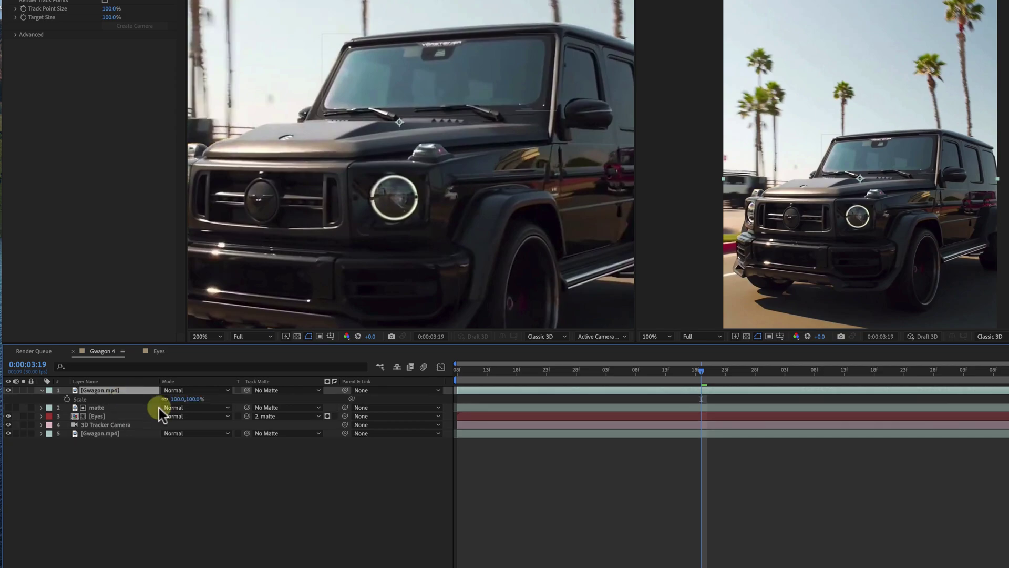
left_click_drag(194, 399, 660, 405)
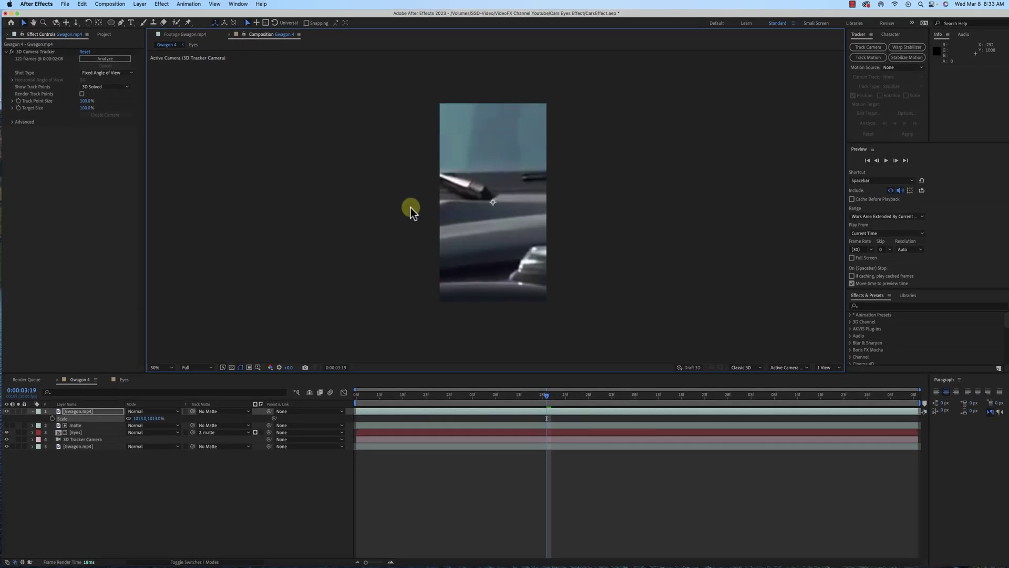
key("comma")
left_click_drag(504, 185, 526, 198)
left_click_drag(155, 423, 6, 416)
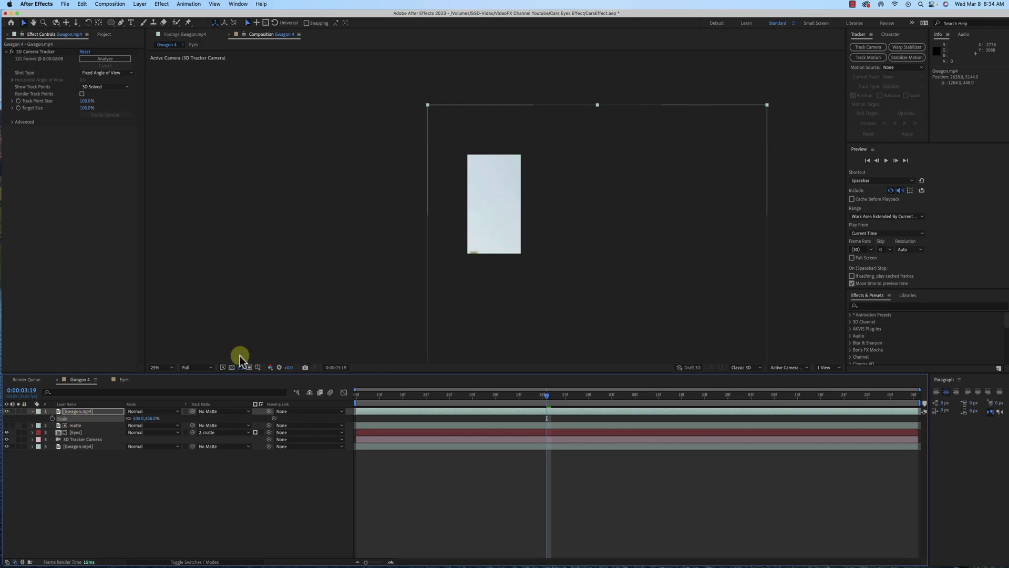
left_click_drag(578, 248, 517, 275)
left_click(13, 324)
left_click(60, 438)
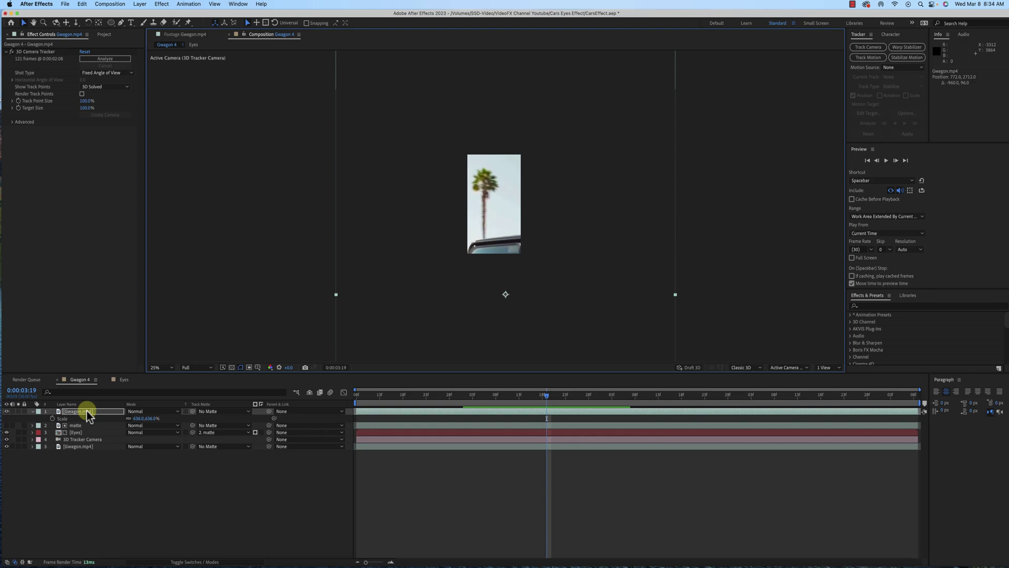
- Cut the enlarged Gwagon.mp4 layer from Gwagon 4 and paste it at the top of the Eyes composition
key("super+x")
left_click(127, 380)
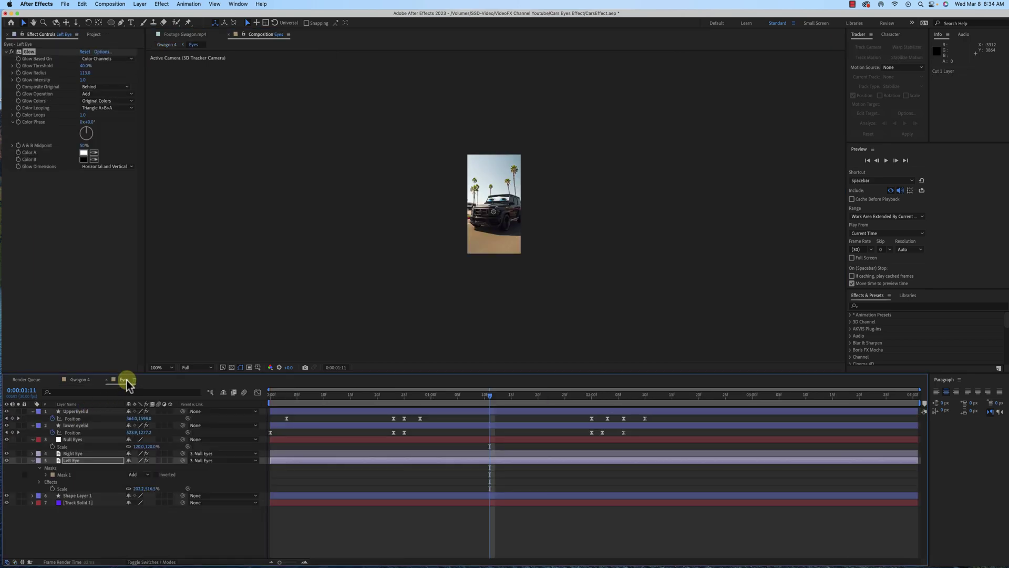
left_click(79, 404)
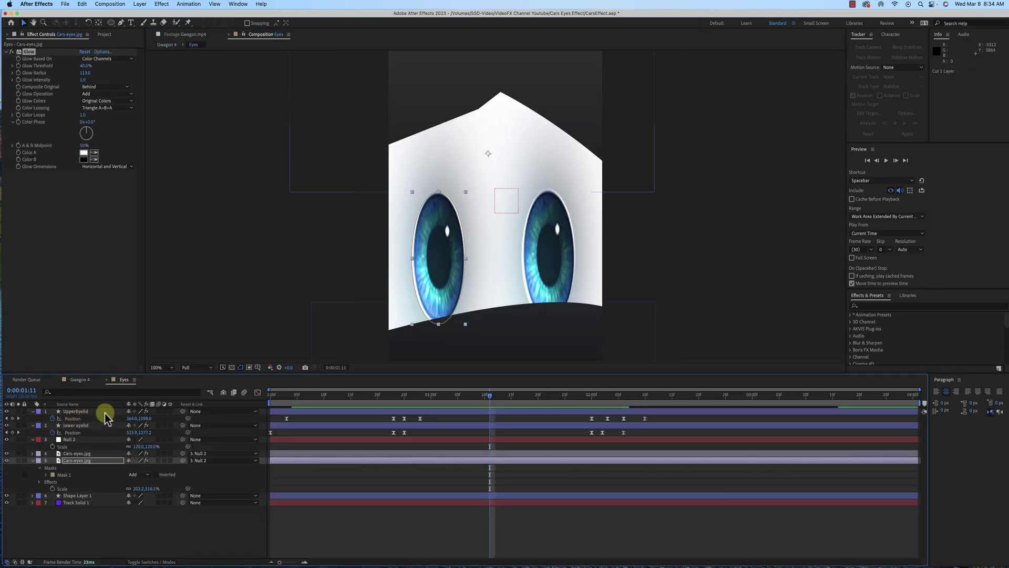
key("super+v")
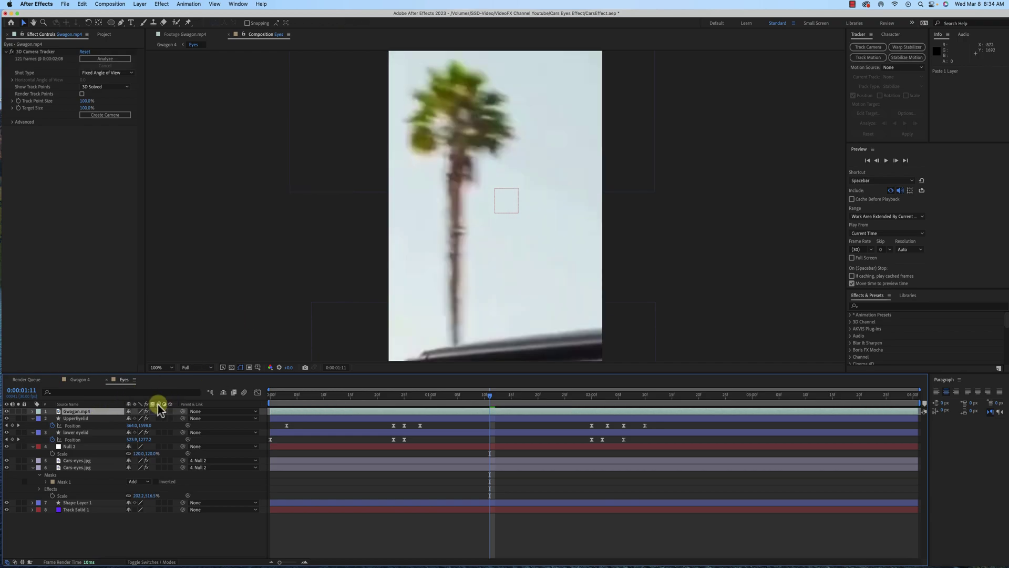
- Set the pasted Gwagon.mp4 layer's opacity to 19% and scrub through Eyes to check the reflection
key("t")
left_click_drag(130, 418, 75, 420)
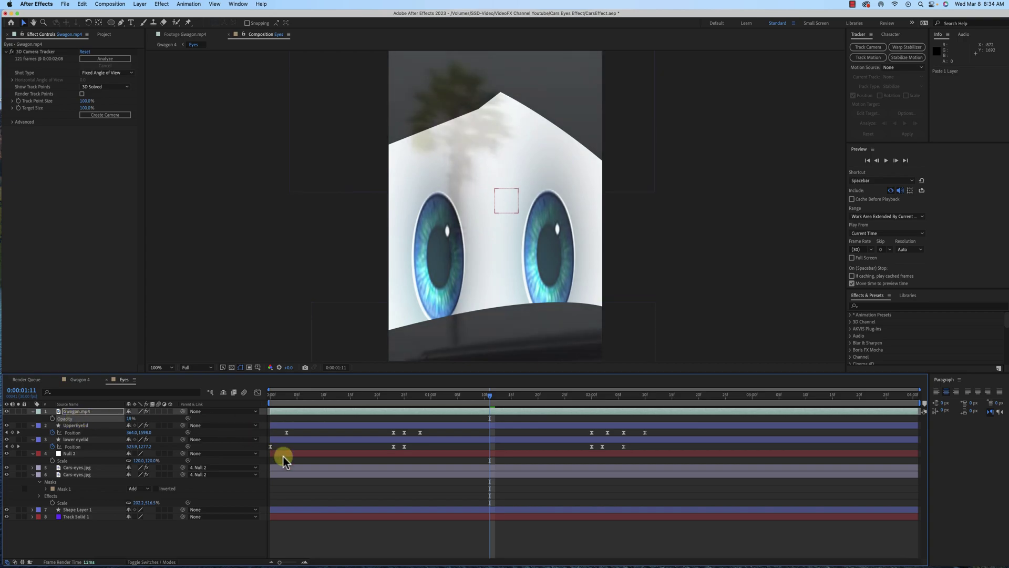
left_click_drag(274, 392, 478, 390)
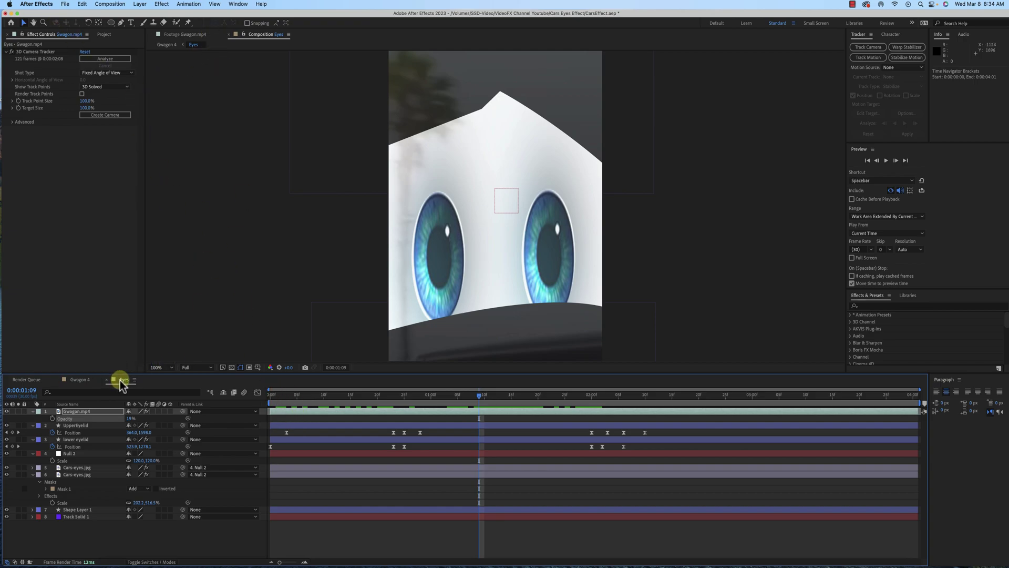
- Preview the reflection over the eyes in the Gwagon 4 composition, playing from 4:02
left_click(82, 379)
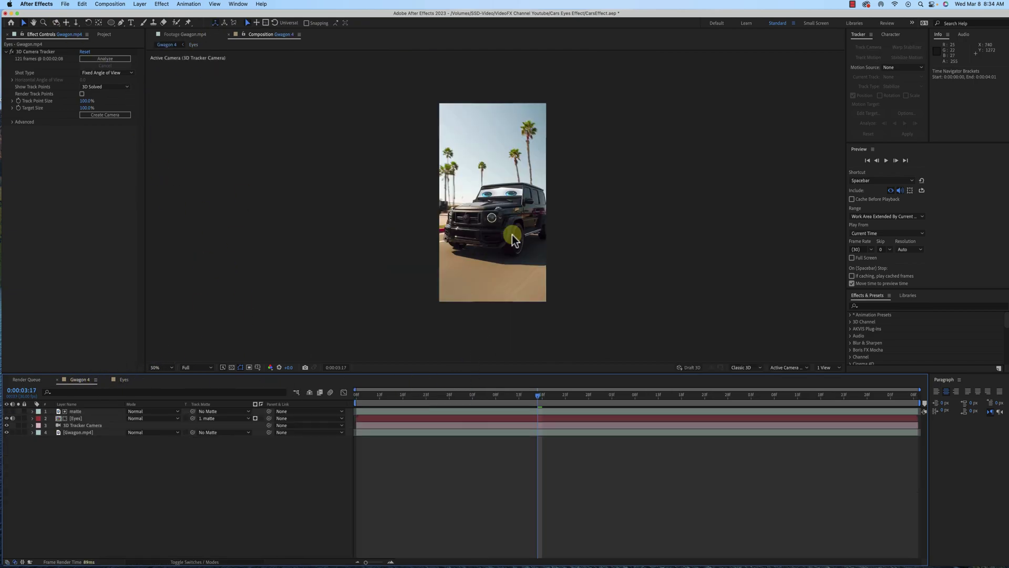
key(".")
left_click_drag(538, 395, 605, 418)
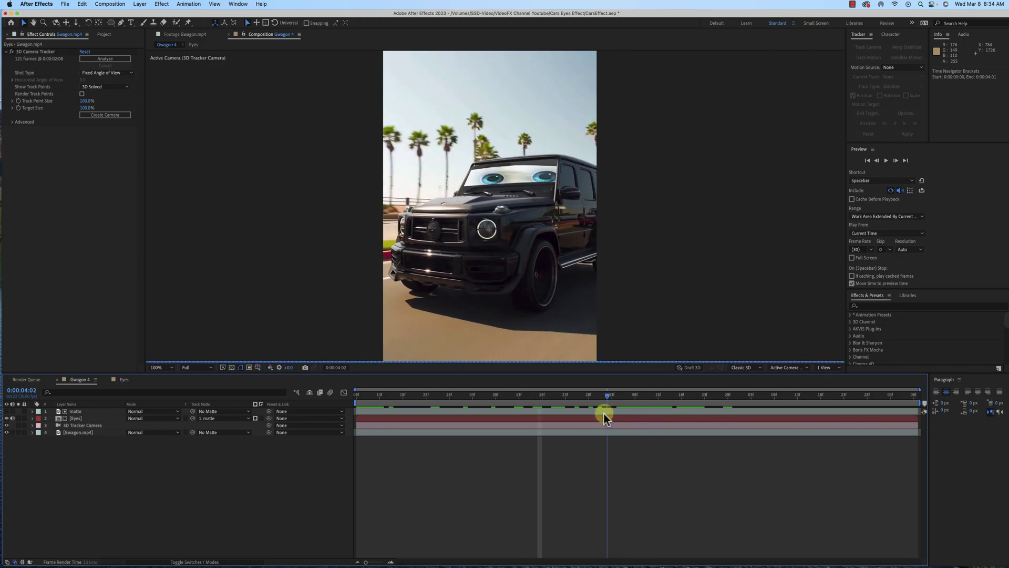
key("space")
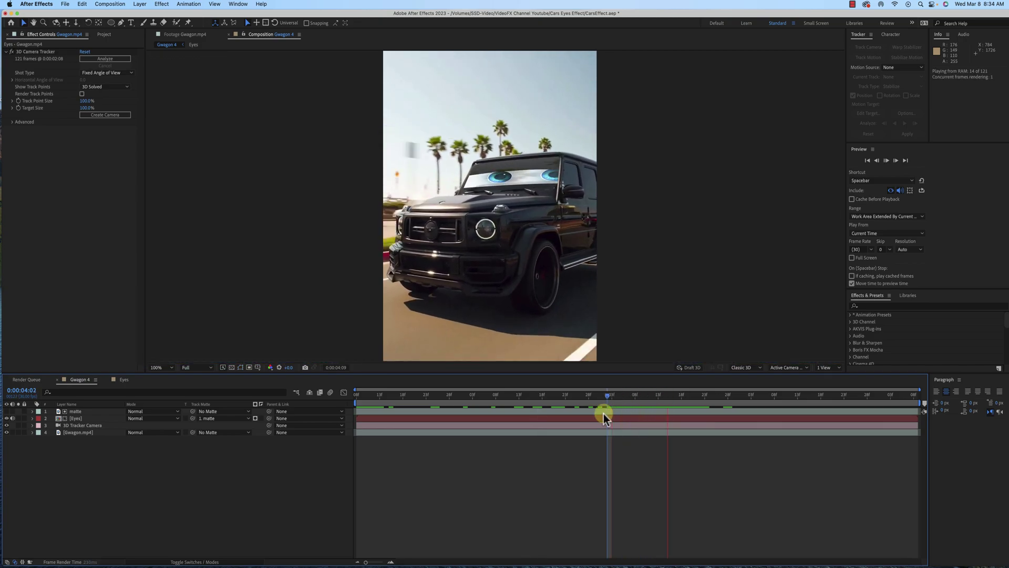
key("space")
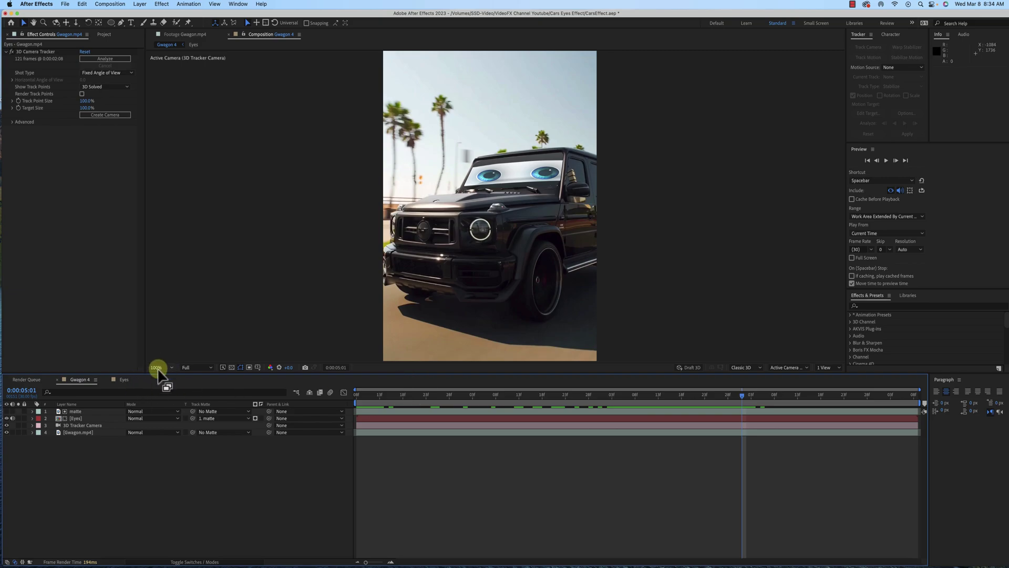
- Try to adjust the Gwagon.mp4 layer's opacity in the Eyes composition
left_click(124, 379)
left_click(118, 416)
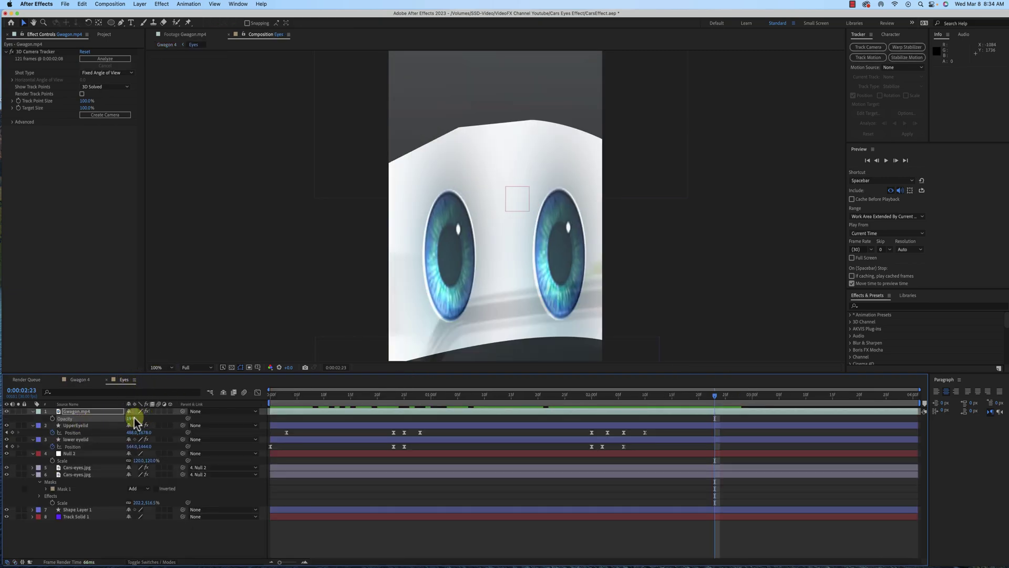
double_click(128, 420)
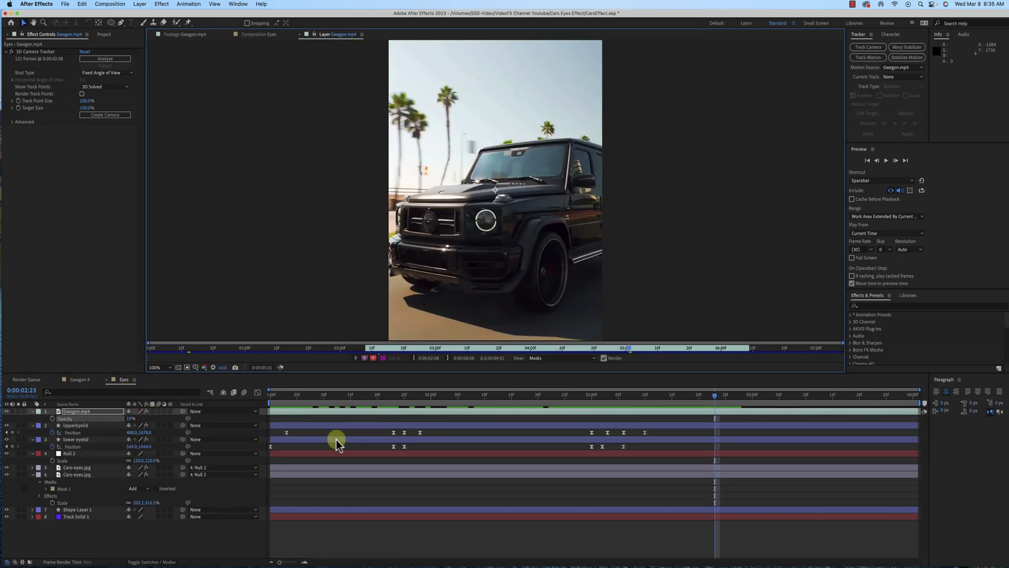
- Play the Gwagon 4 composition repeatedly from its start to review the finished animated eyes
left_click_drag(83, 380, 323, 395)
key("space")
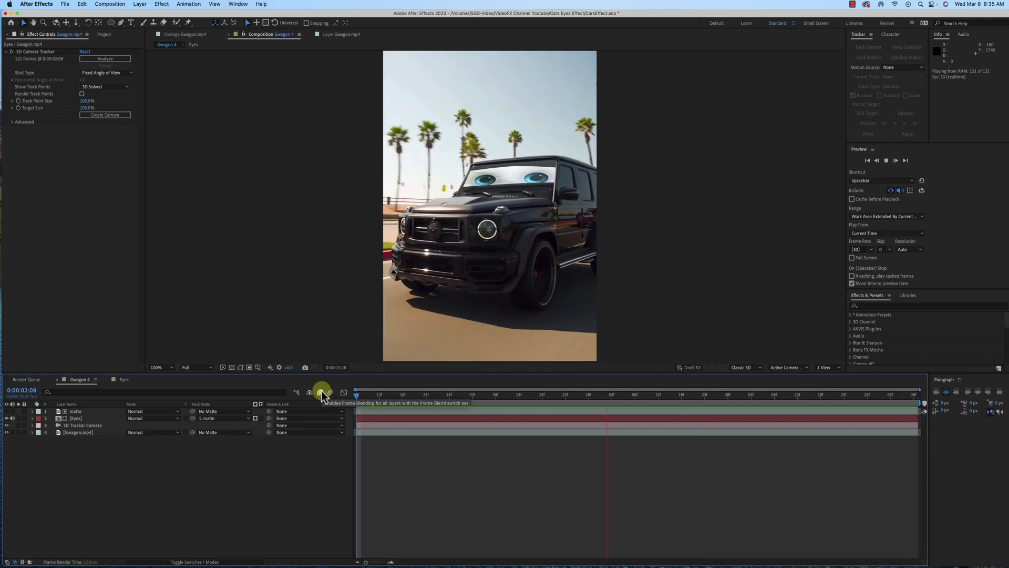
key("space")
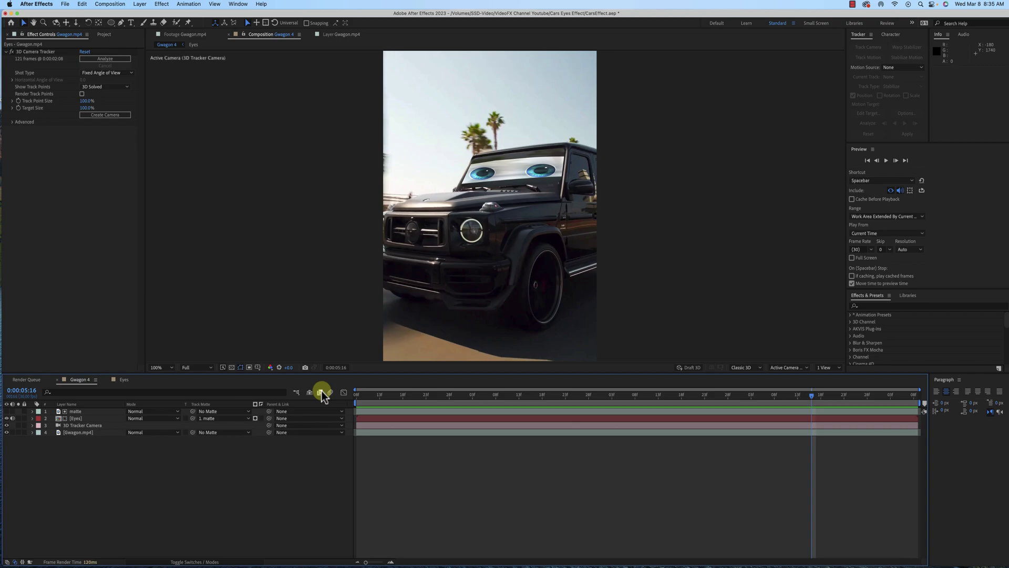
left_click_drag(360, 394, 363, 395)
key("space")
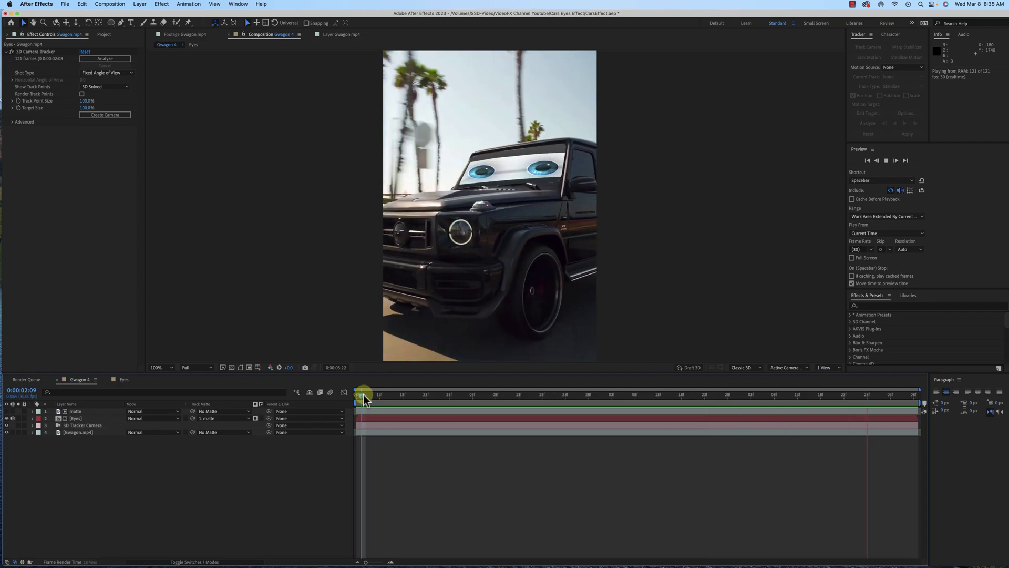
left_click(363, 395)
key("space")
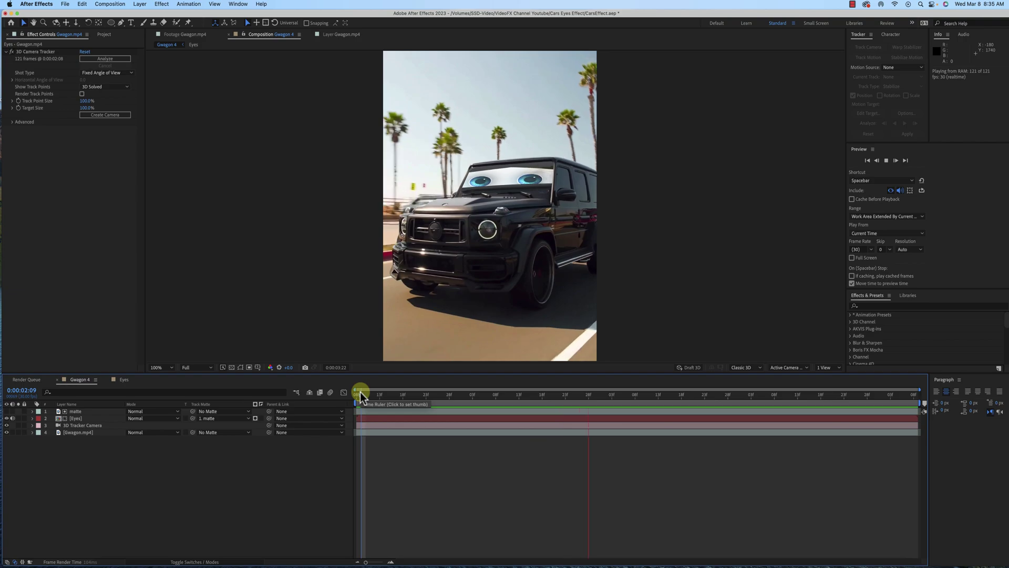